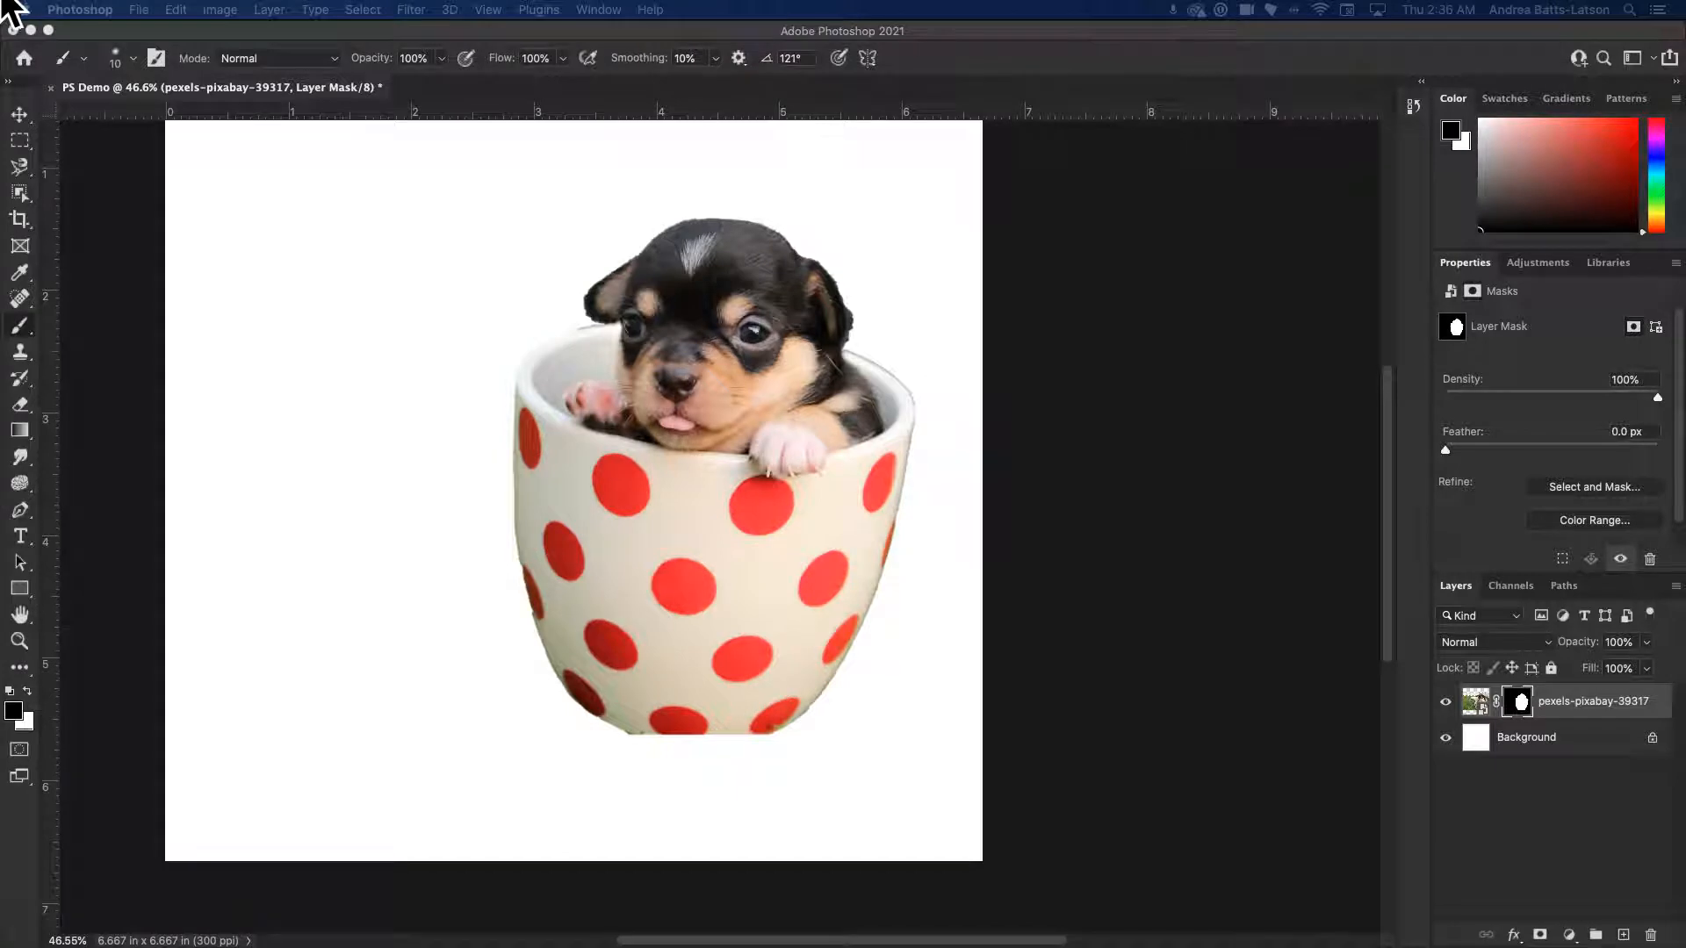
# Start placing an embedded image from the Downloads folder and preview one of the Pexels JPEG photos.
pyautogui.click(129, 5)
pyautogui.click(133, 11)
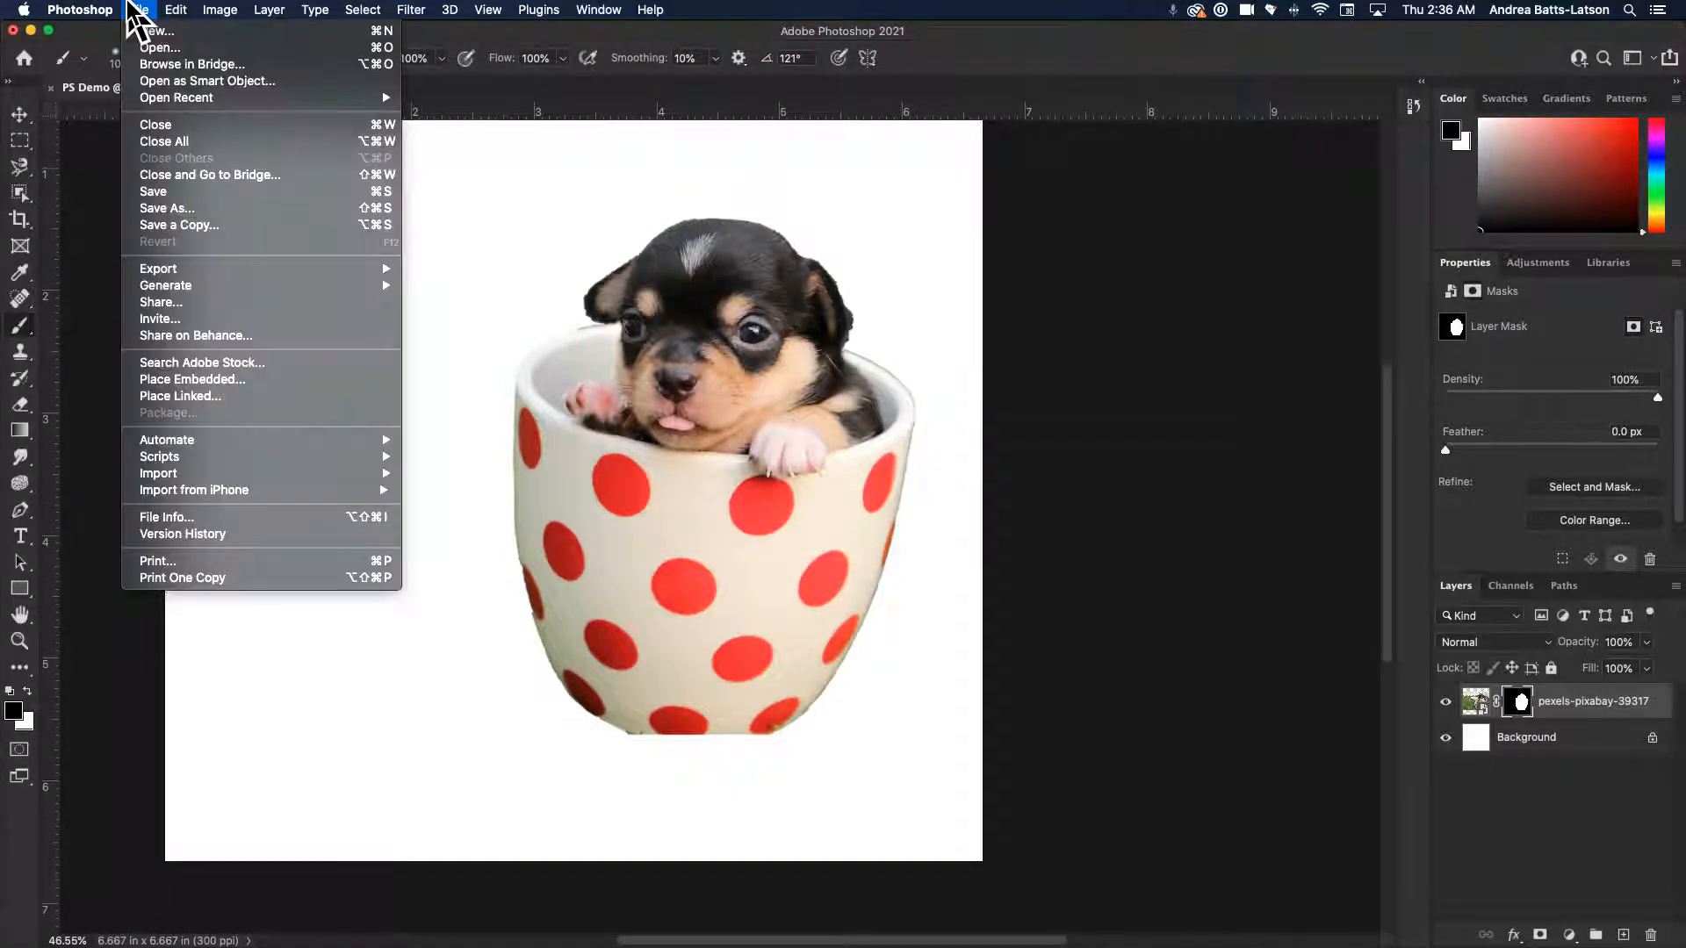
pyautogui.click(189, 381)
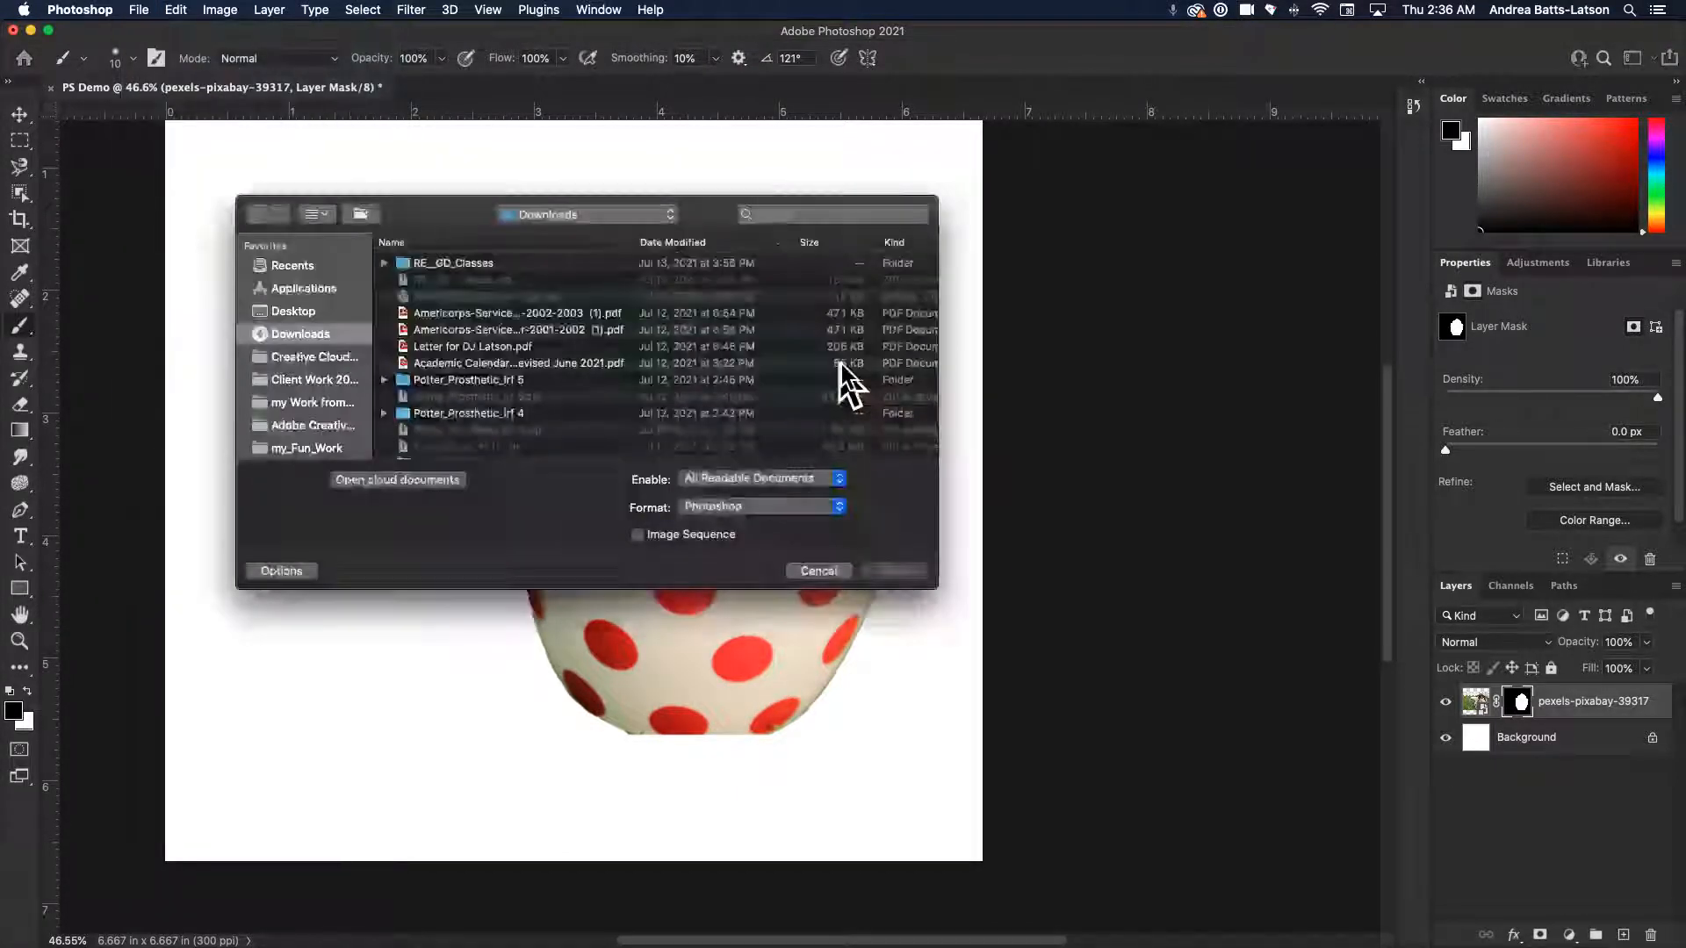
pyautogui.scroll(-10, 455, 374)
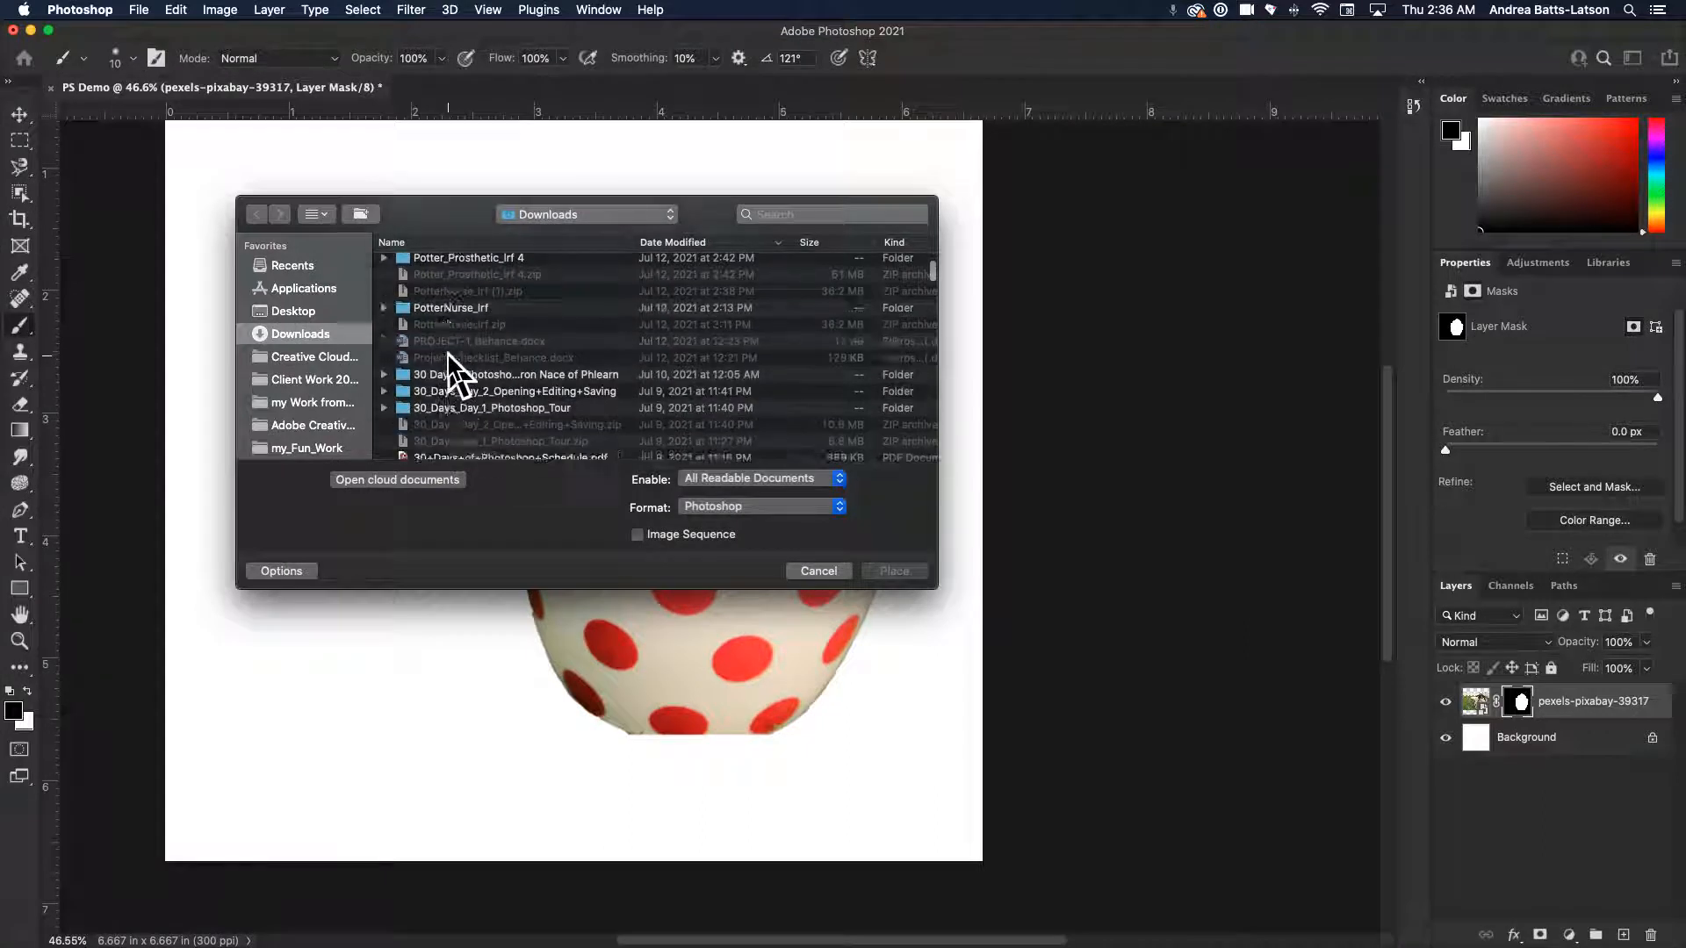
pyautogui.scroll(-10, 502, 413)
pyautogui.scroll(-5, 503, 395)
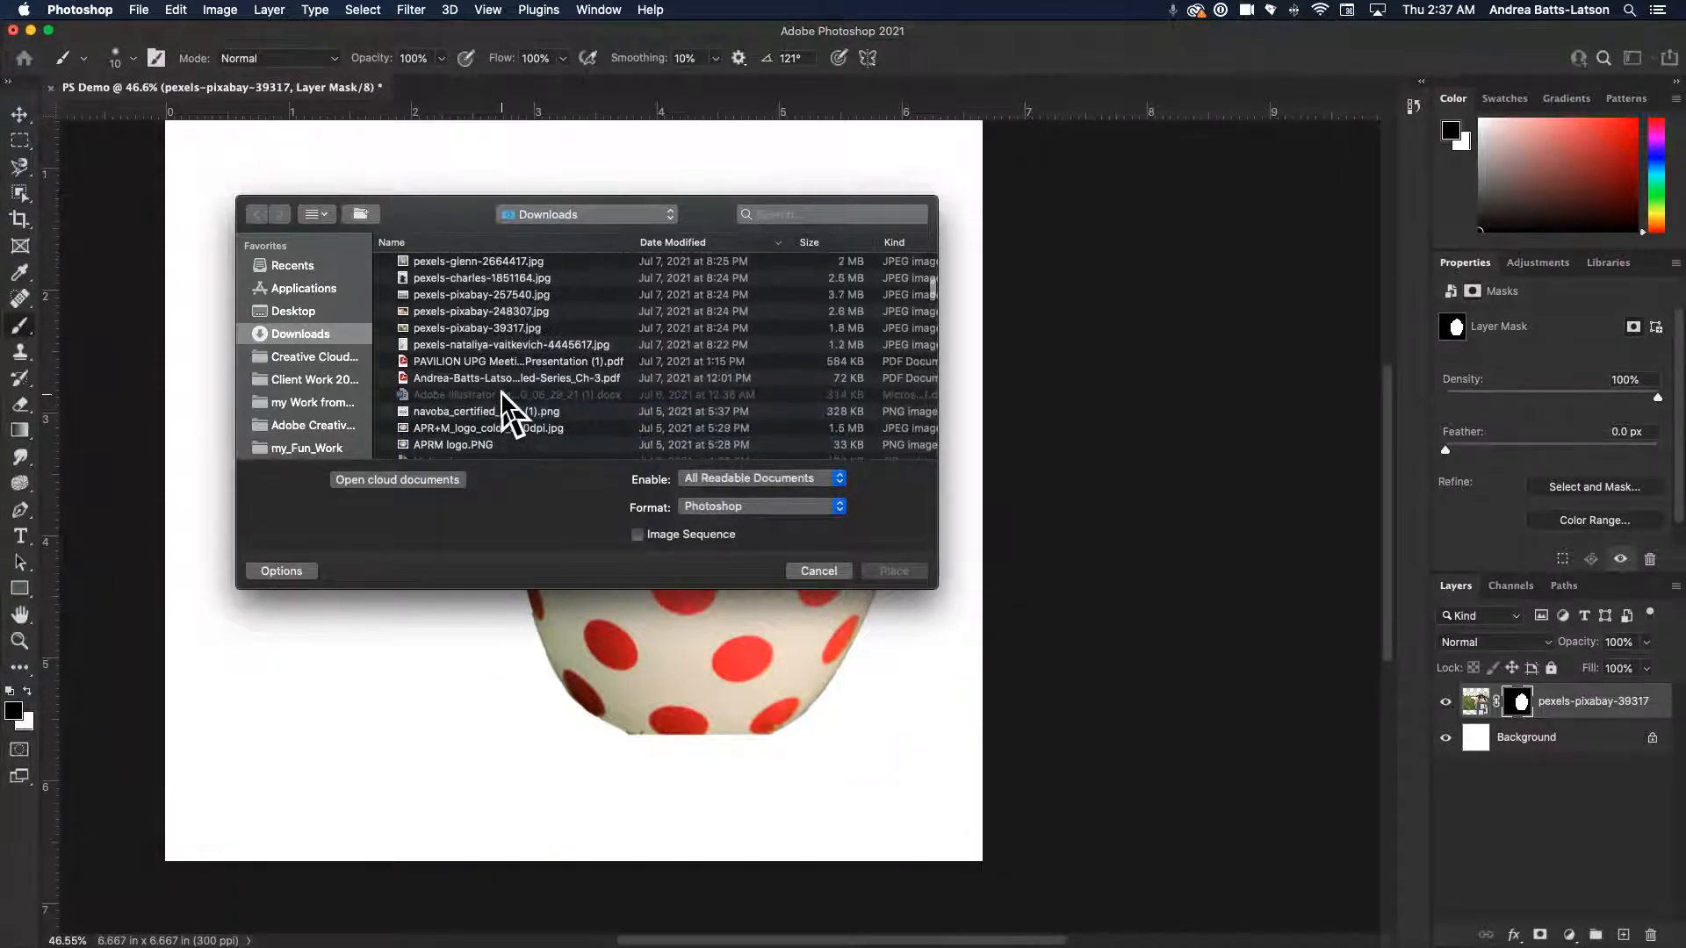
pyautogui.click(470, 342)
pyautogui.press('space')
pyautogui.press('space')
pyautogui.scroll(-3, 471, 343)
pyautogui.scroll(-10, 471, 343)
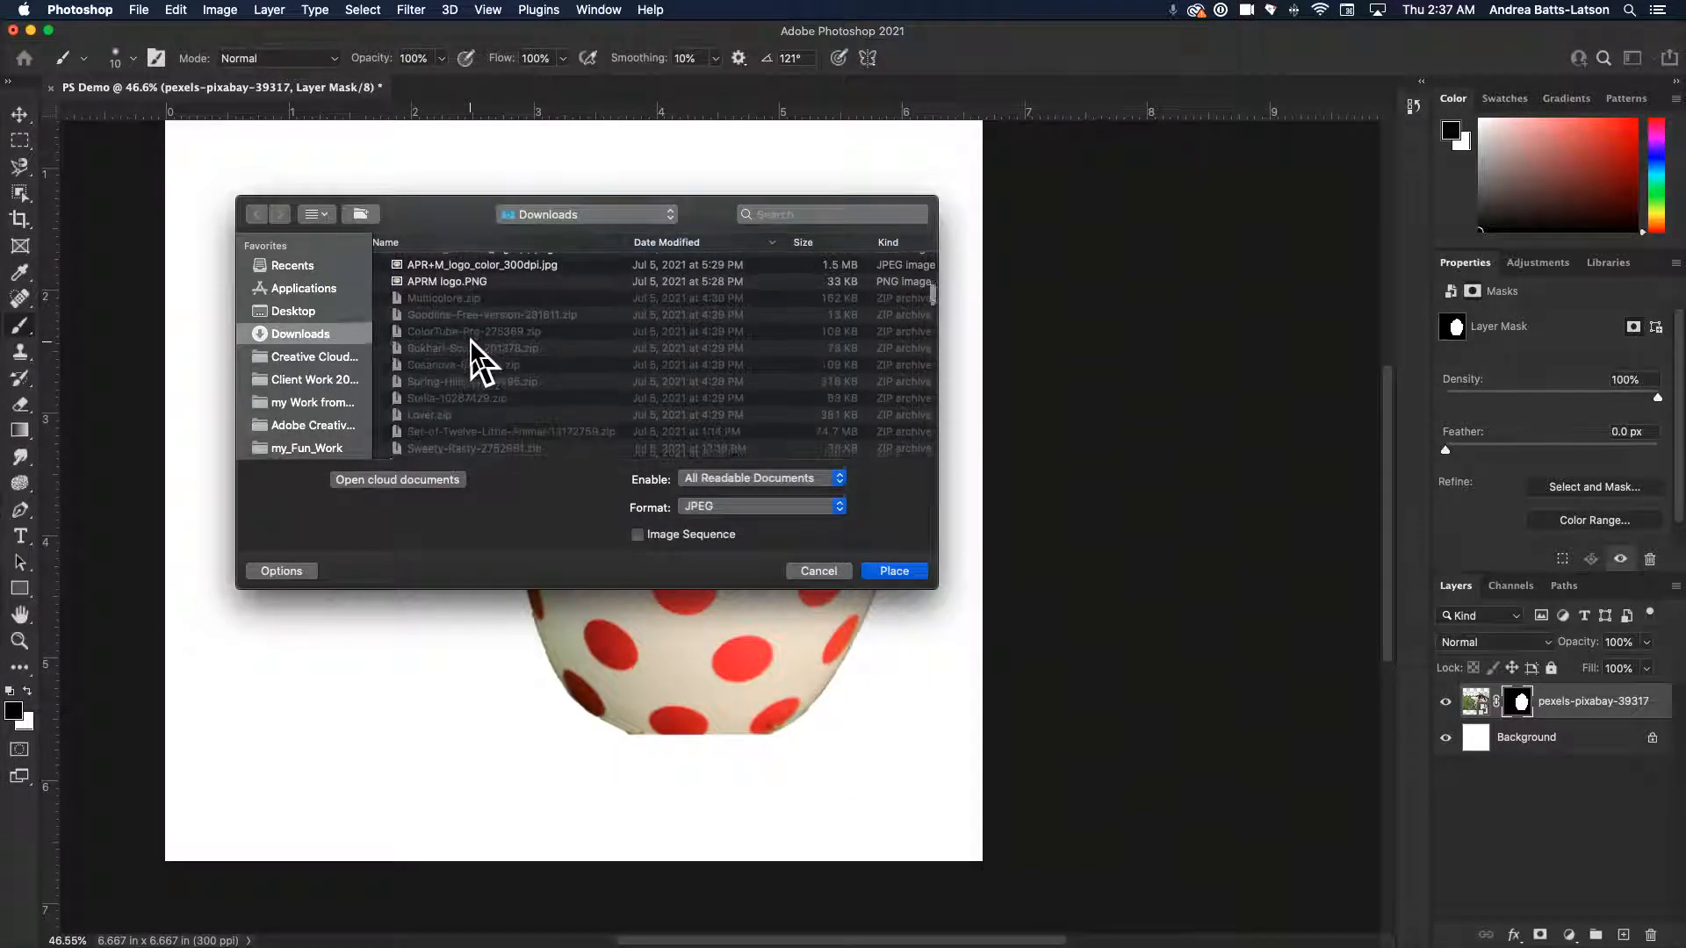
# Preview fireworks1.png inside the fireworks_background folder and place it in the document as an embedded image.
pyautogui.hscroll(1, 471, 342)
pyautogui.hscroll(-1, 402, 313)
pyautogui.click(383, 309)
pyautogui.scroll(-1, 395, 334)
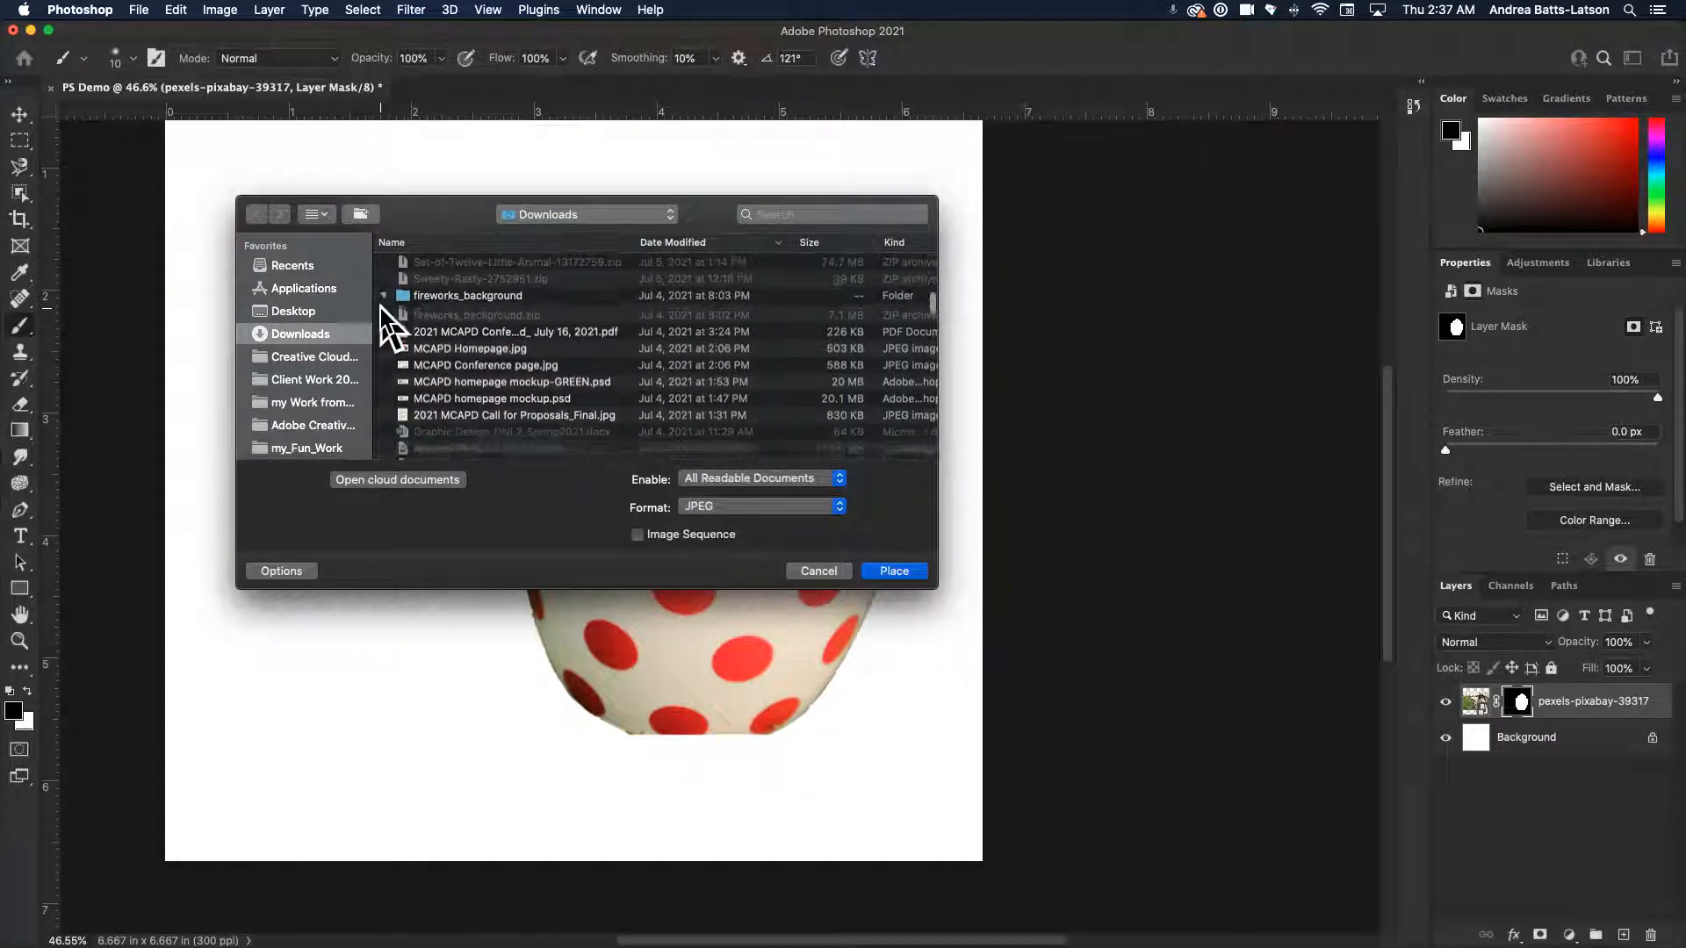
pyautogui.click(472, 314)
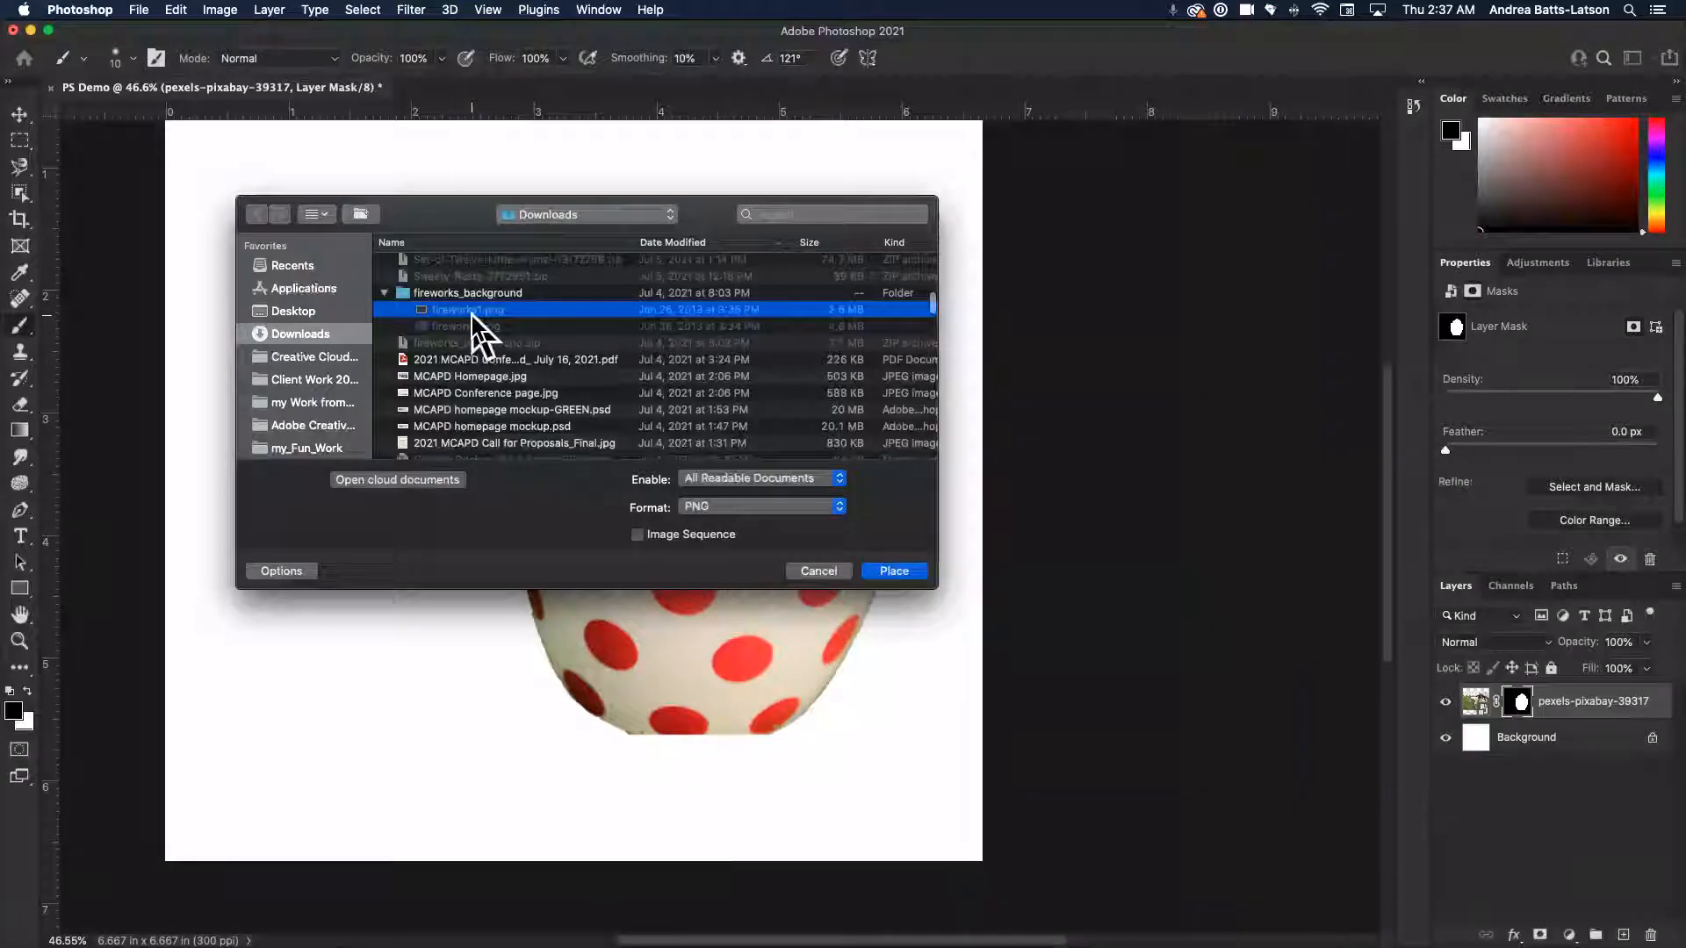
pyautogui.press('space')
pyautogui.press('space')
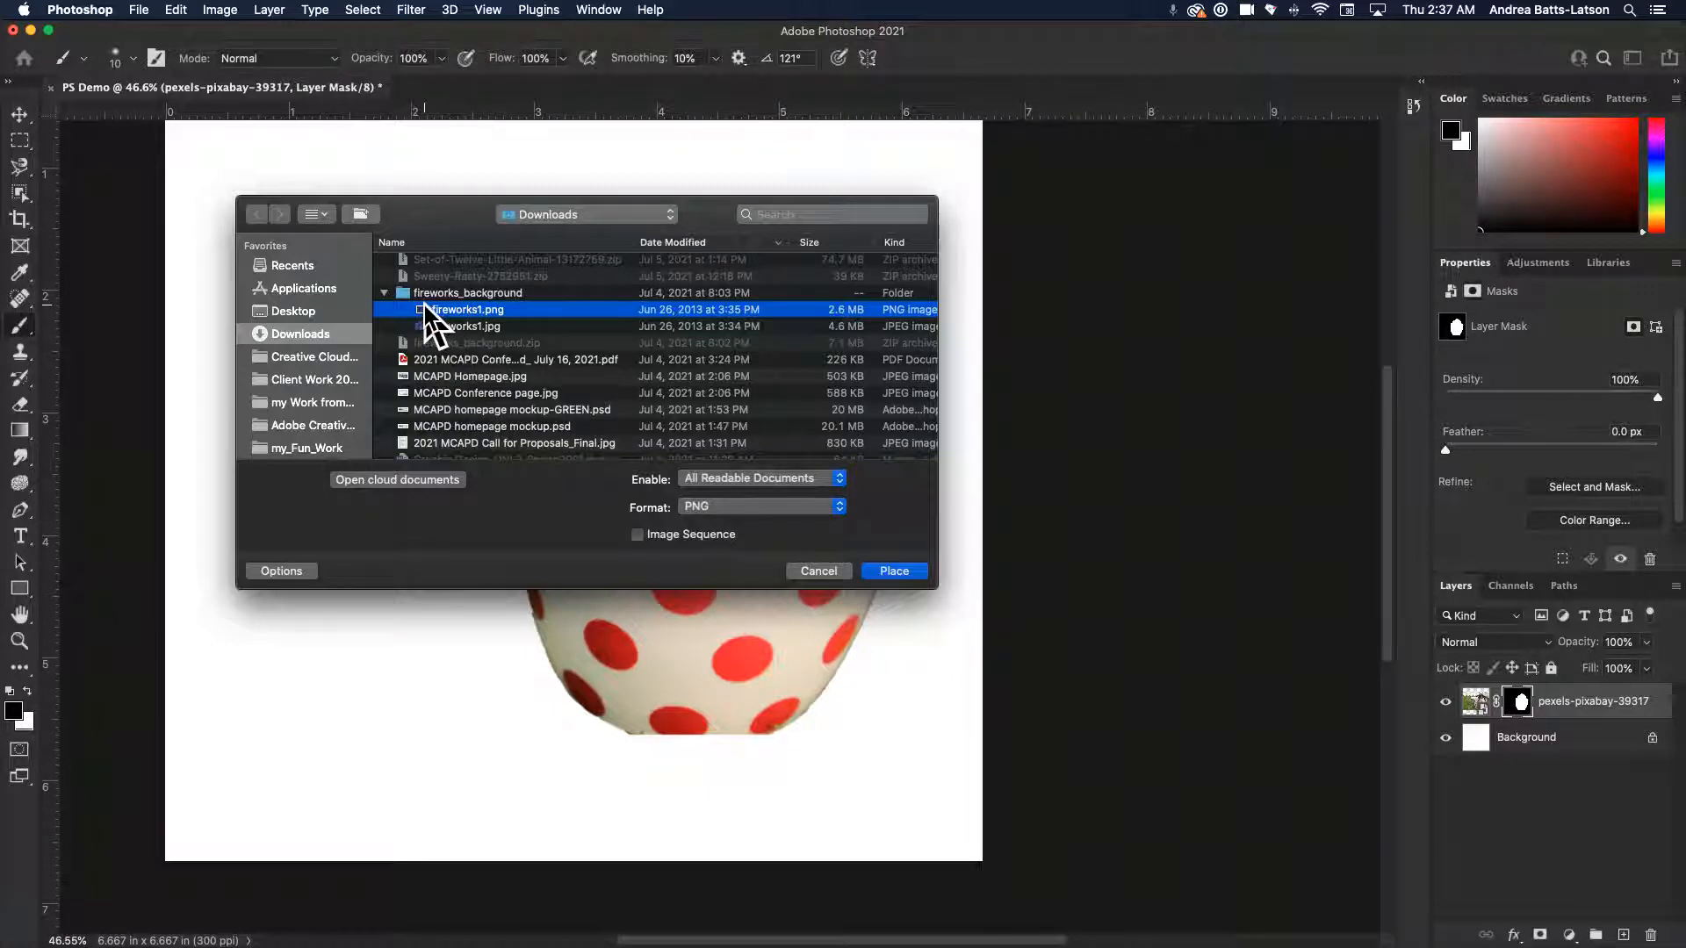
pyautogui.doubleClick(427, 309)
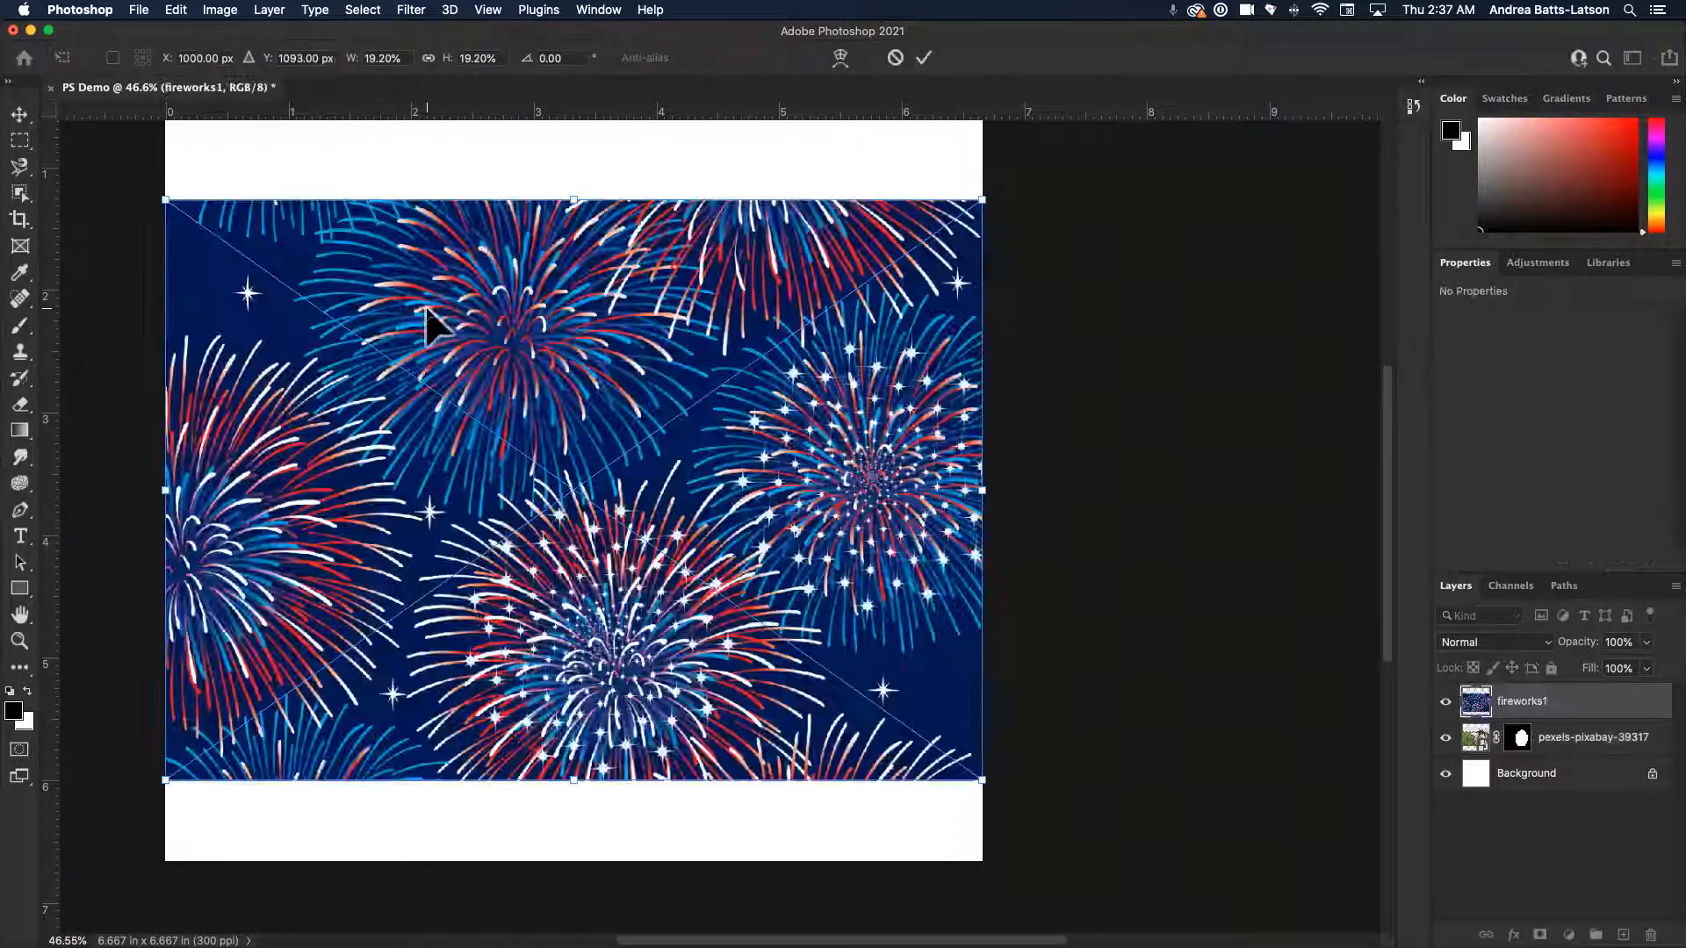
# Center the placed fireworks image on the canvas, both horizontally and vertically.
pyautogui.hscroll(2, 427, 309)
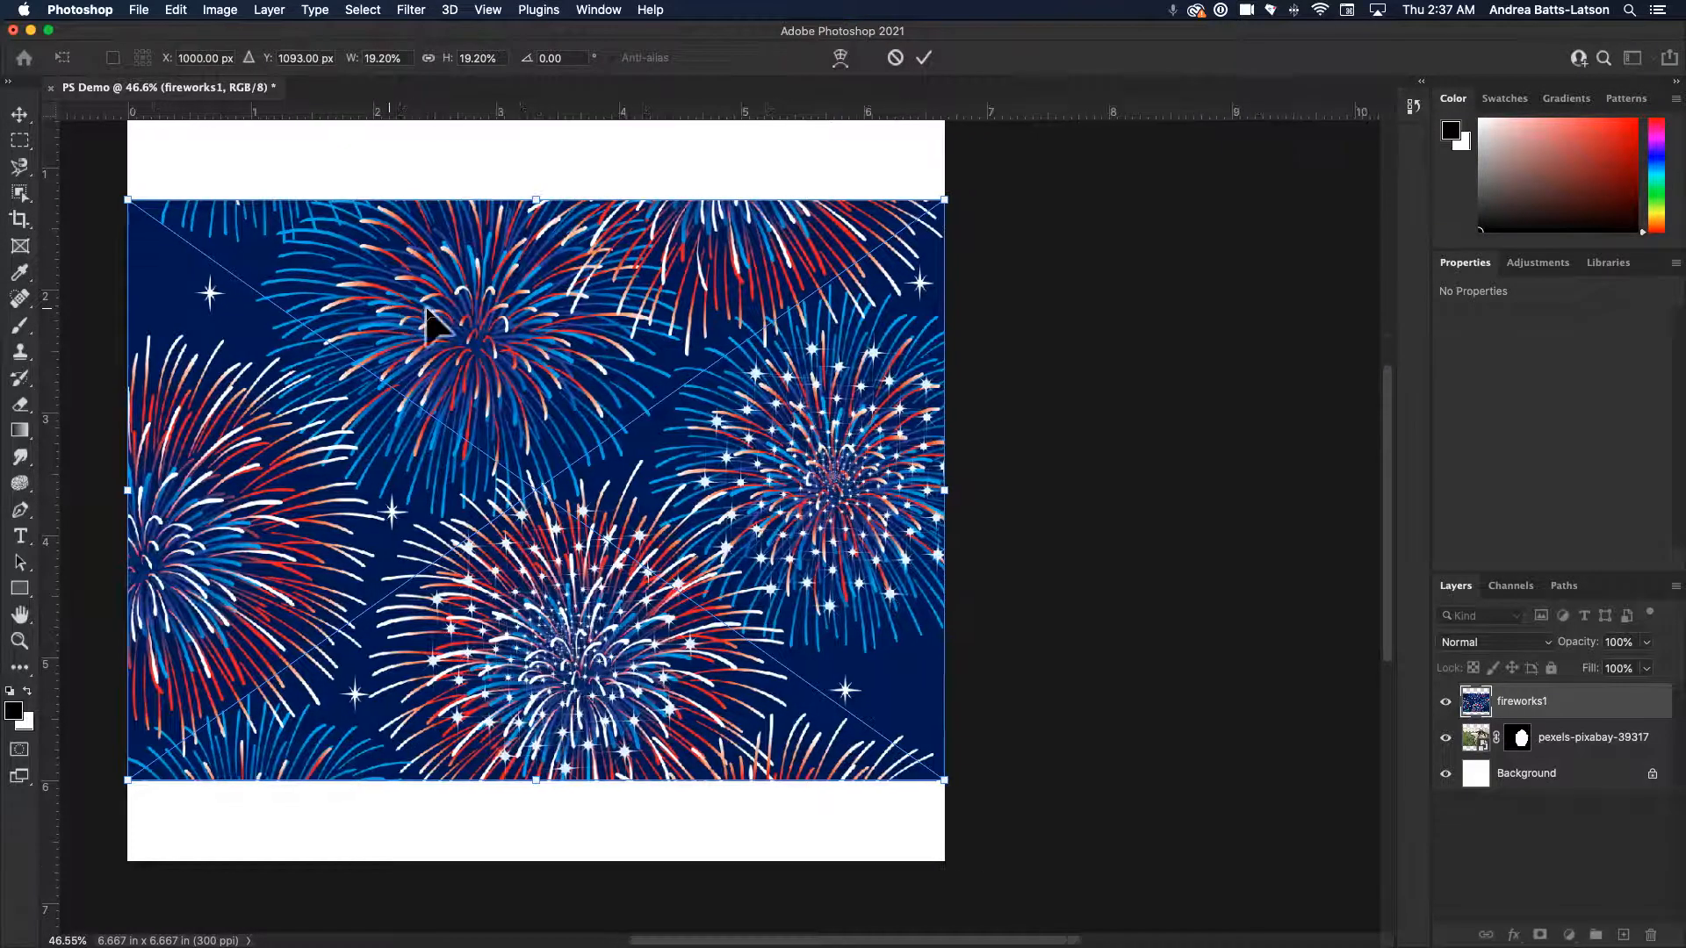
pyautogui.scroll(3, 427, 309)
pyautogui.hscroll(-6, 427, 309)
pyautogui.scroll(-2, 427, 309)
pyautogui.hscroll(3, 427, 309)
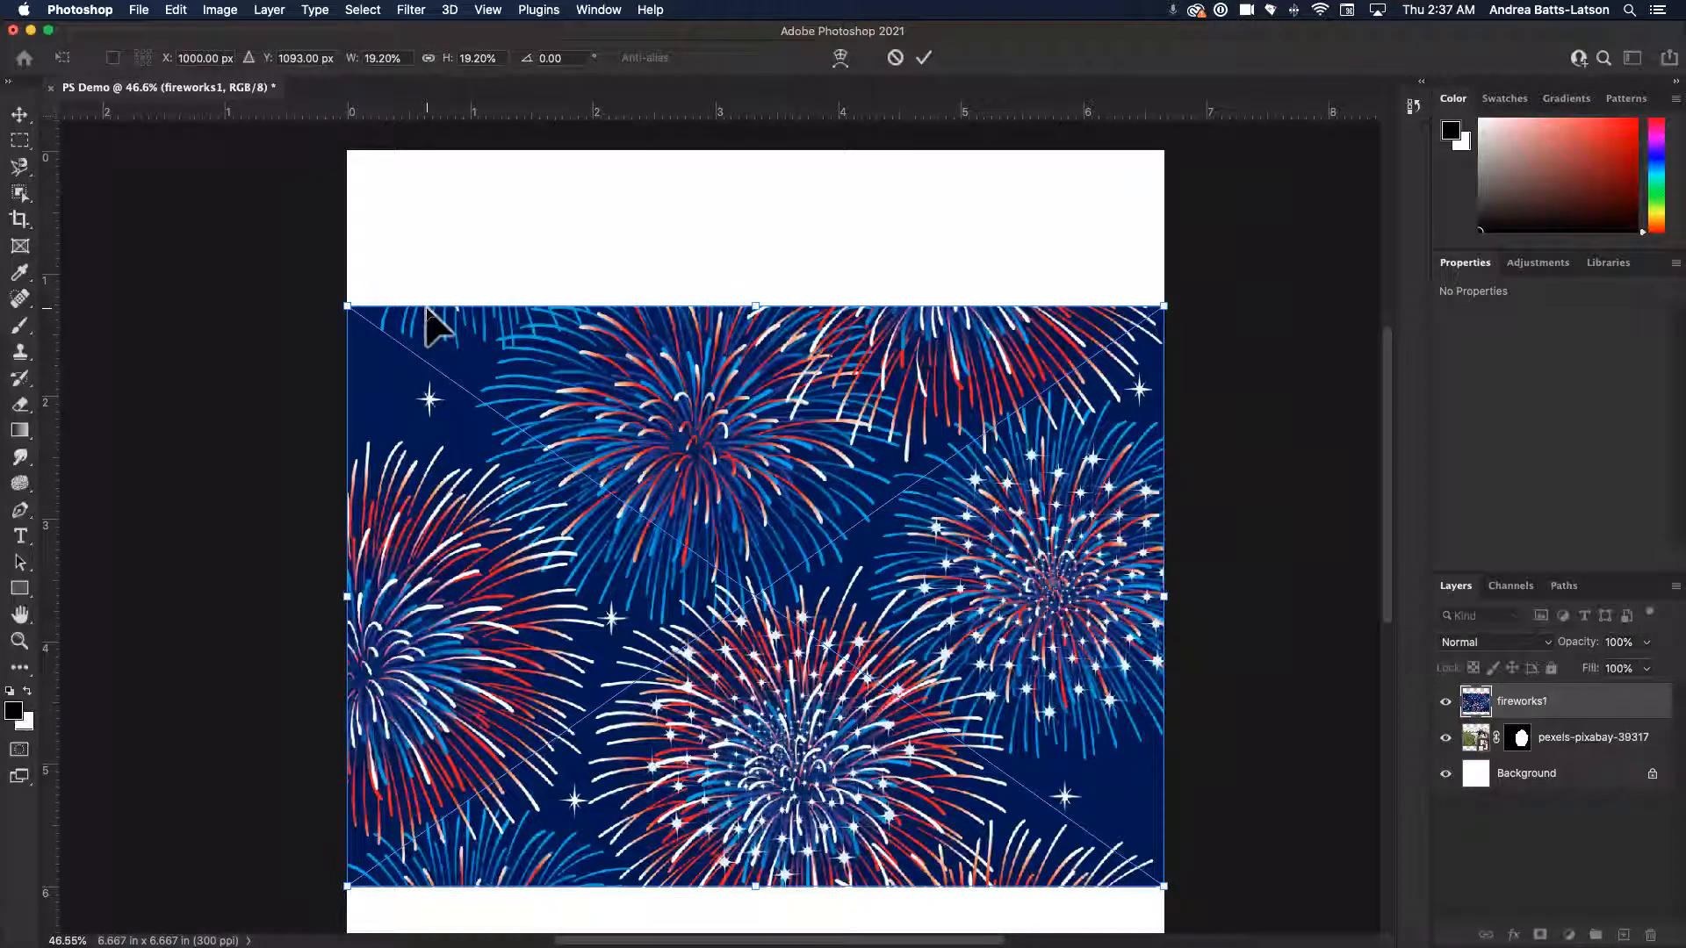
pyautogui.press('super+minus')
pyautogui.press('super+minus')
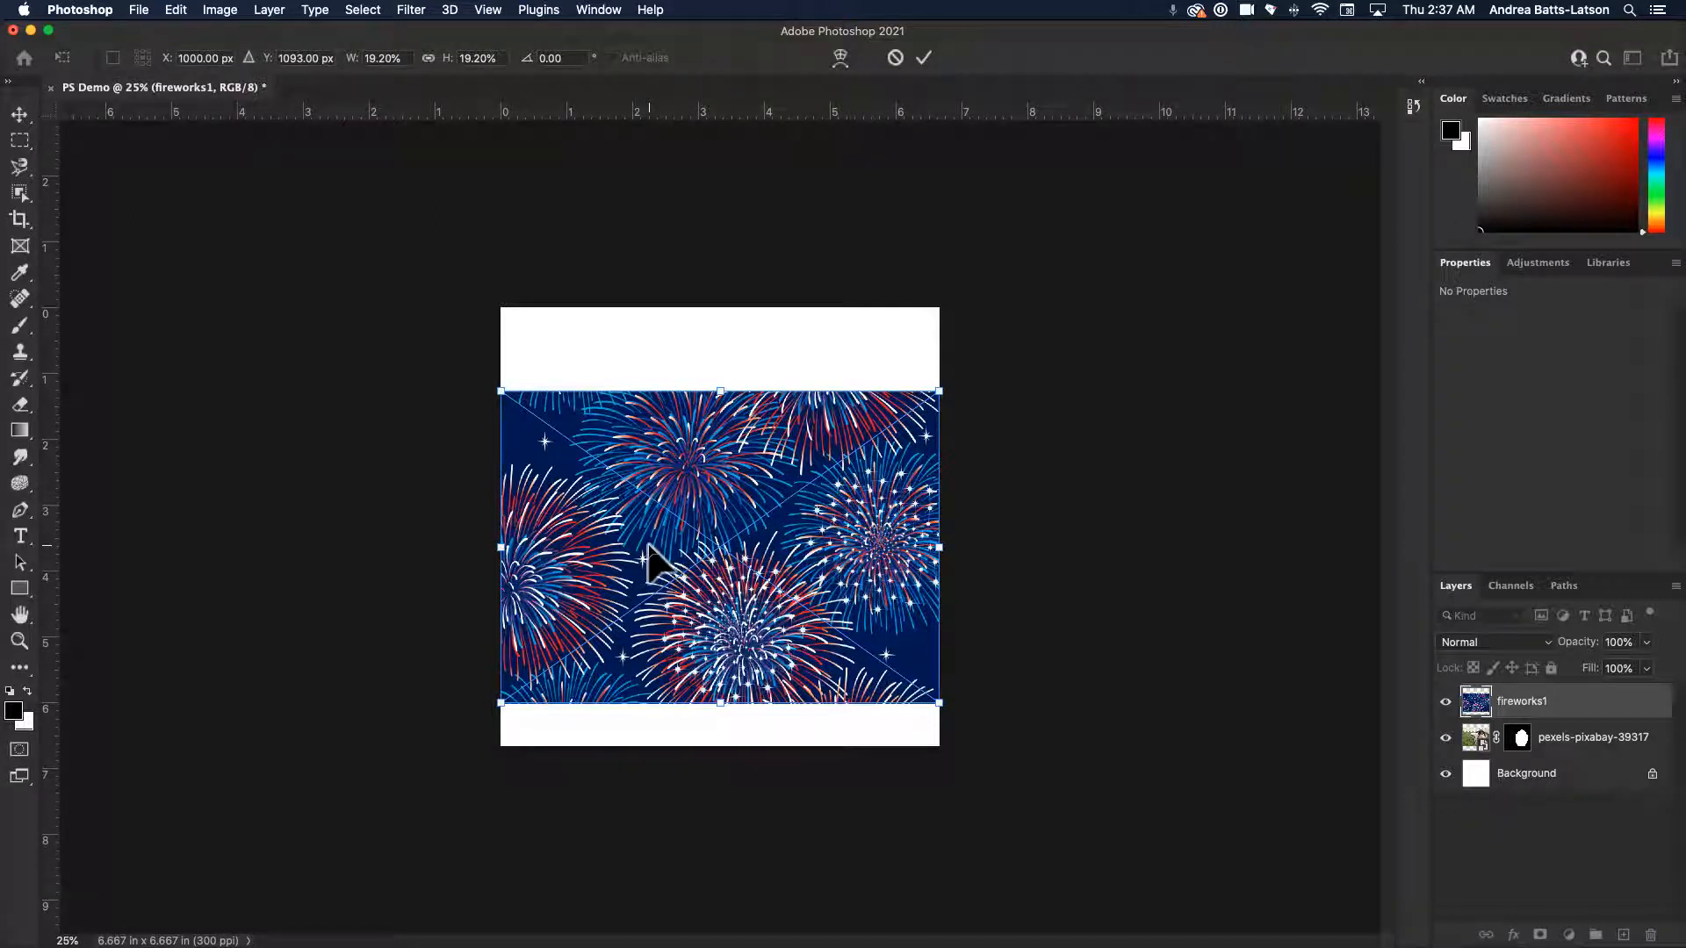
pyautogui.moveTo(646, 543); pyautogui.dragTo(646, 522)
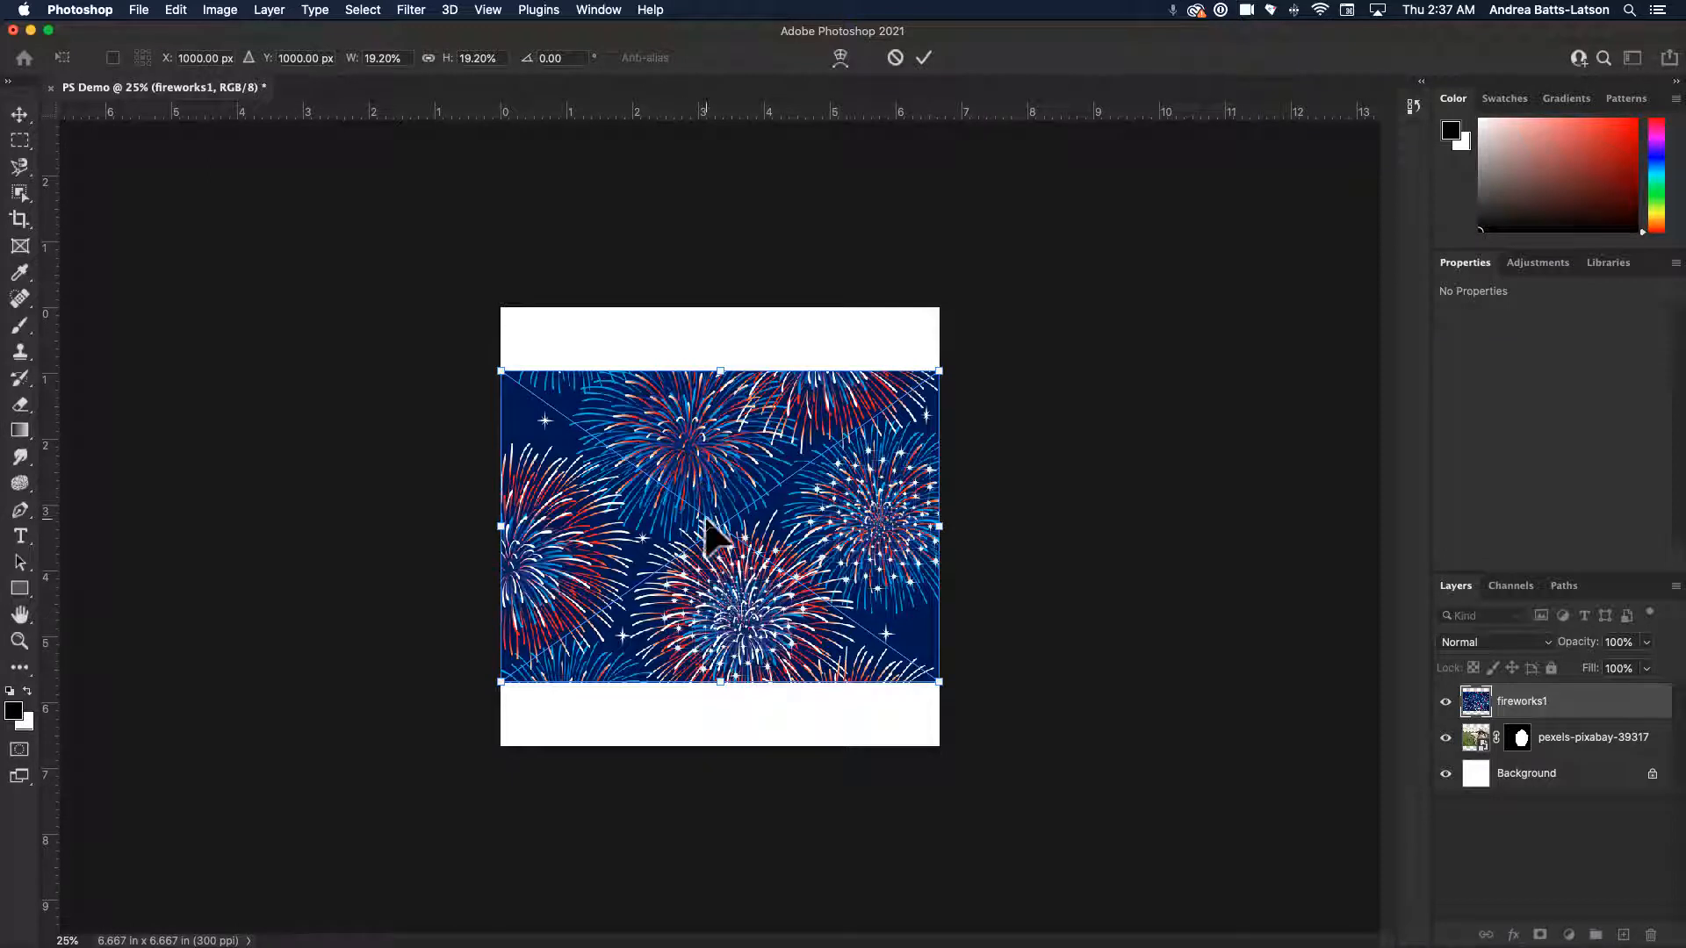
pyautogui.moveTo(749, 629)
pyautogui.mouseDown()
pyautogui.moveTo(749, 662)
pyautogui.moveTo(751, 620)
pyautogui.mouseUp()
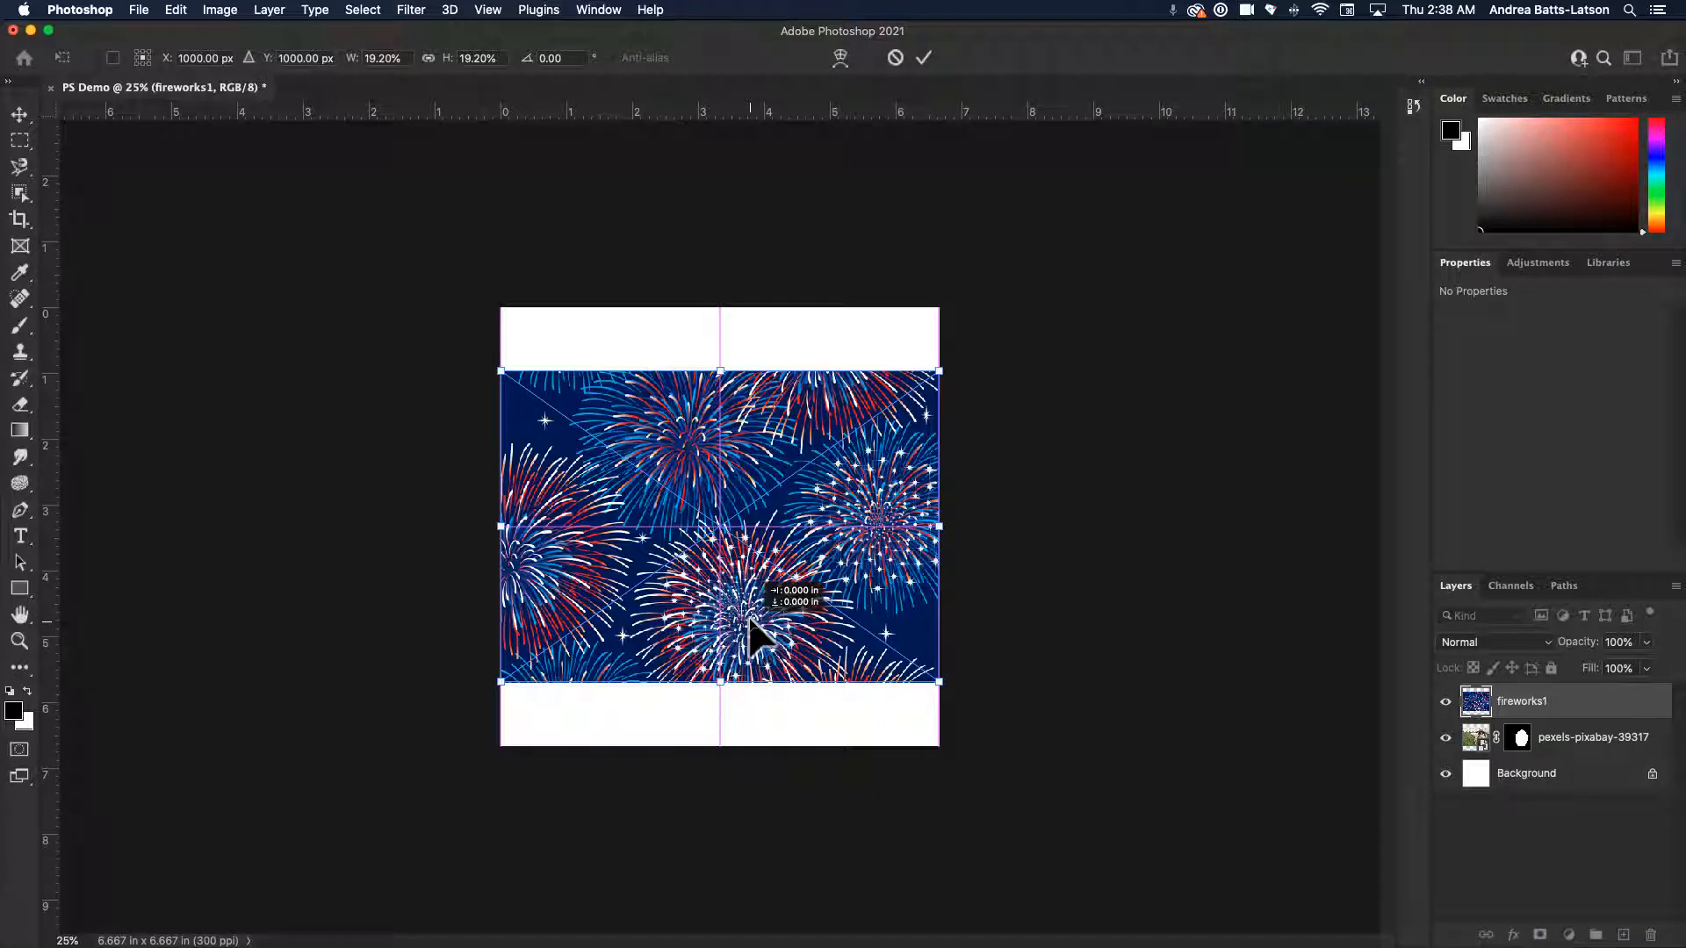
pyautogui.moveTo(751, 620); pyautogui.dragTo(751, 620)
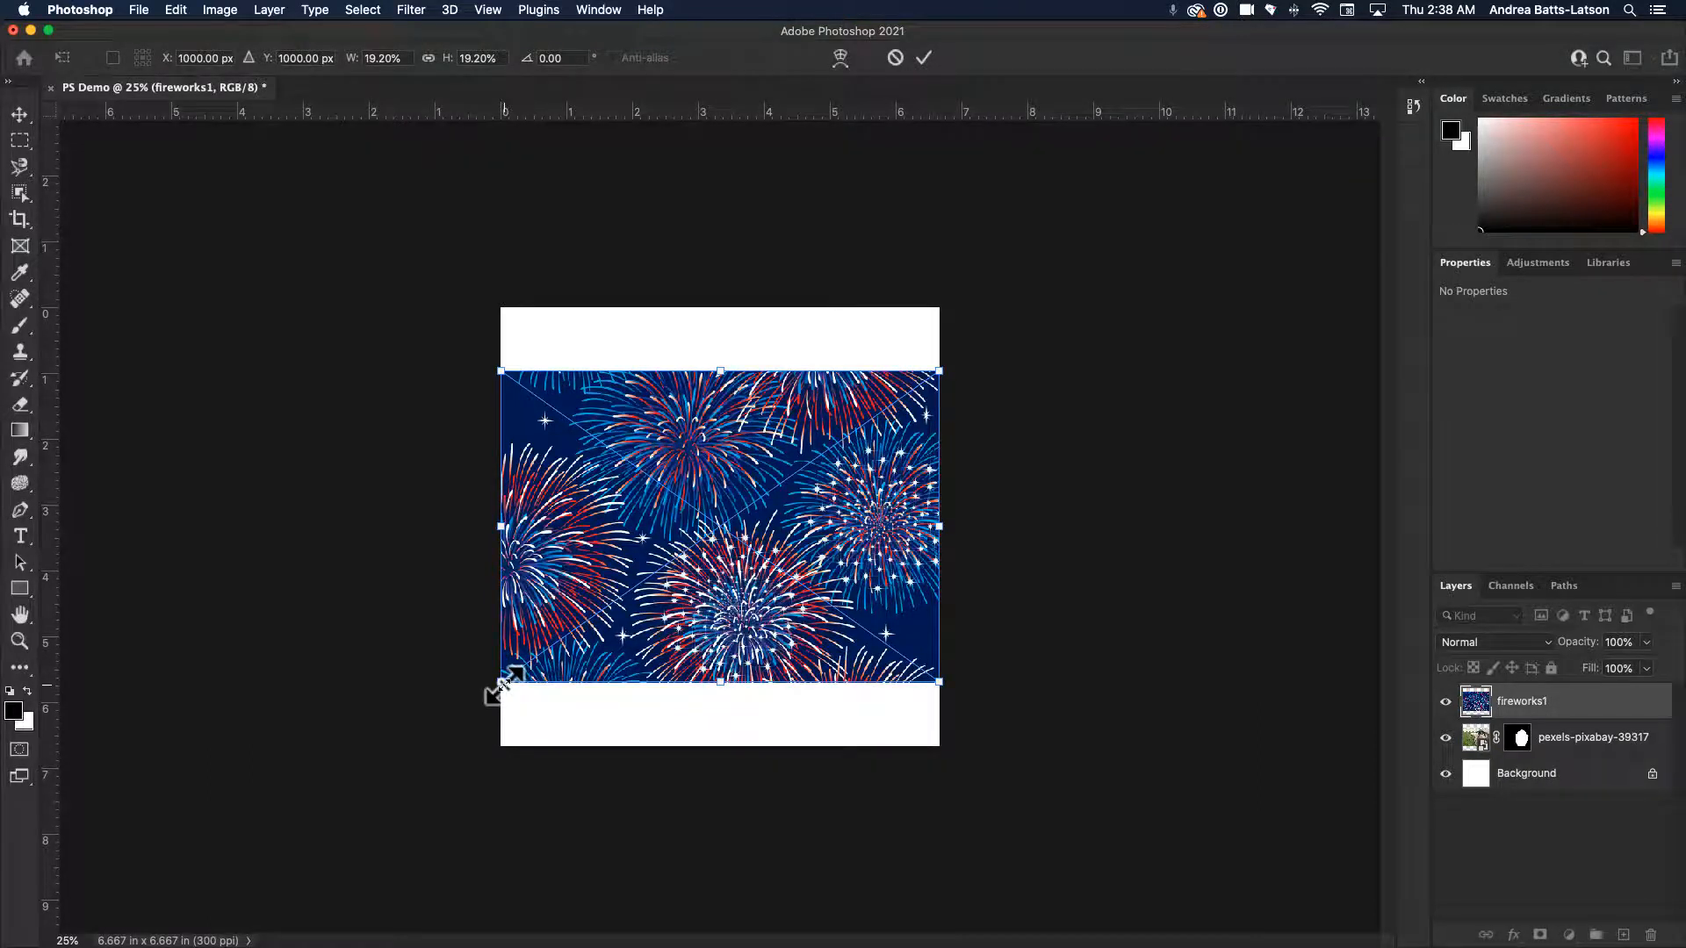
# Scale the fireworks image proportionally from its center to 27.16% to fill the canvas height, and commit the placement.
pyautogui.moveTo(502, 683); pyautogui.dragTo(408, 748)
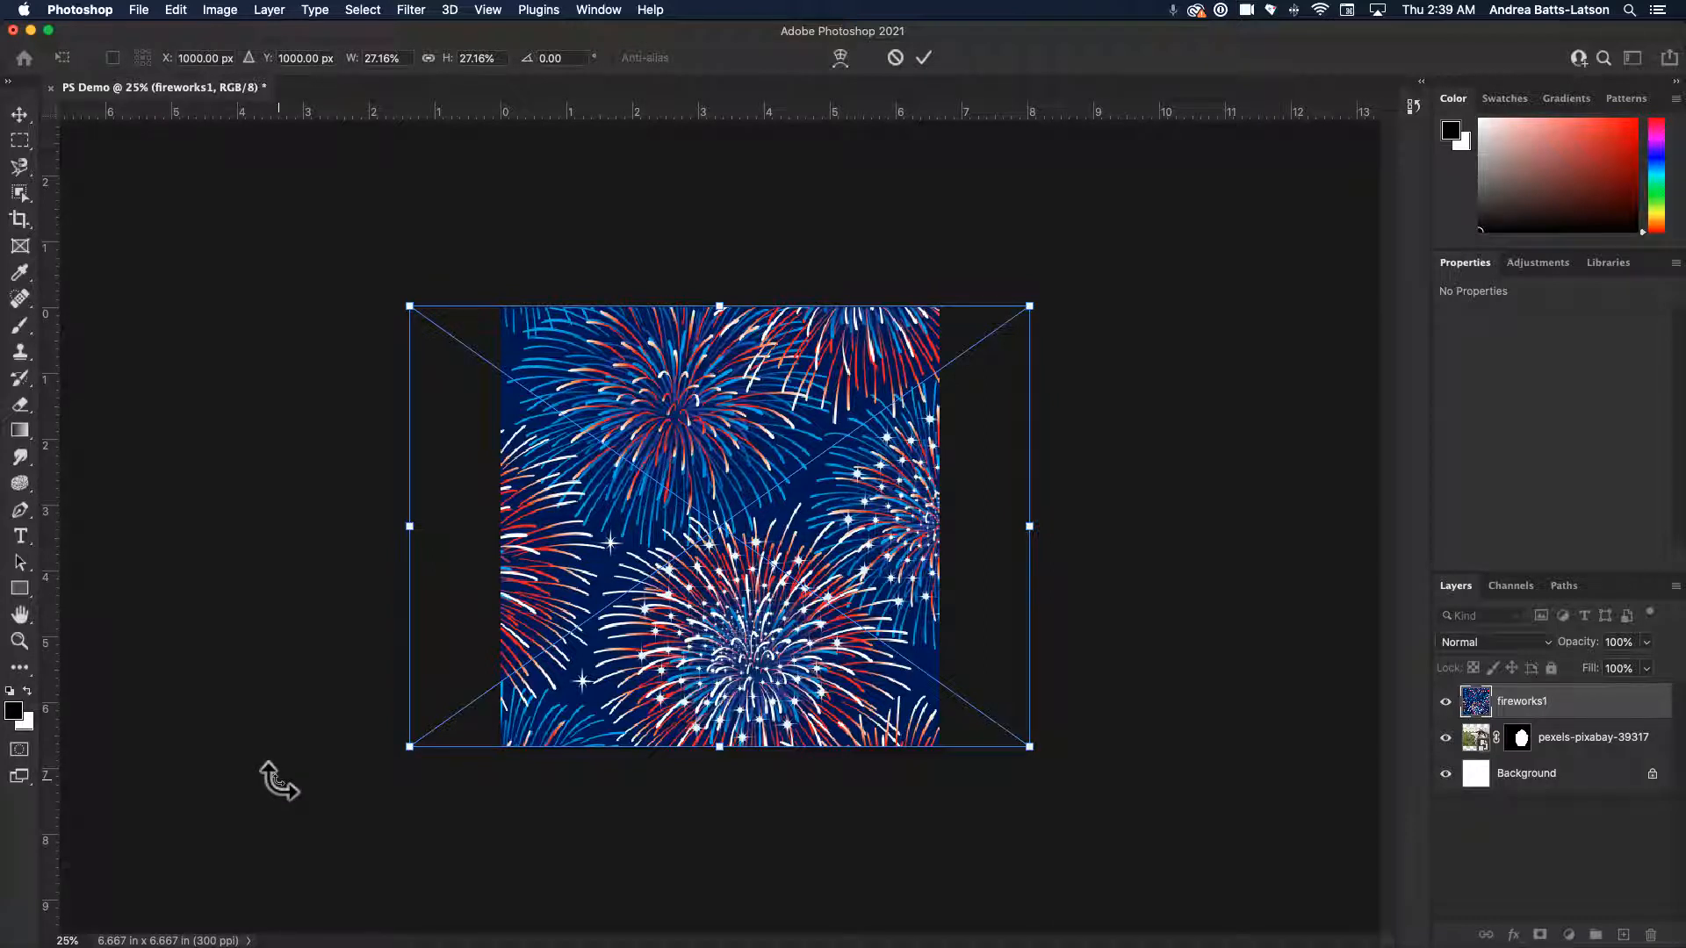
pyautogui.press('Return')
pyautogui.press('b')
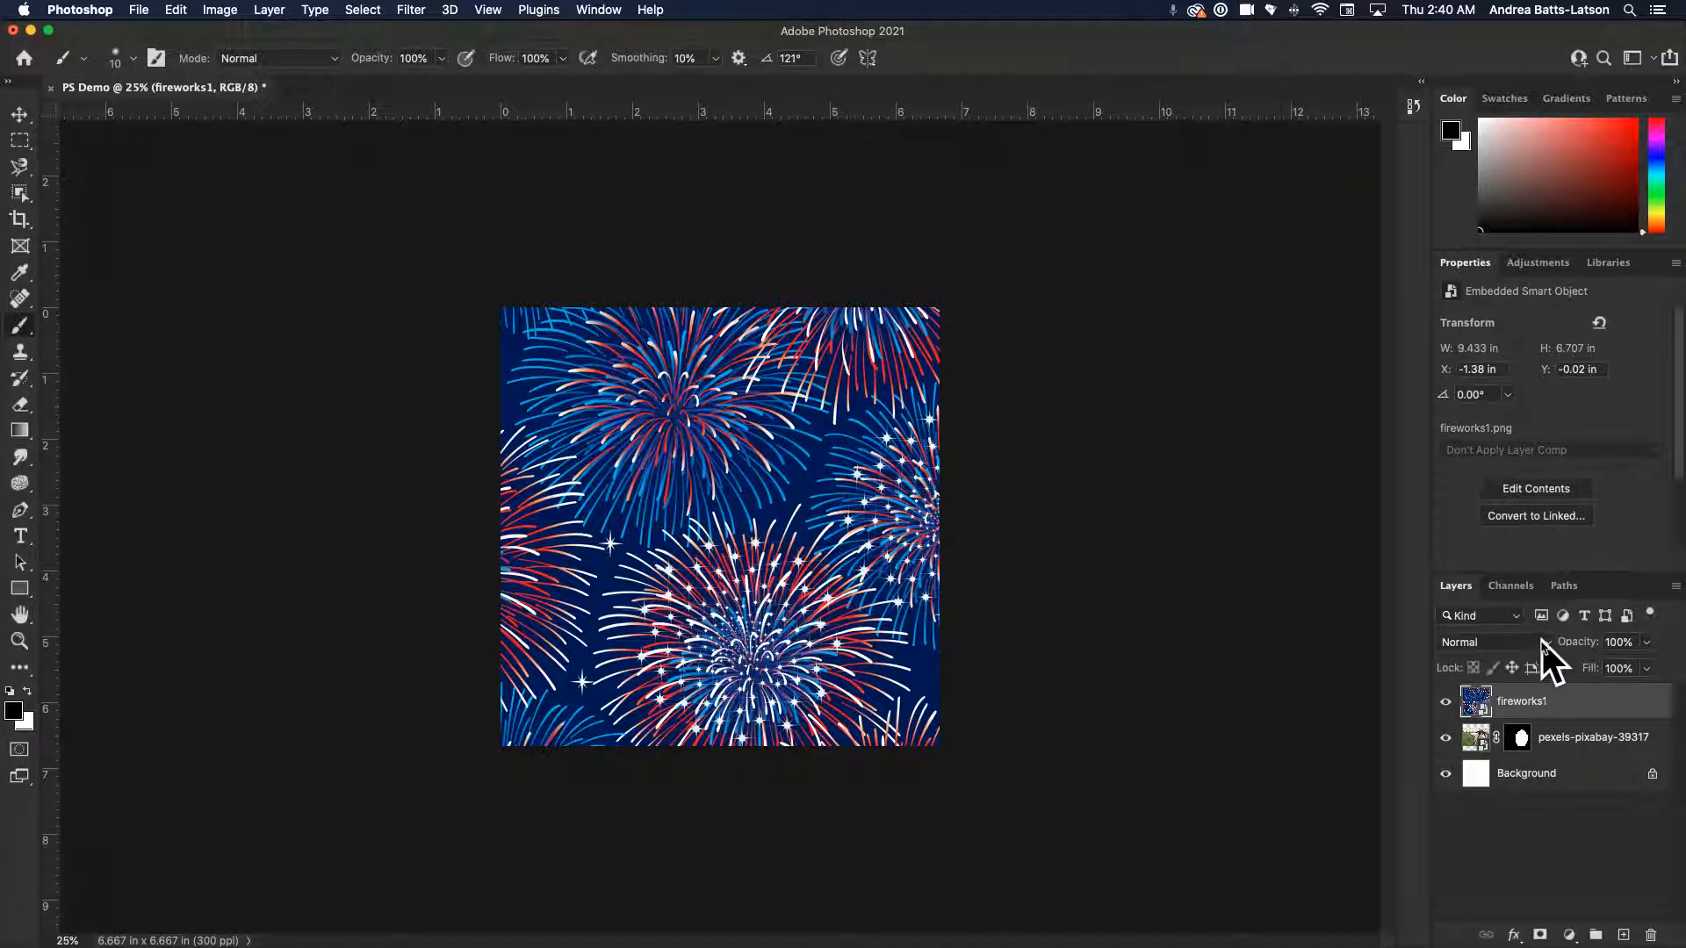
# Set the blend mode of the fireworks1 layer to Subtract.
pyautogui.click(1550, 641)
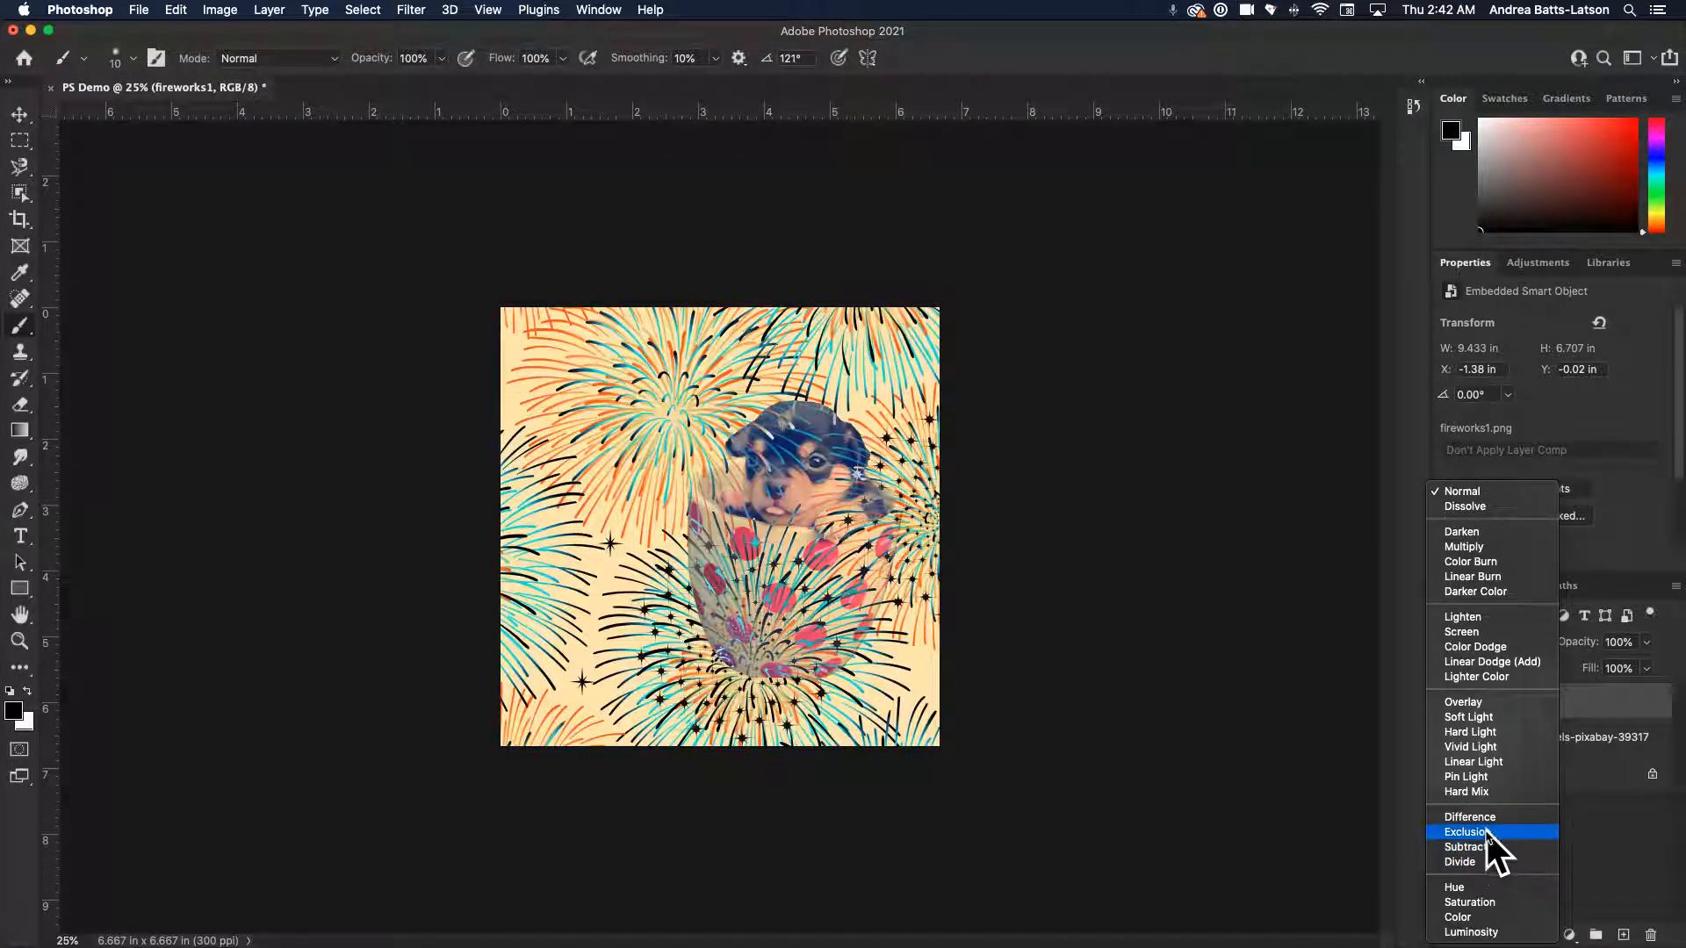
pyautogui.click(1488, 844)
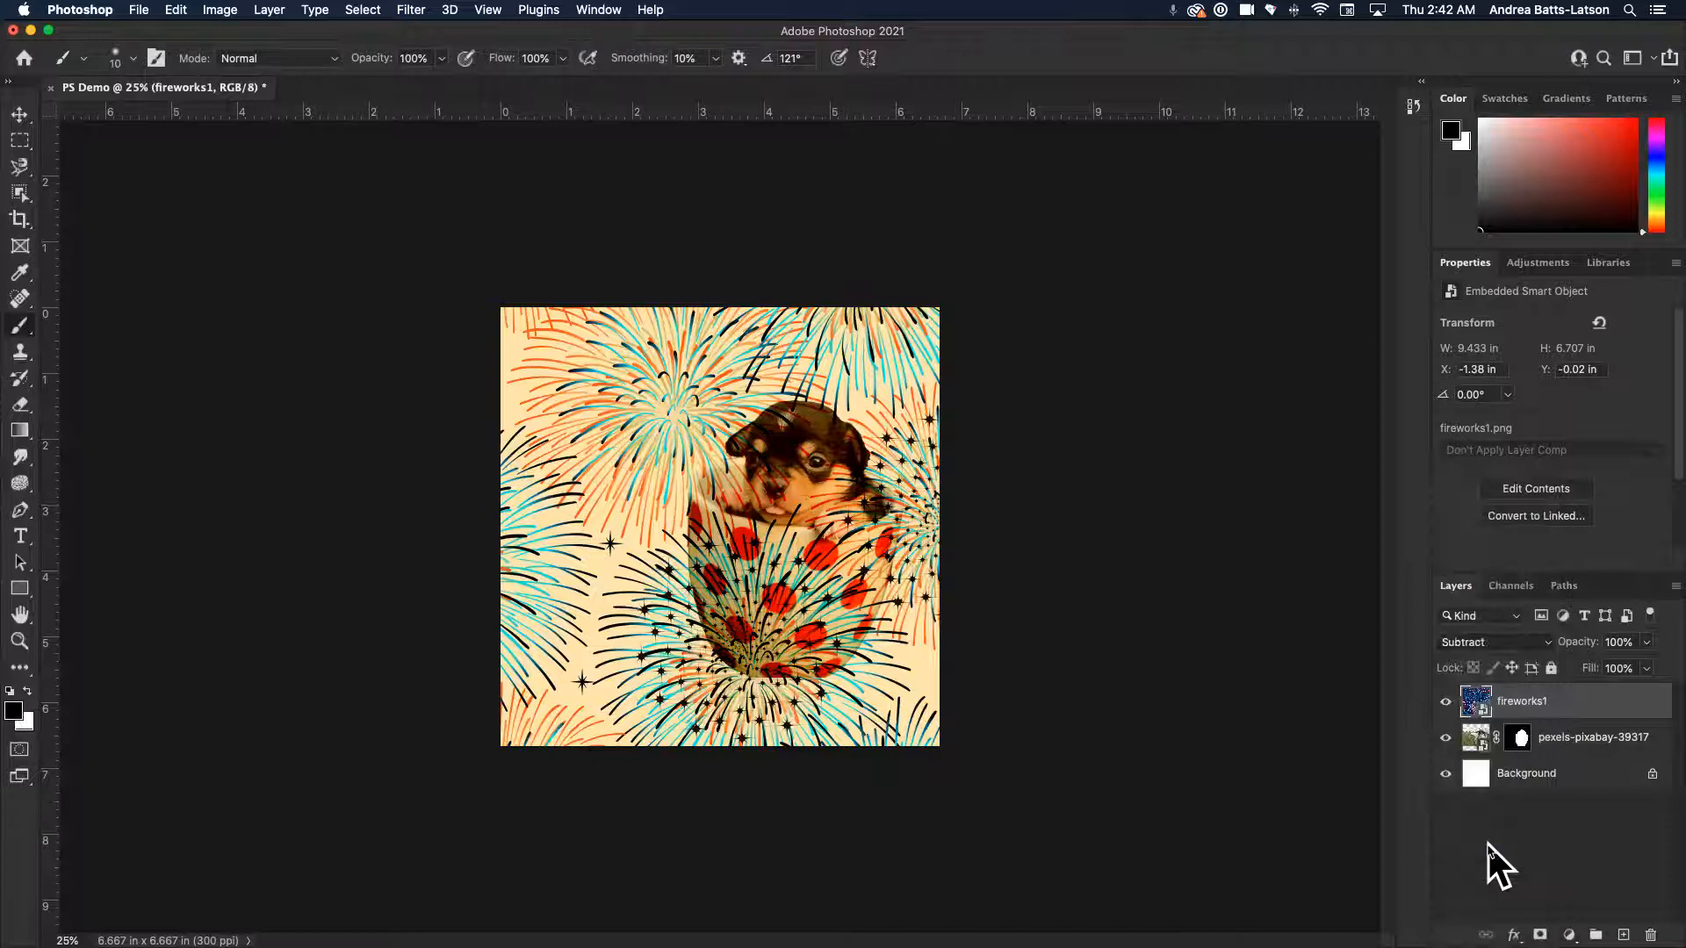
pyautogui.moveTo(1537, 742); pyautogui.dragTo(1192, 641)
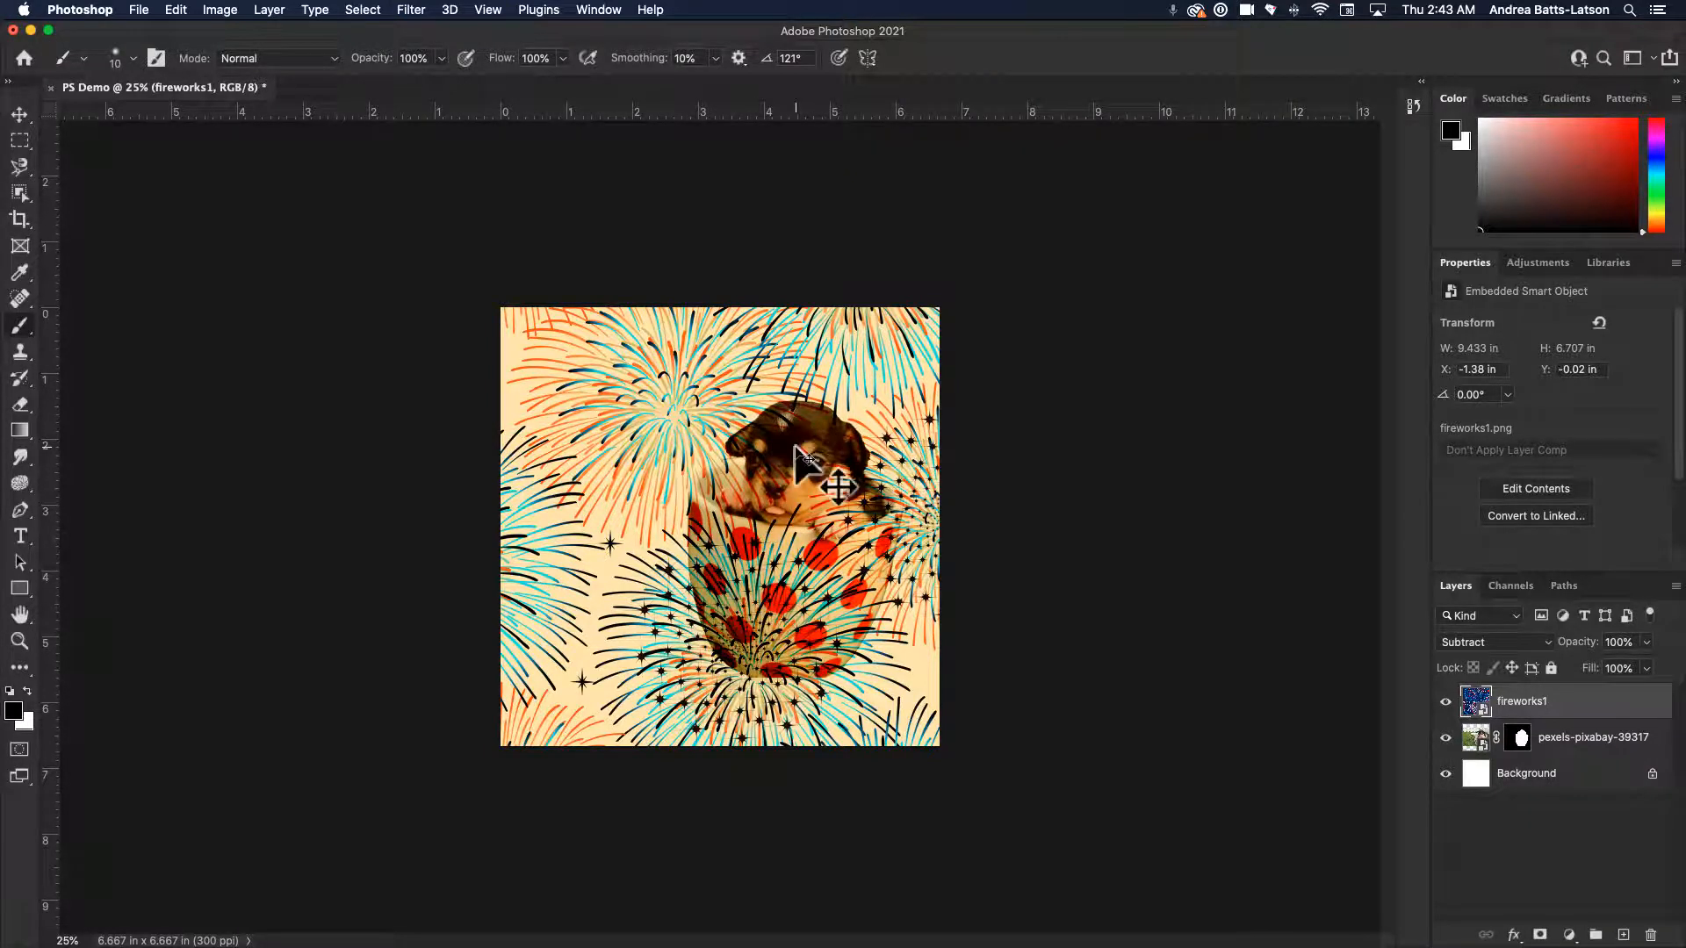
# Add a white layer mask to the fireworks1 layer and make the mask the active target.
pyautogui.scroll(2, 796, 449)
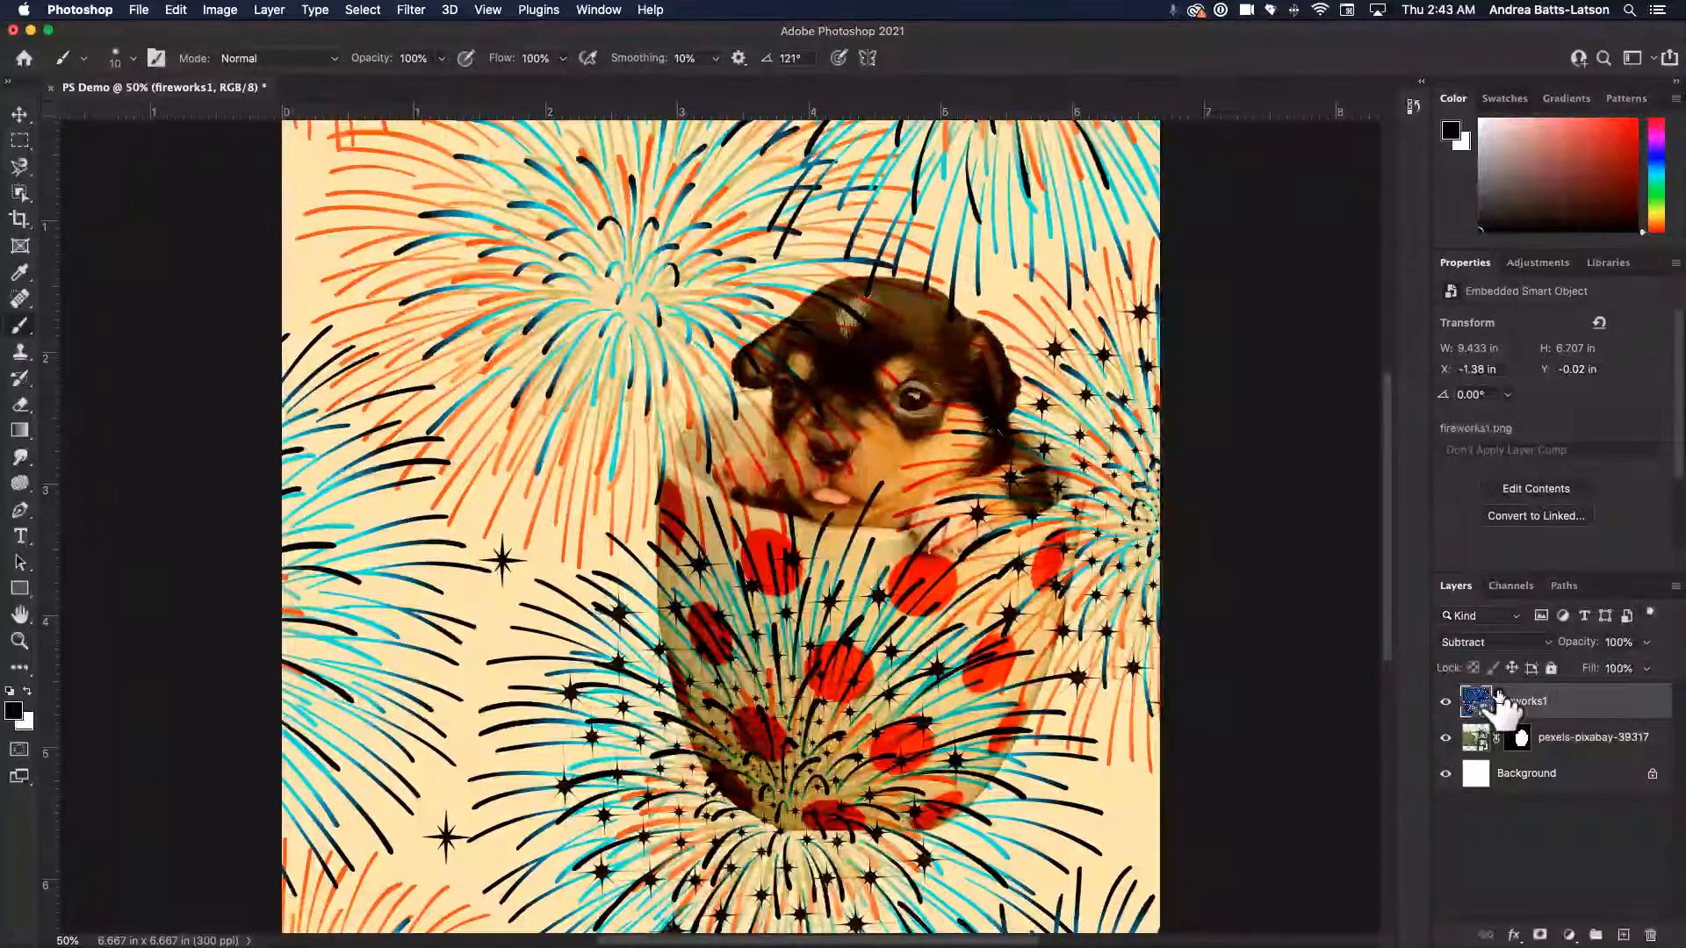
pyautogui.click(1540, 934)
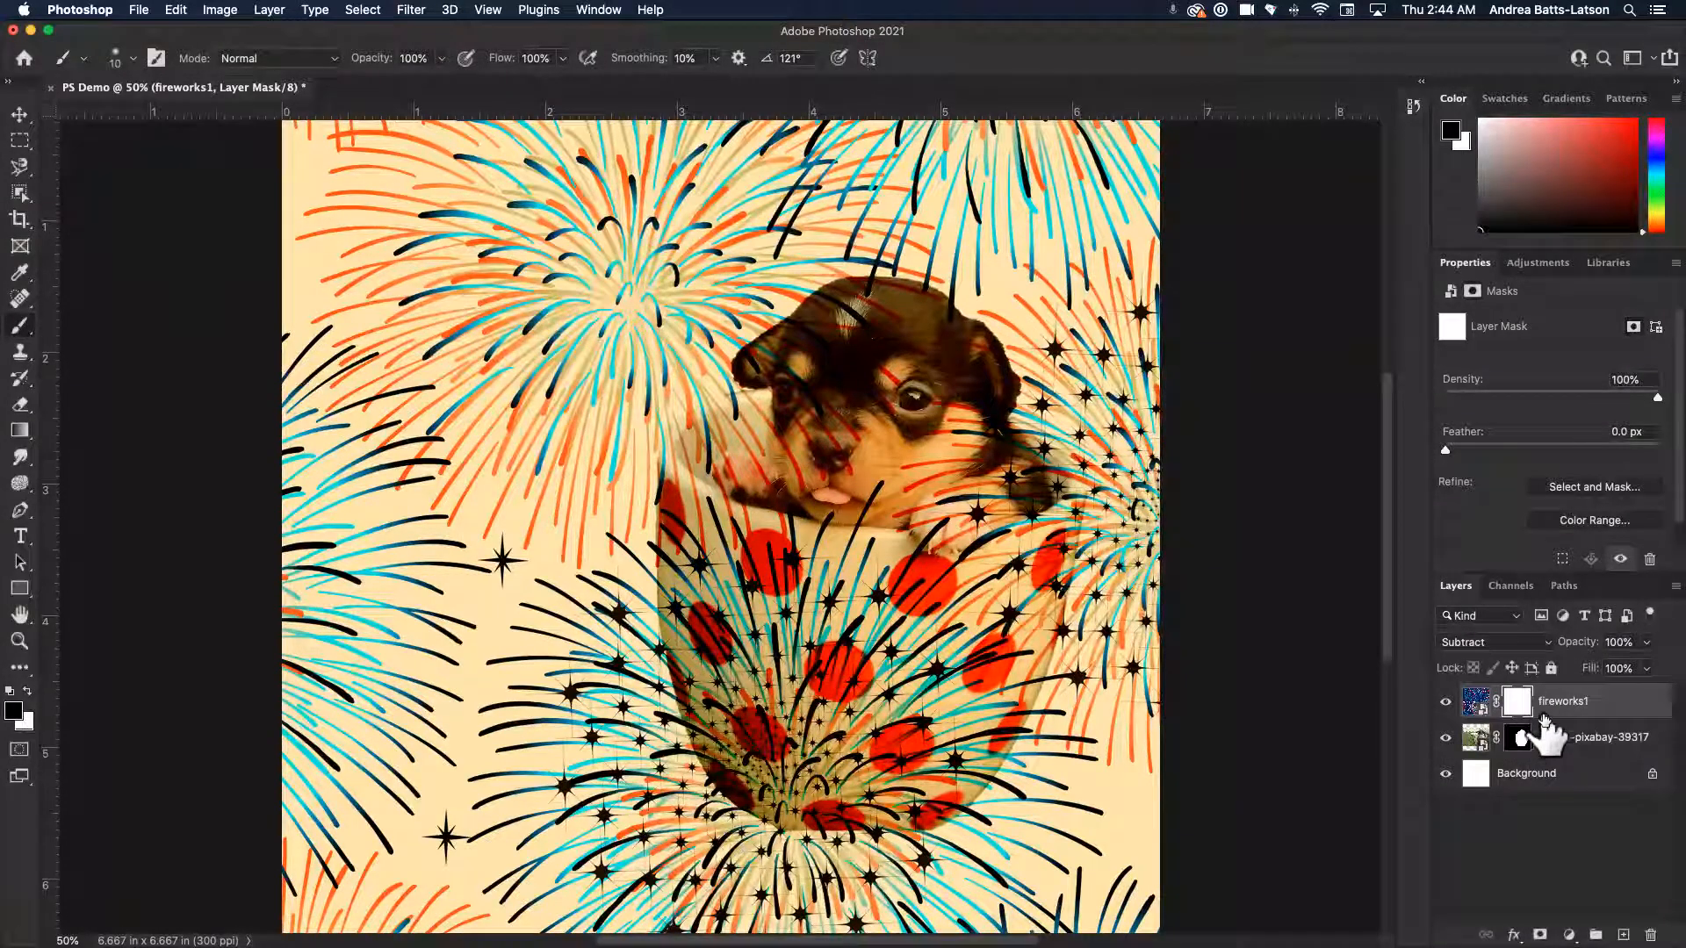
pyautogui.click(1475, 703)
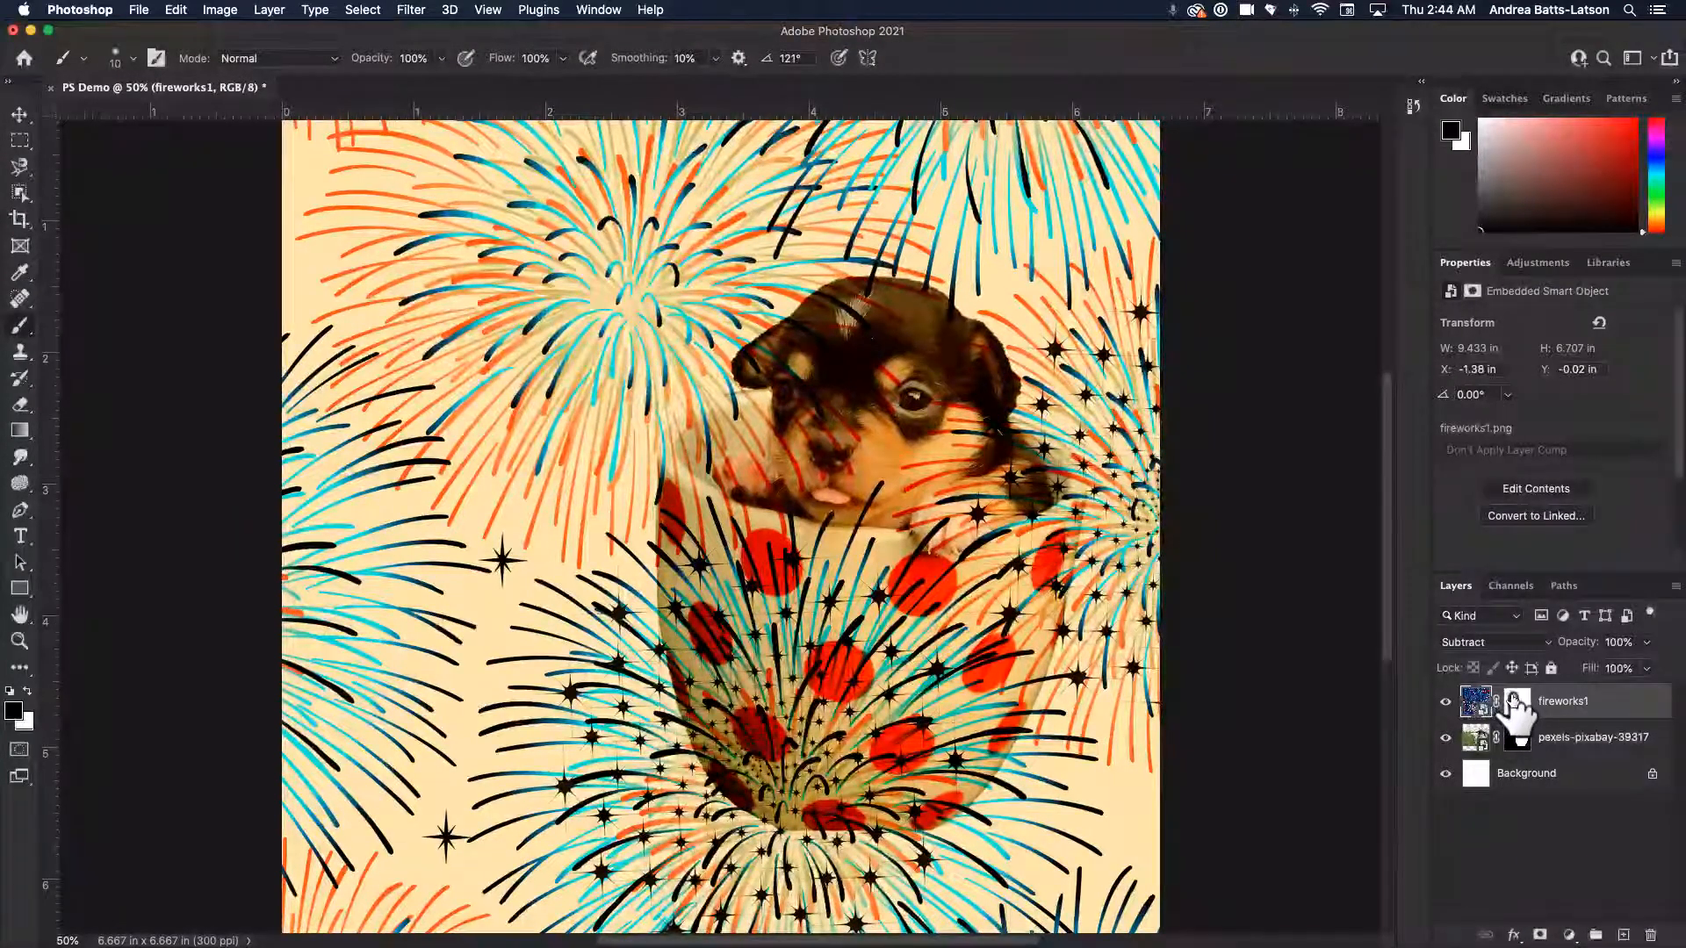
pyautogui.click(1516, 701)
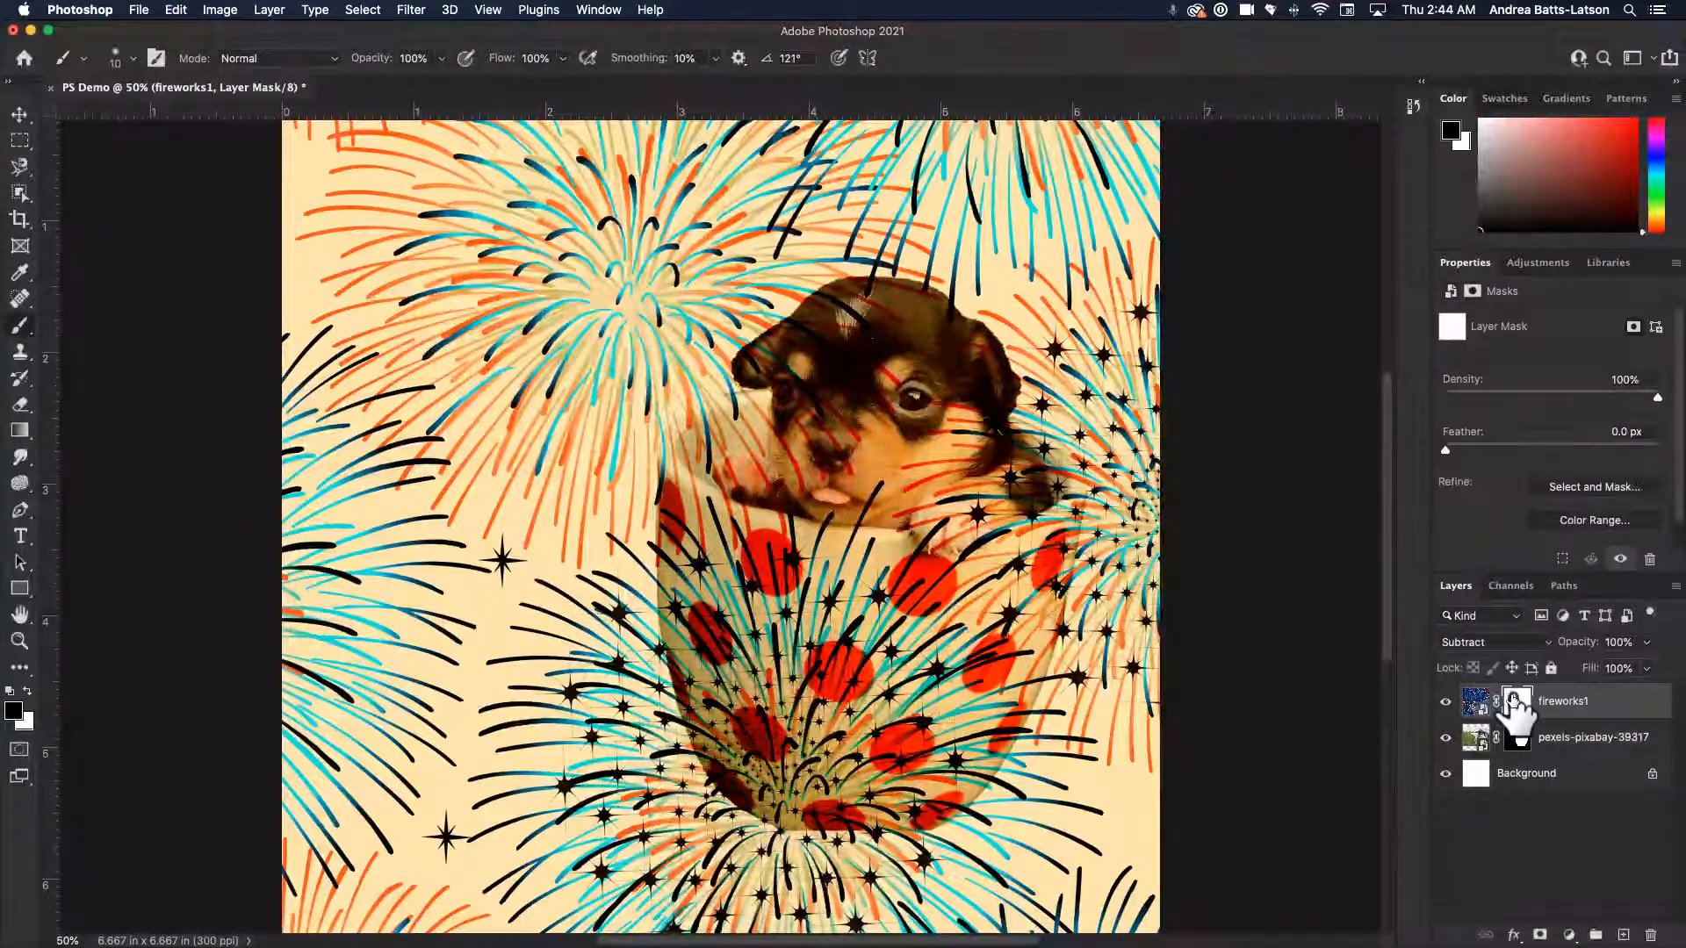
pyautogui.click(1675, 99)
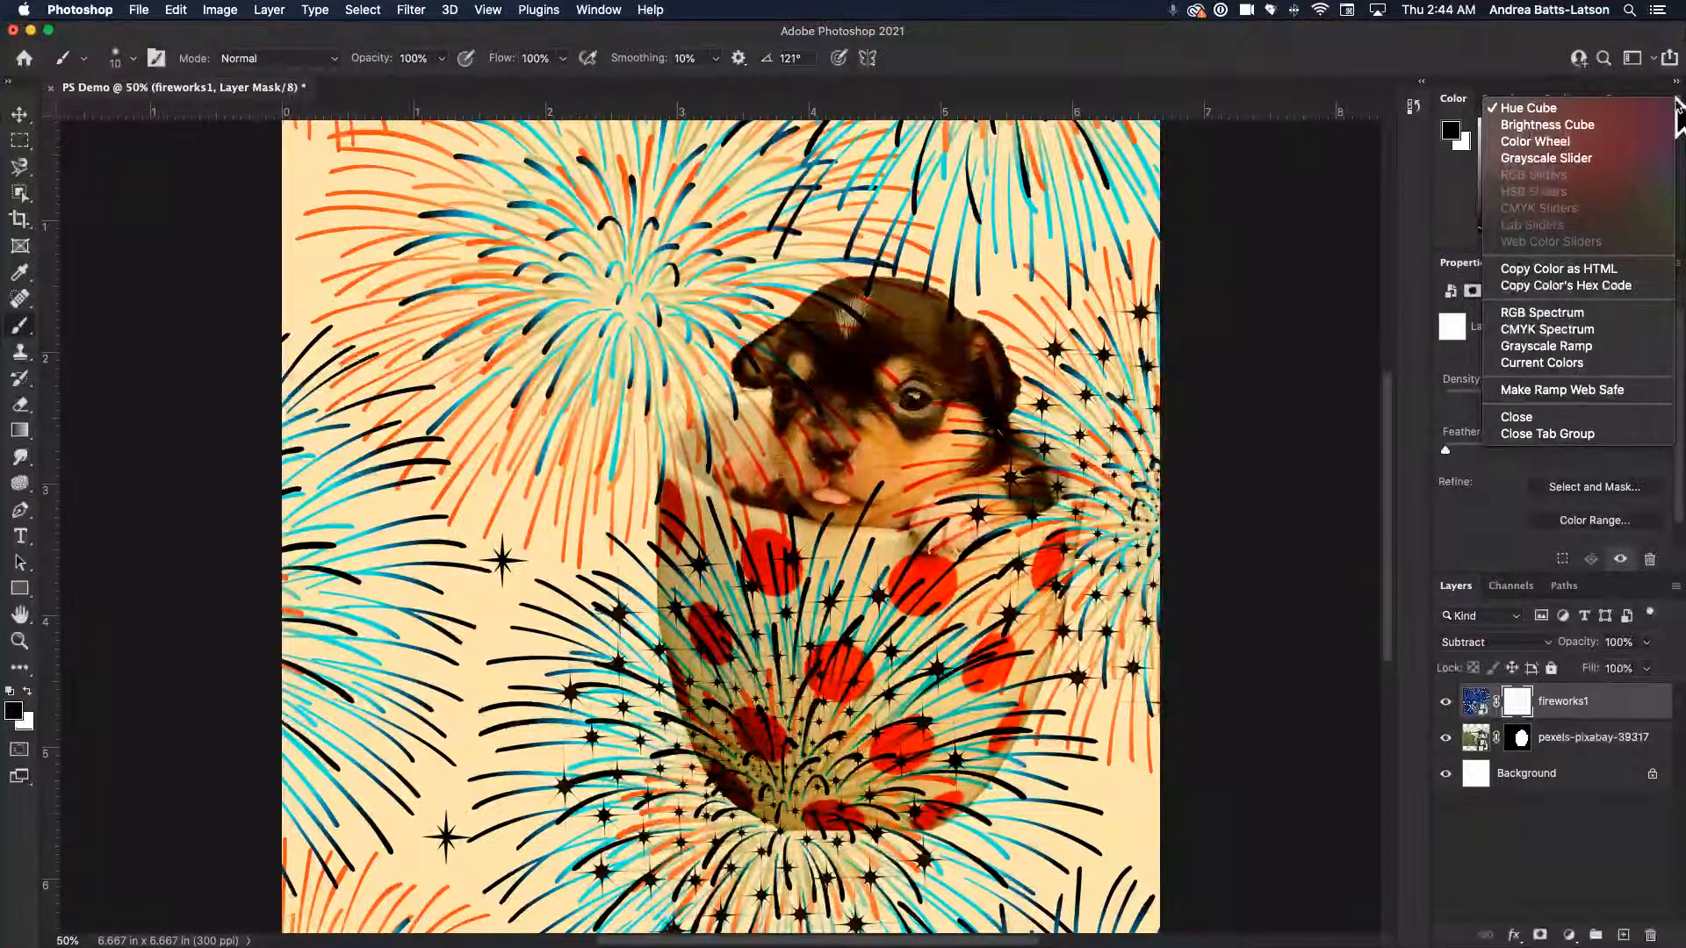
pyautogui.click(1404, 145)
pyautogui.click(1673, 84)
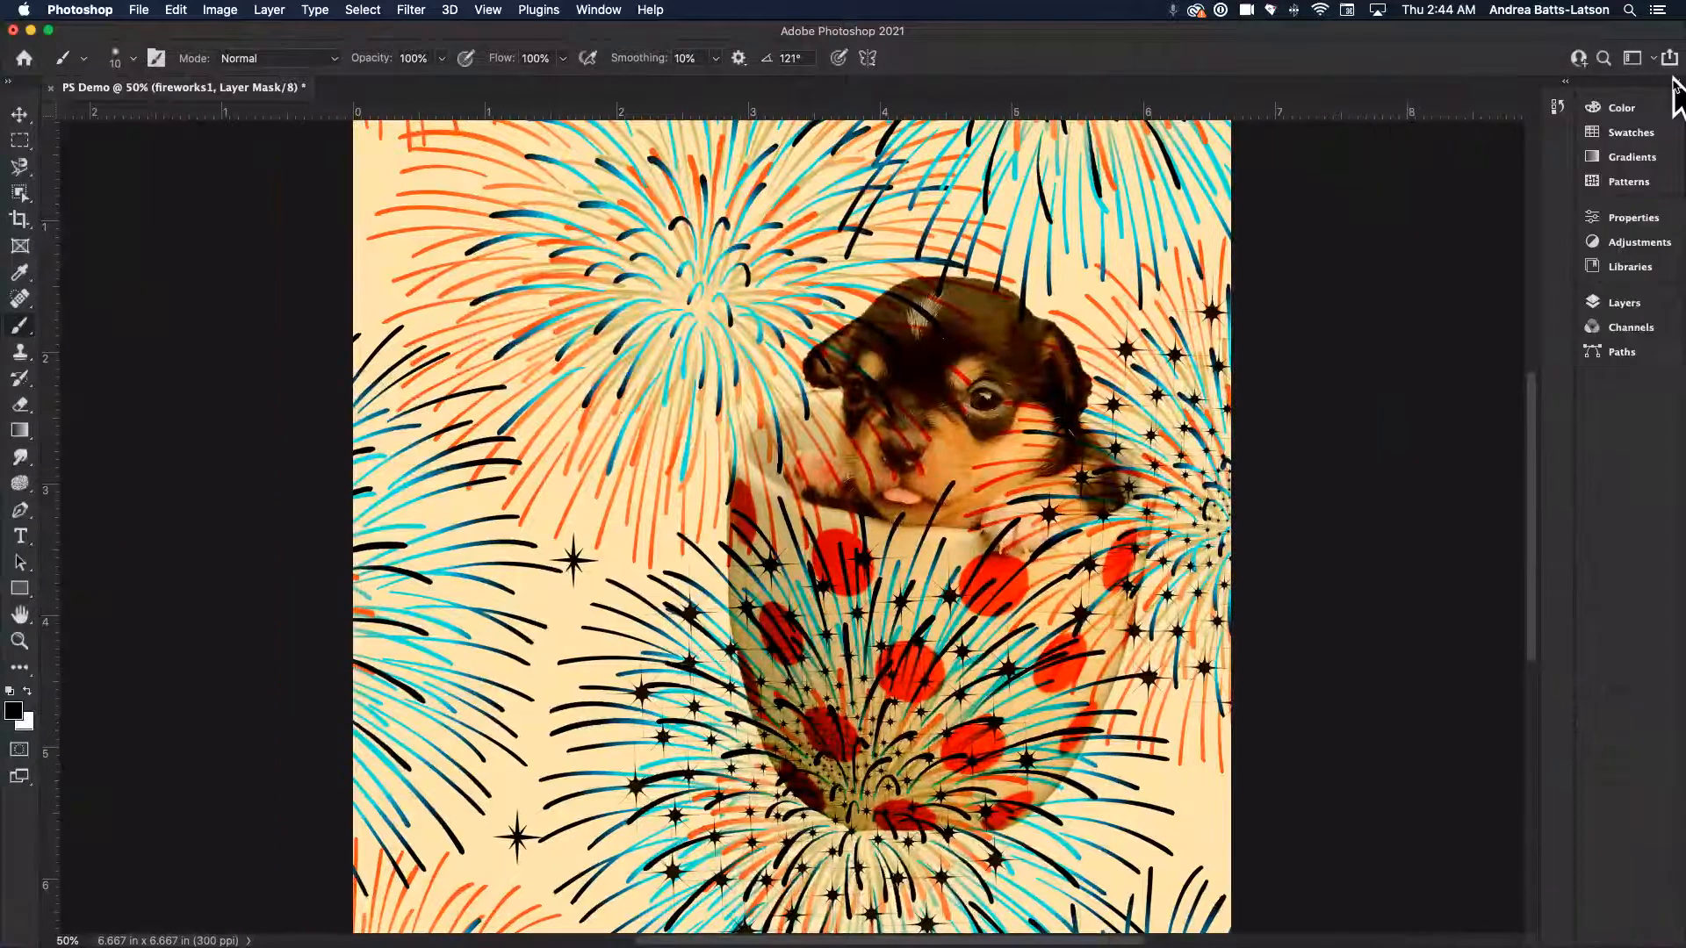
pyautogui.click(1673, 83)
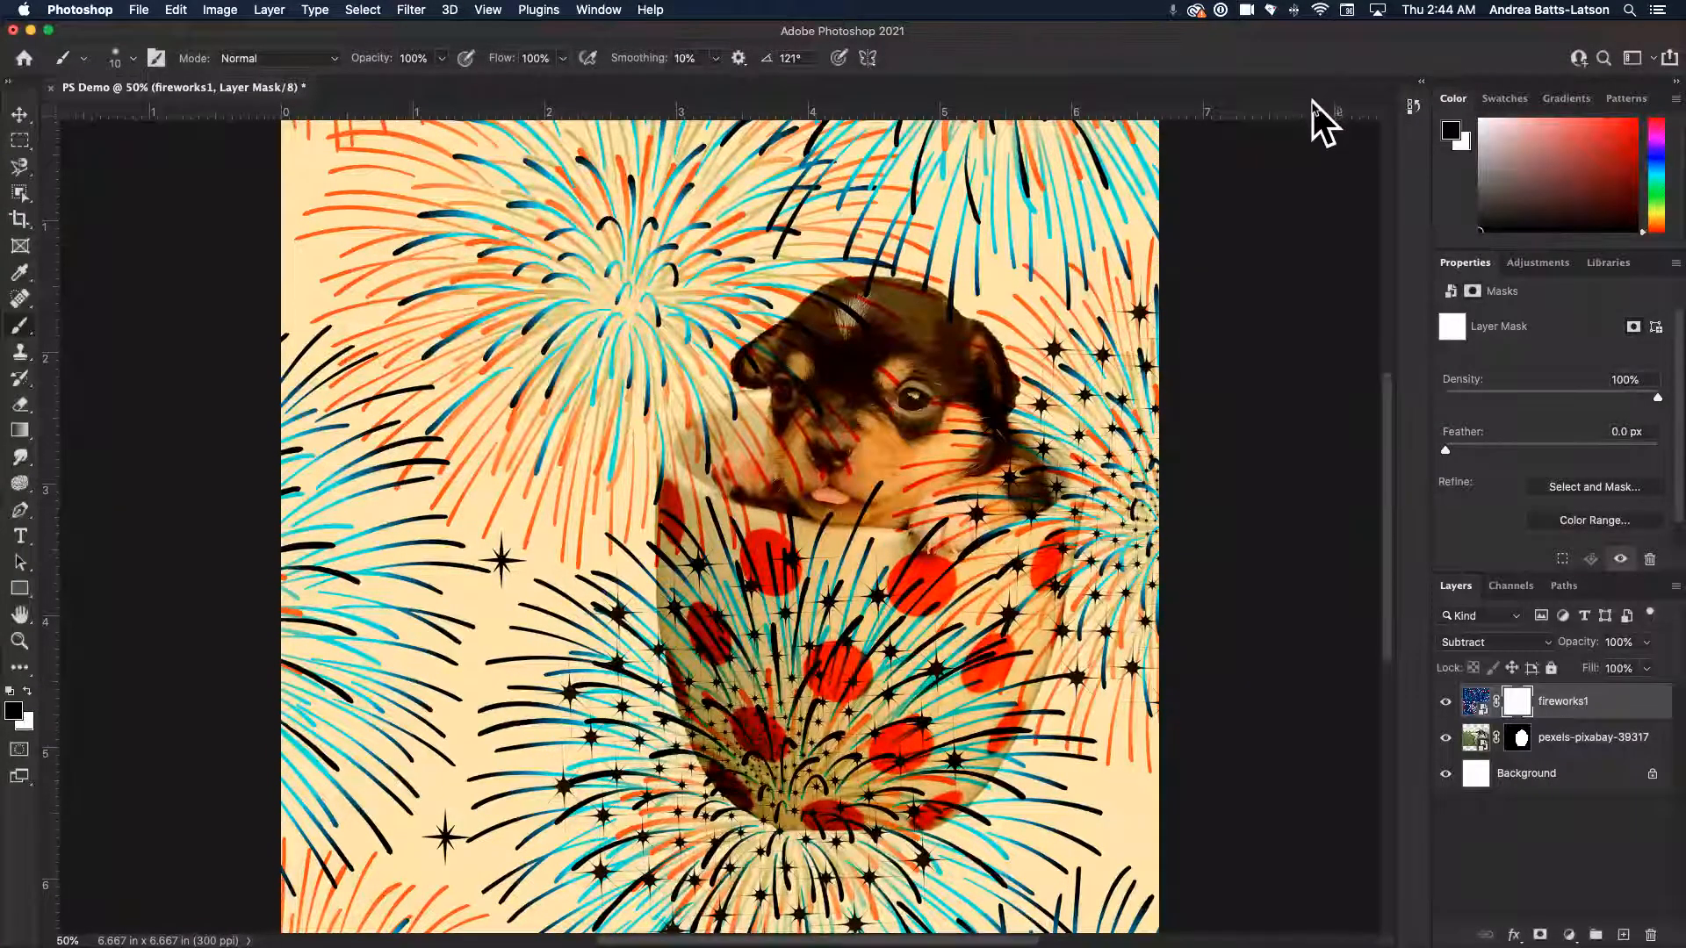
pyautogui.click(1421, 83)
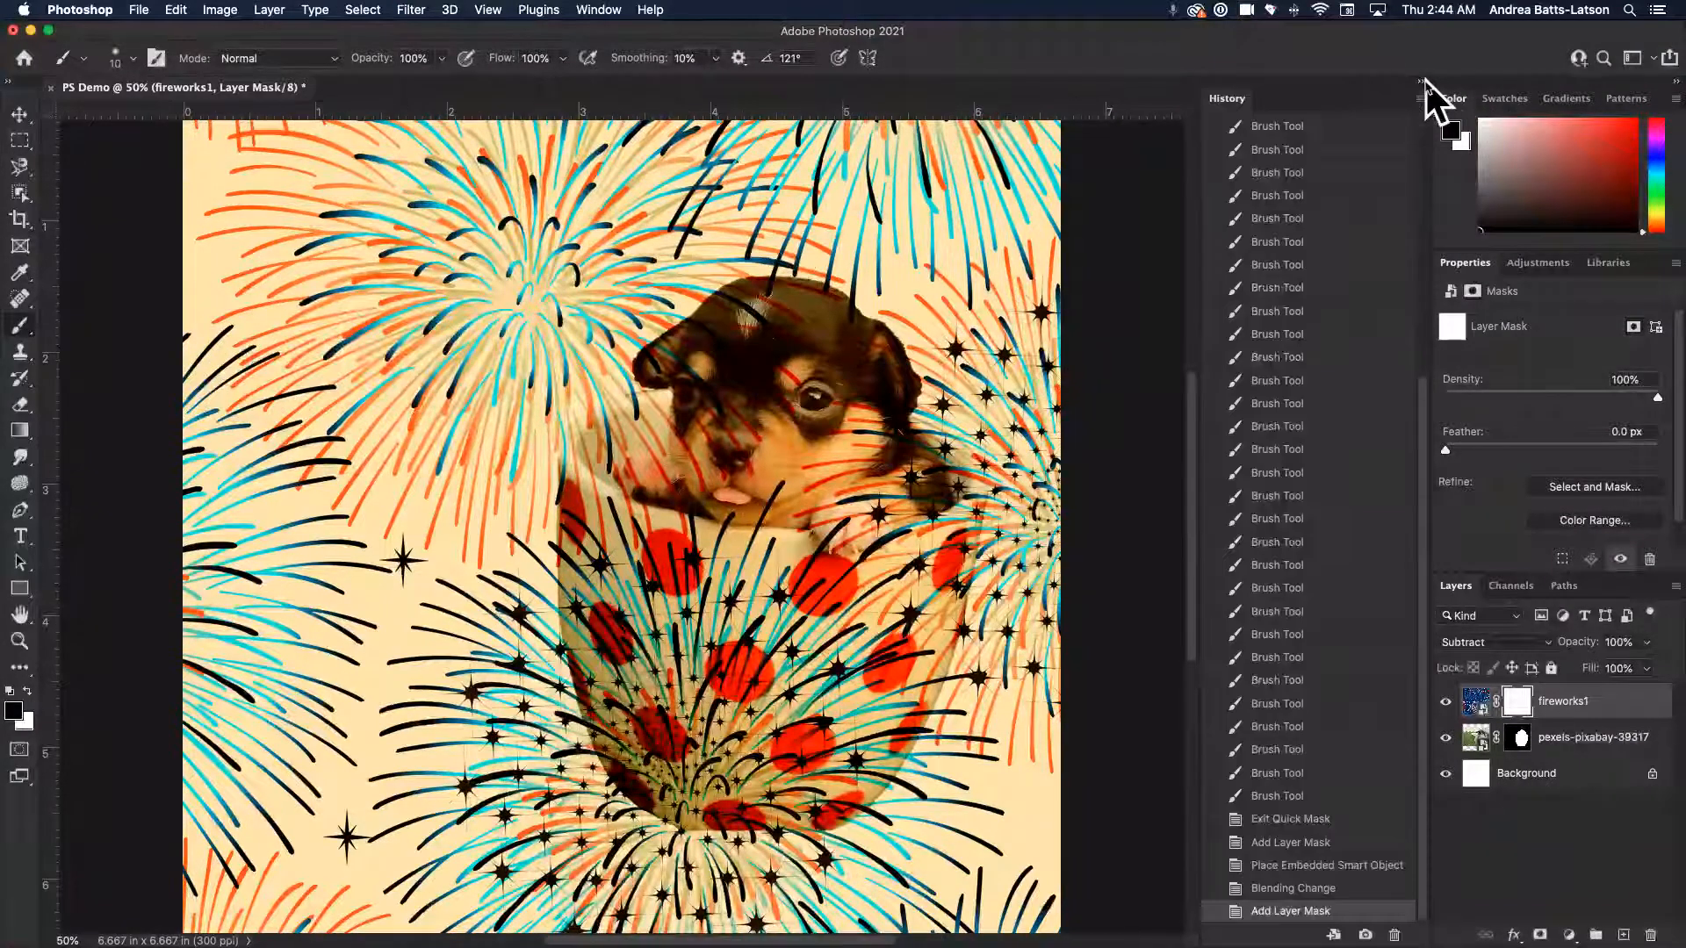
pyautogui.click(1423, 81)
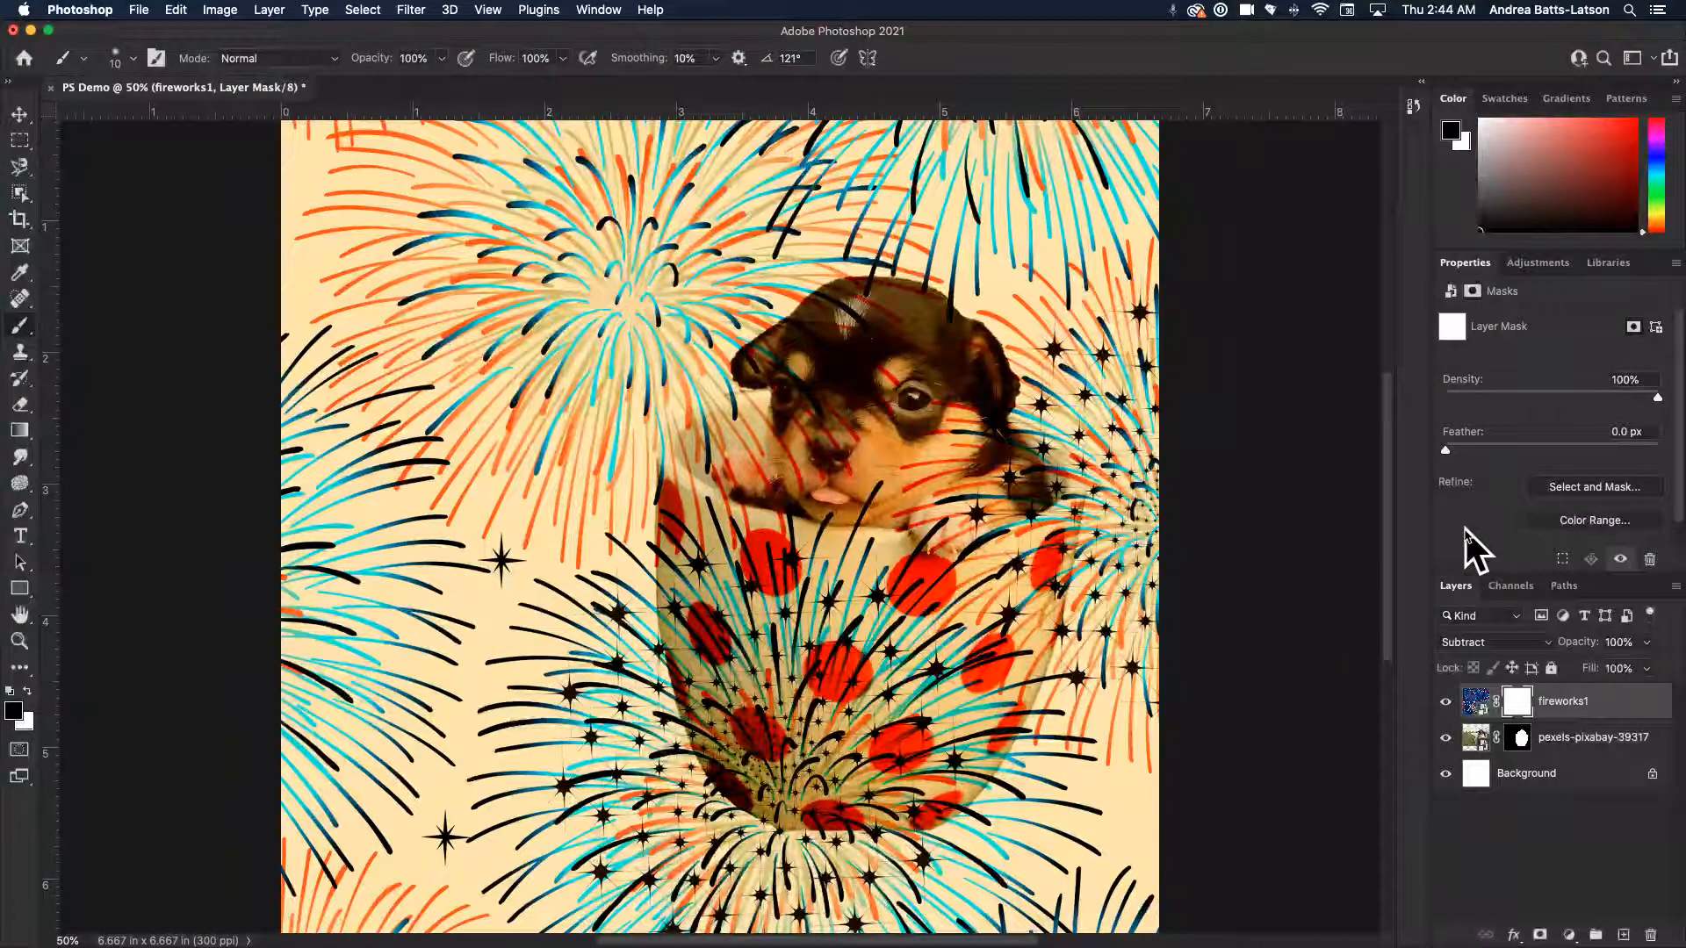
pyautogui.rightClick(1658, 702)
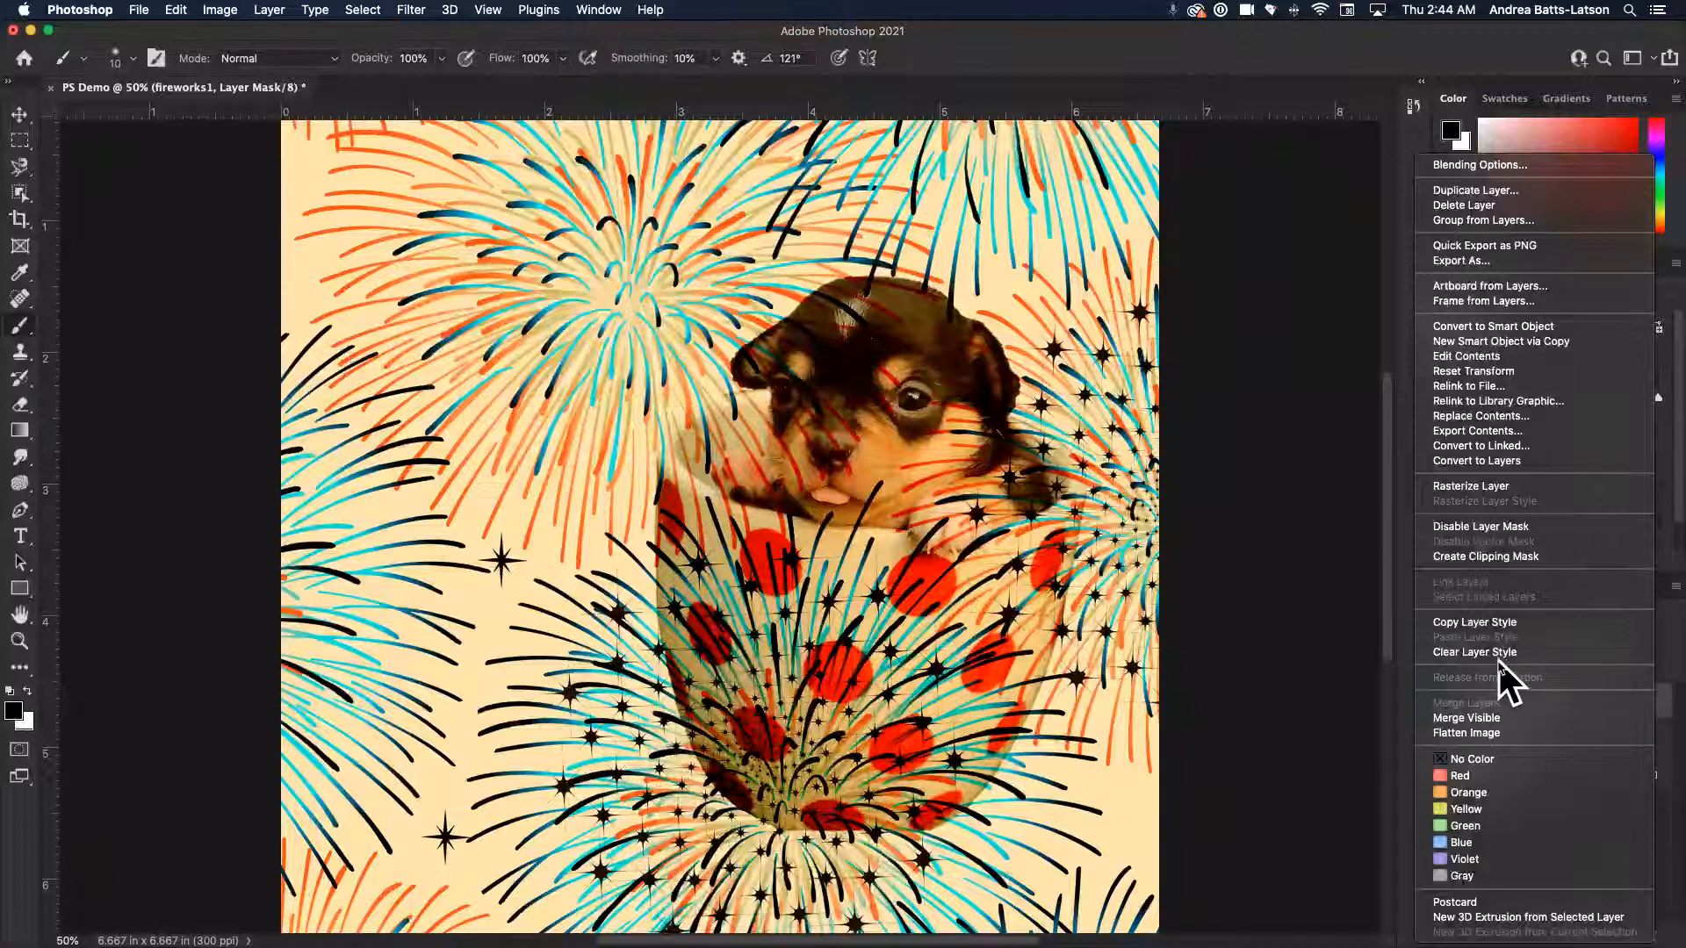
pyautogui.click(1313, 653)
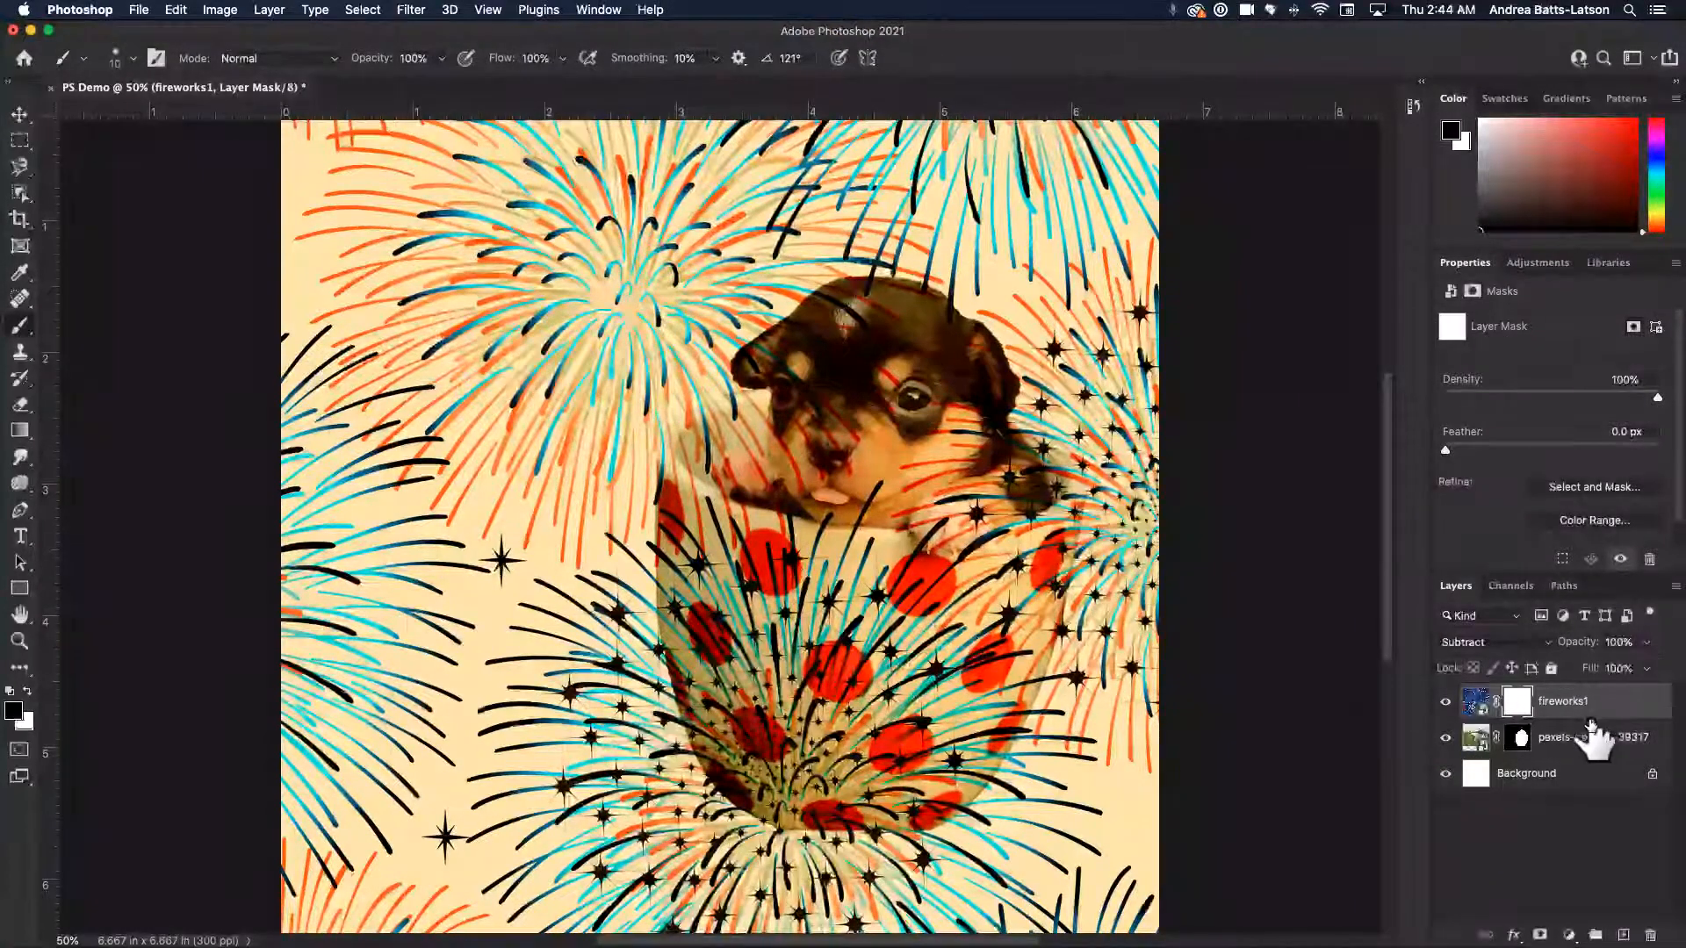
pyautogui.click(1675, 587)
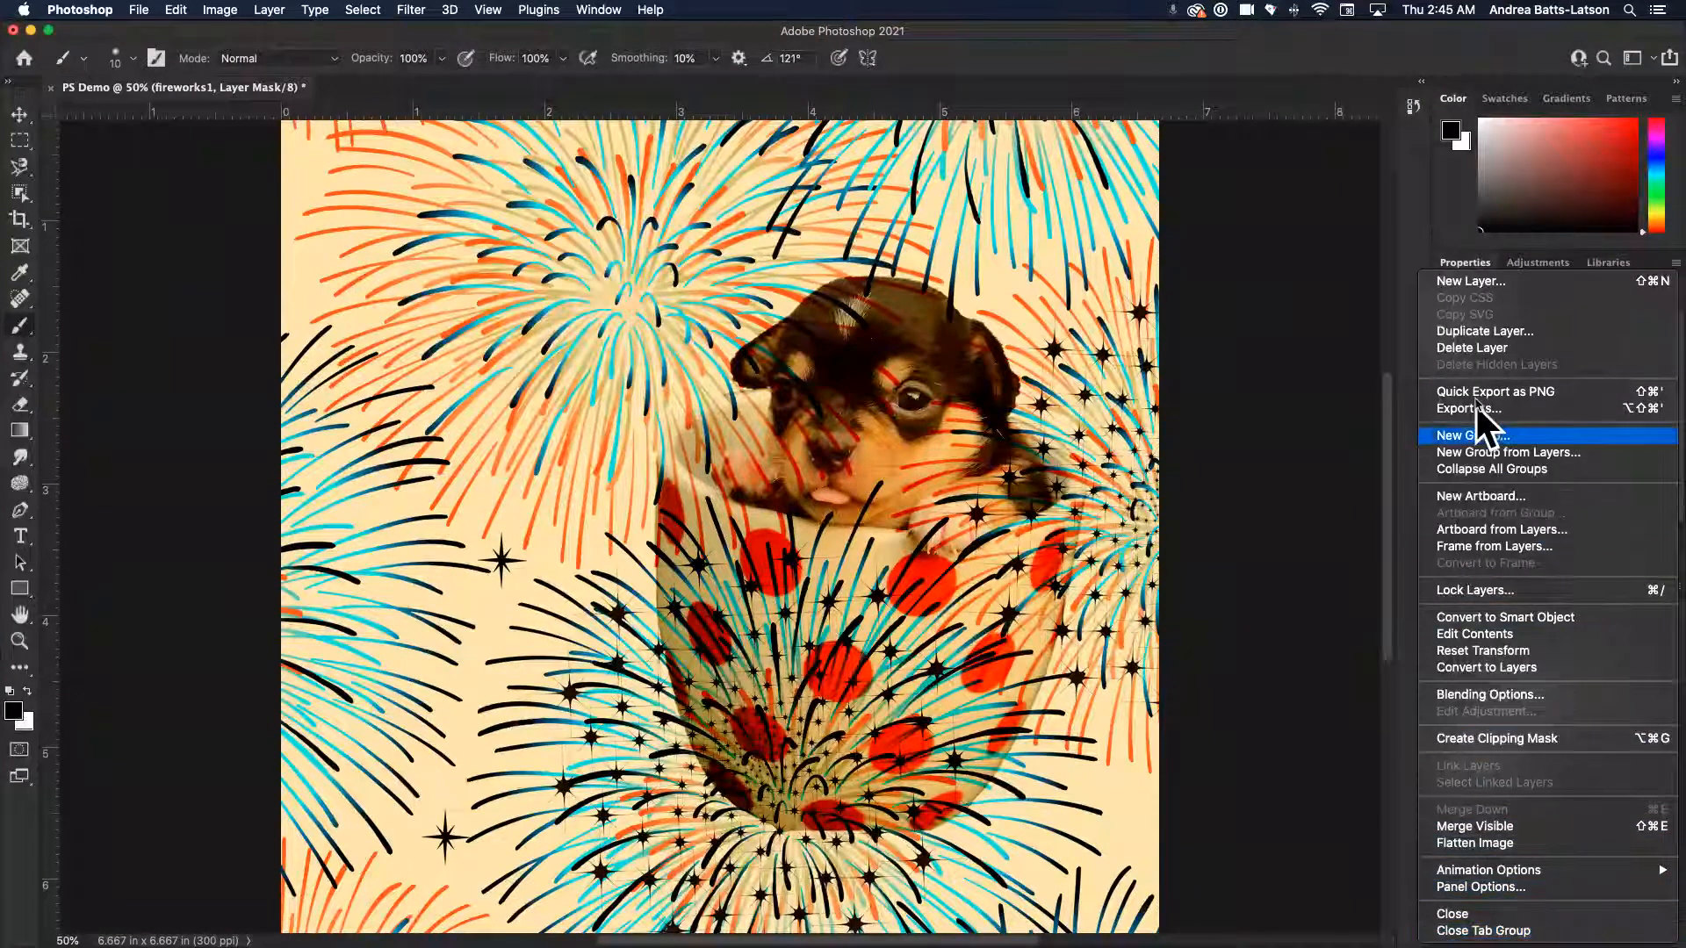
pyautogui.click(1421, 244)
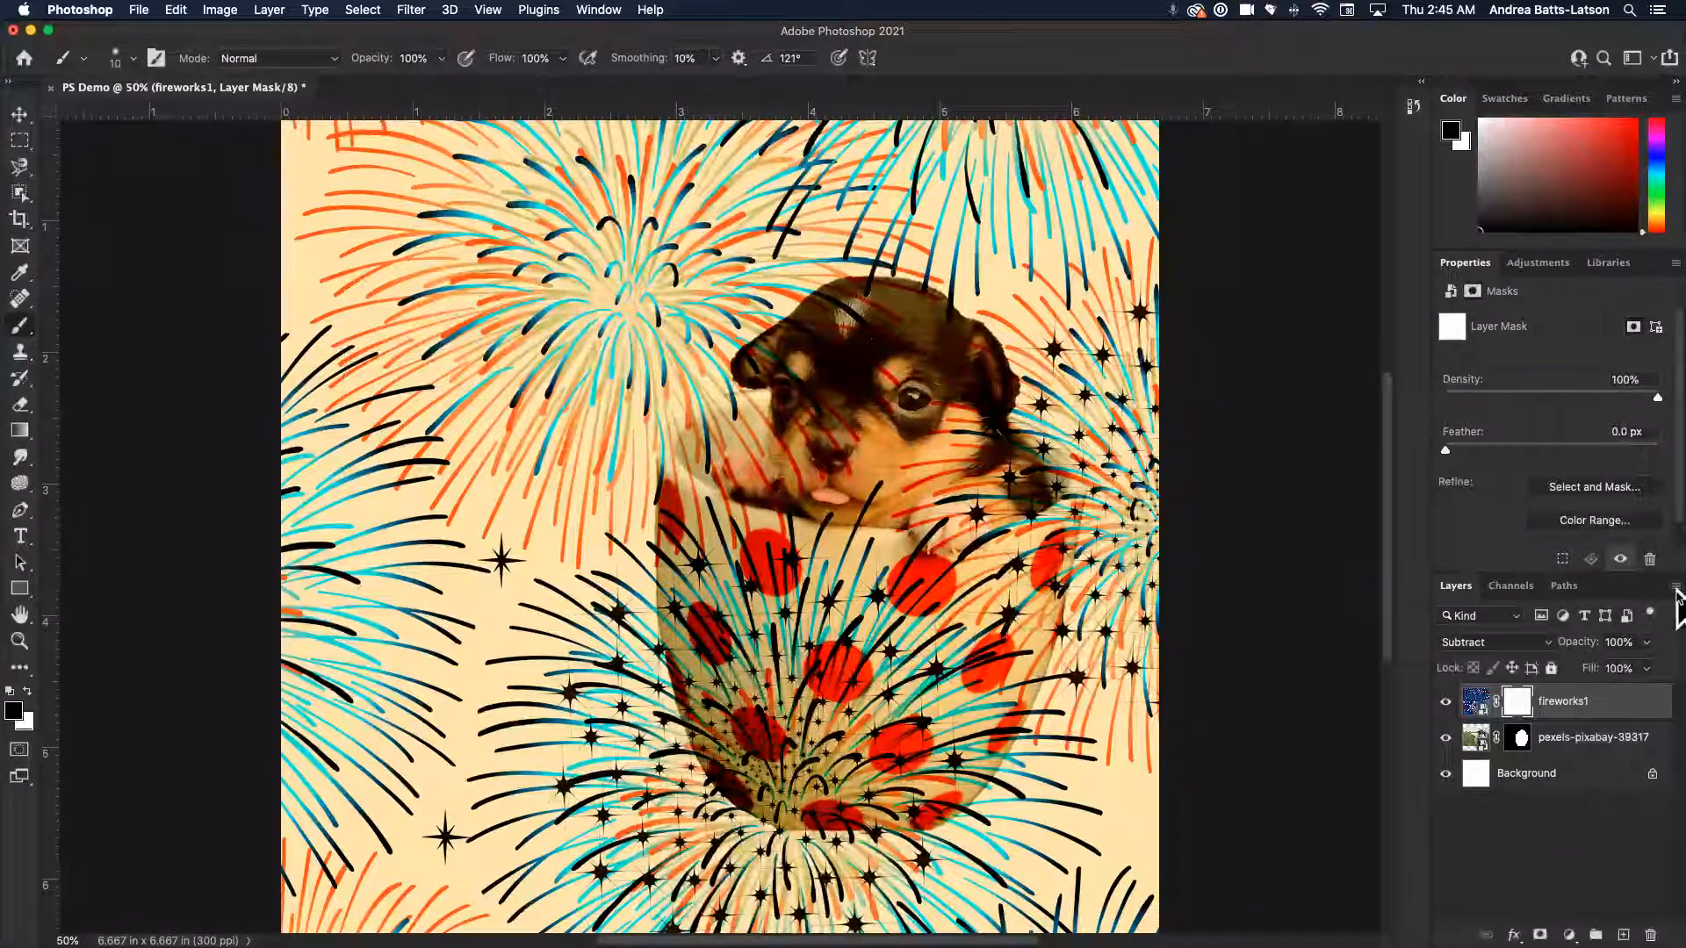
# Set the layer thumbnails to the largest size in the Layers panel options.
pyautogui.click(1676, 588)
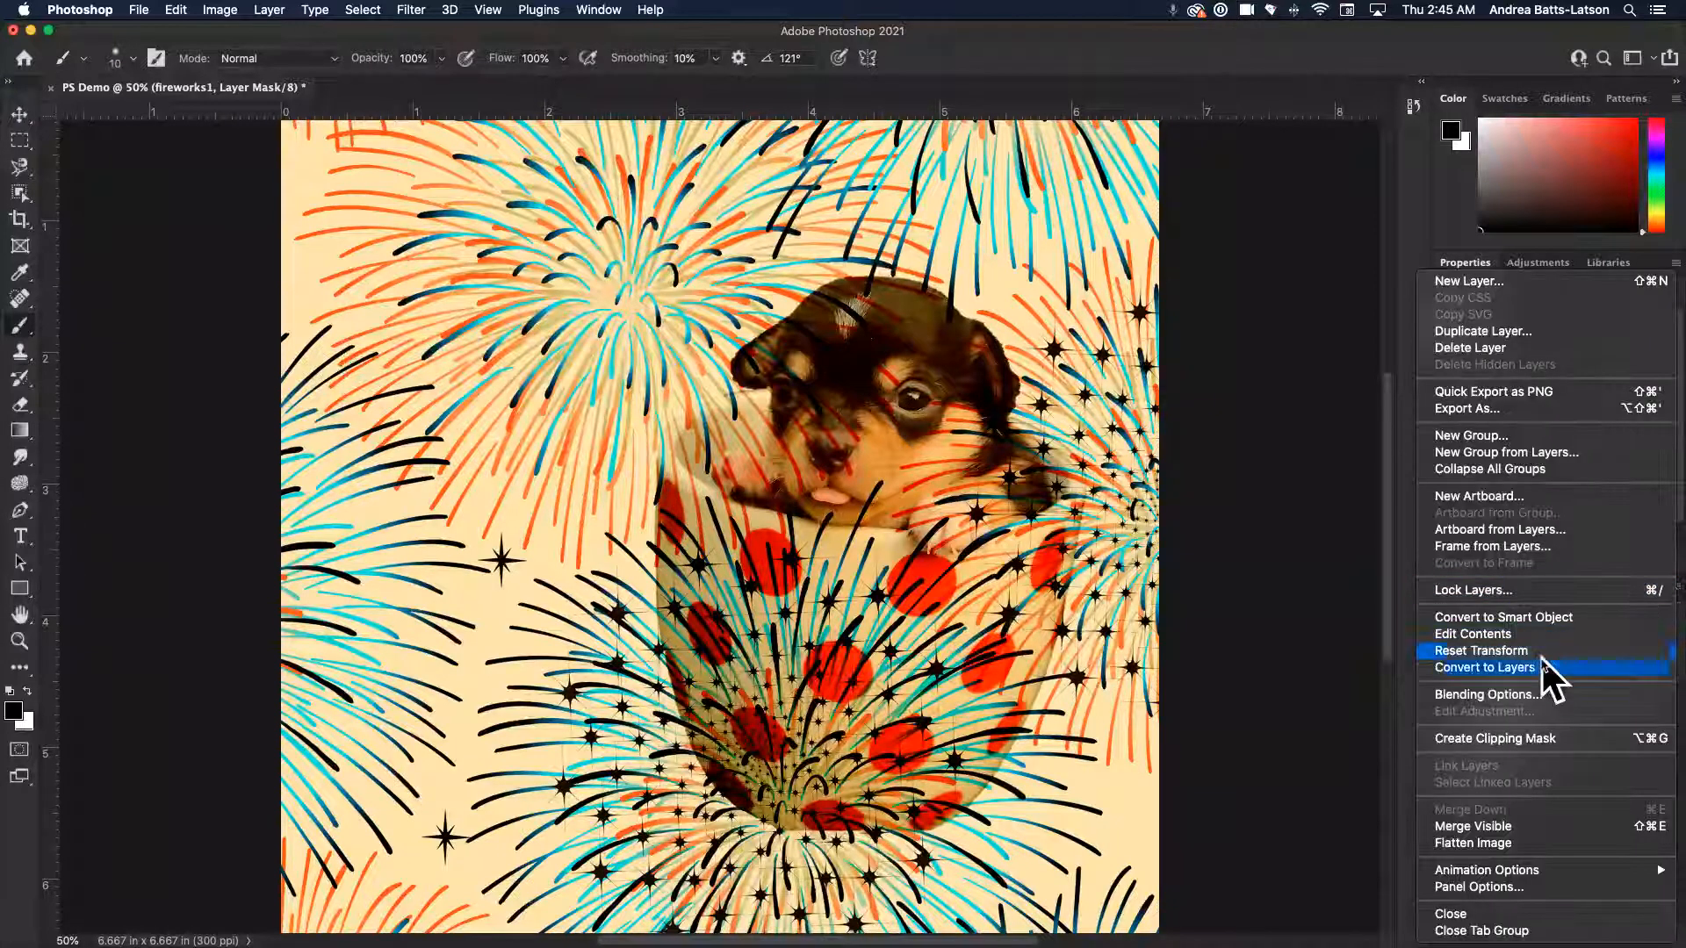
pyautogui.moveTo(1452, 869)
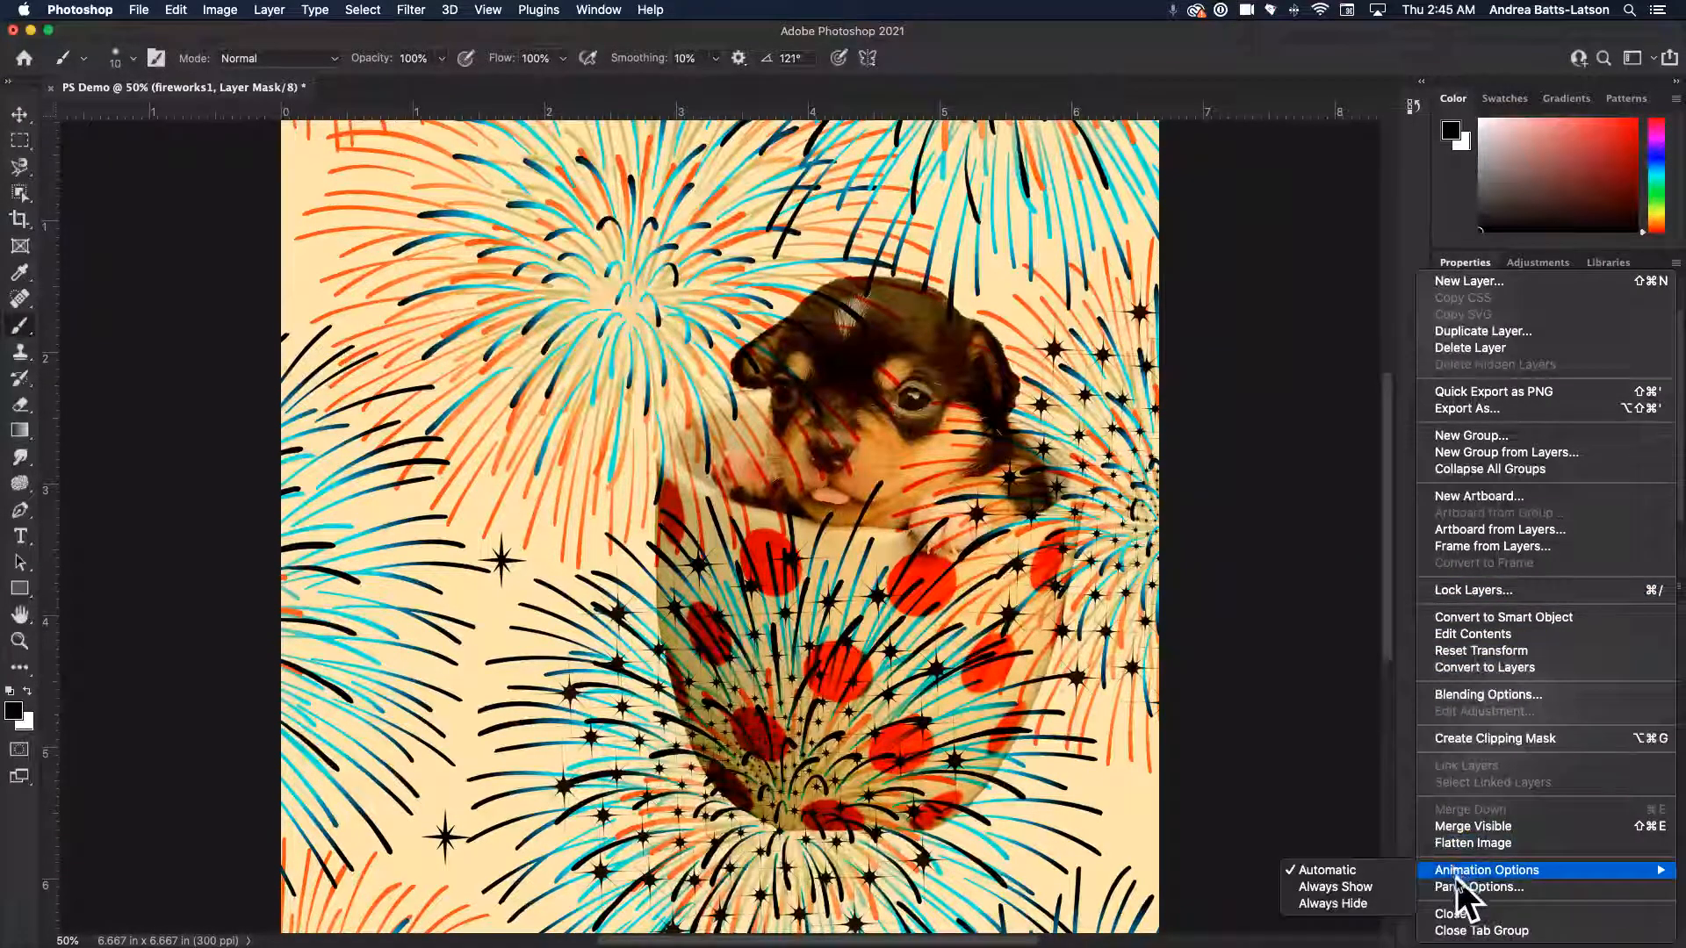
pyautogui.click(1458, 882)
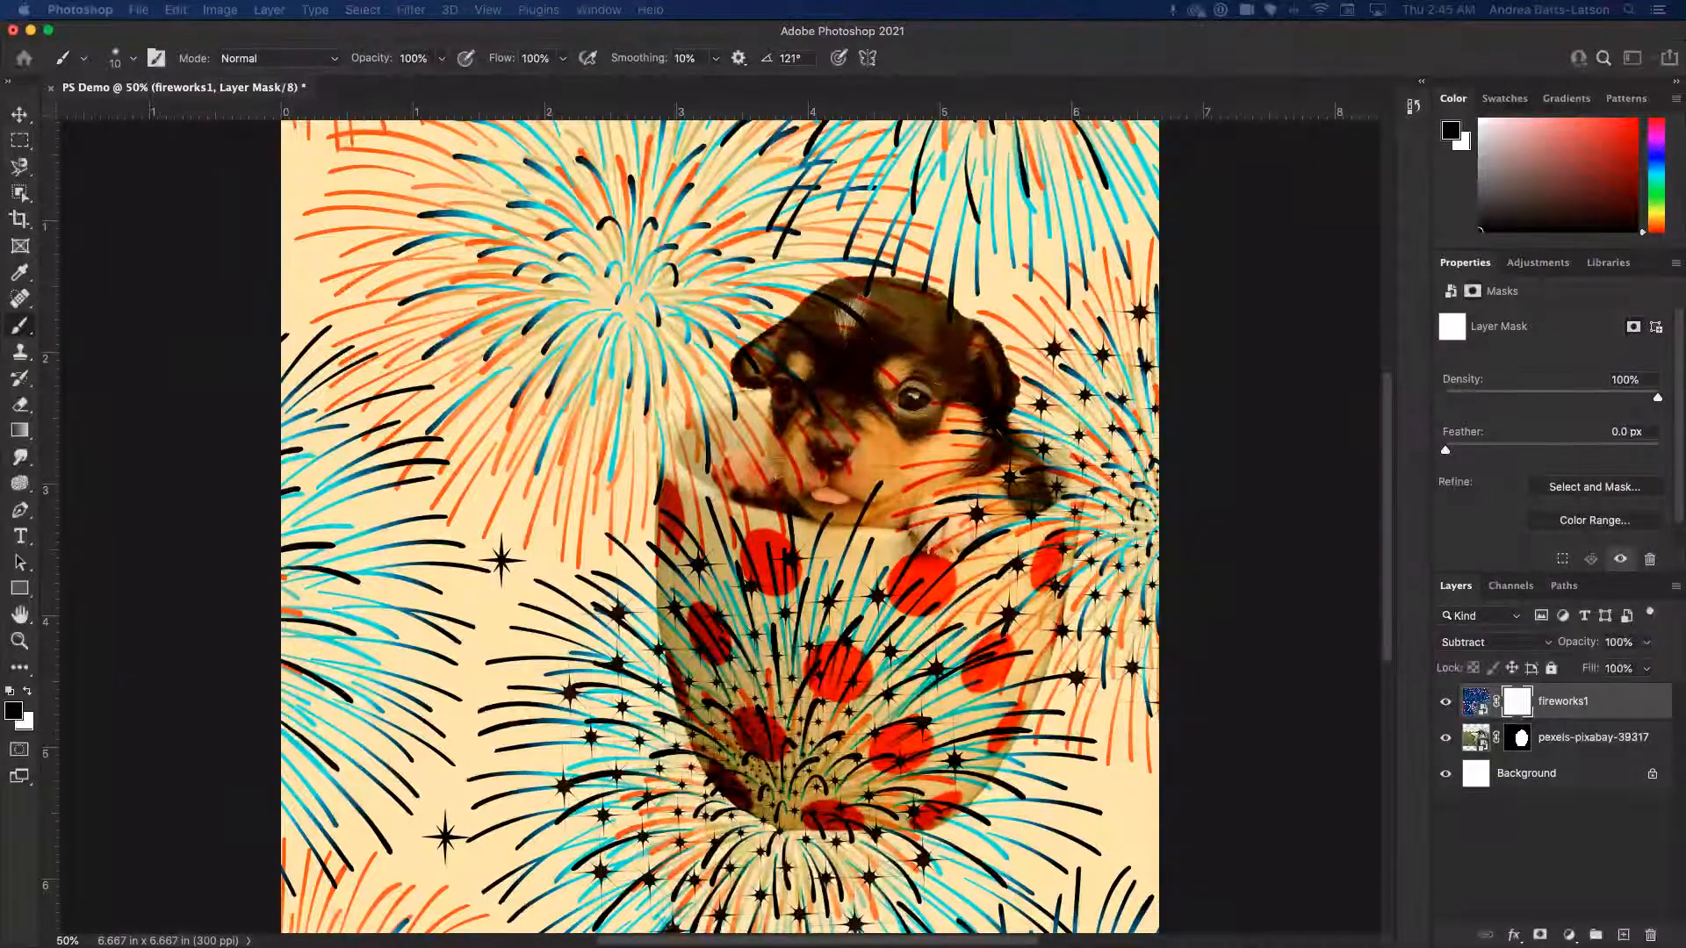
pyautogui.moveTo(496, 933); pyautogui.dragTo(348, 243)
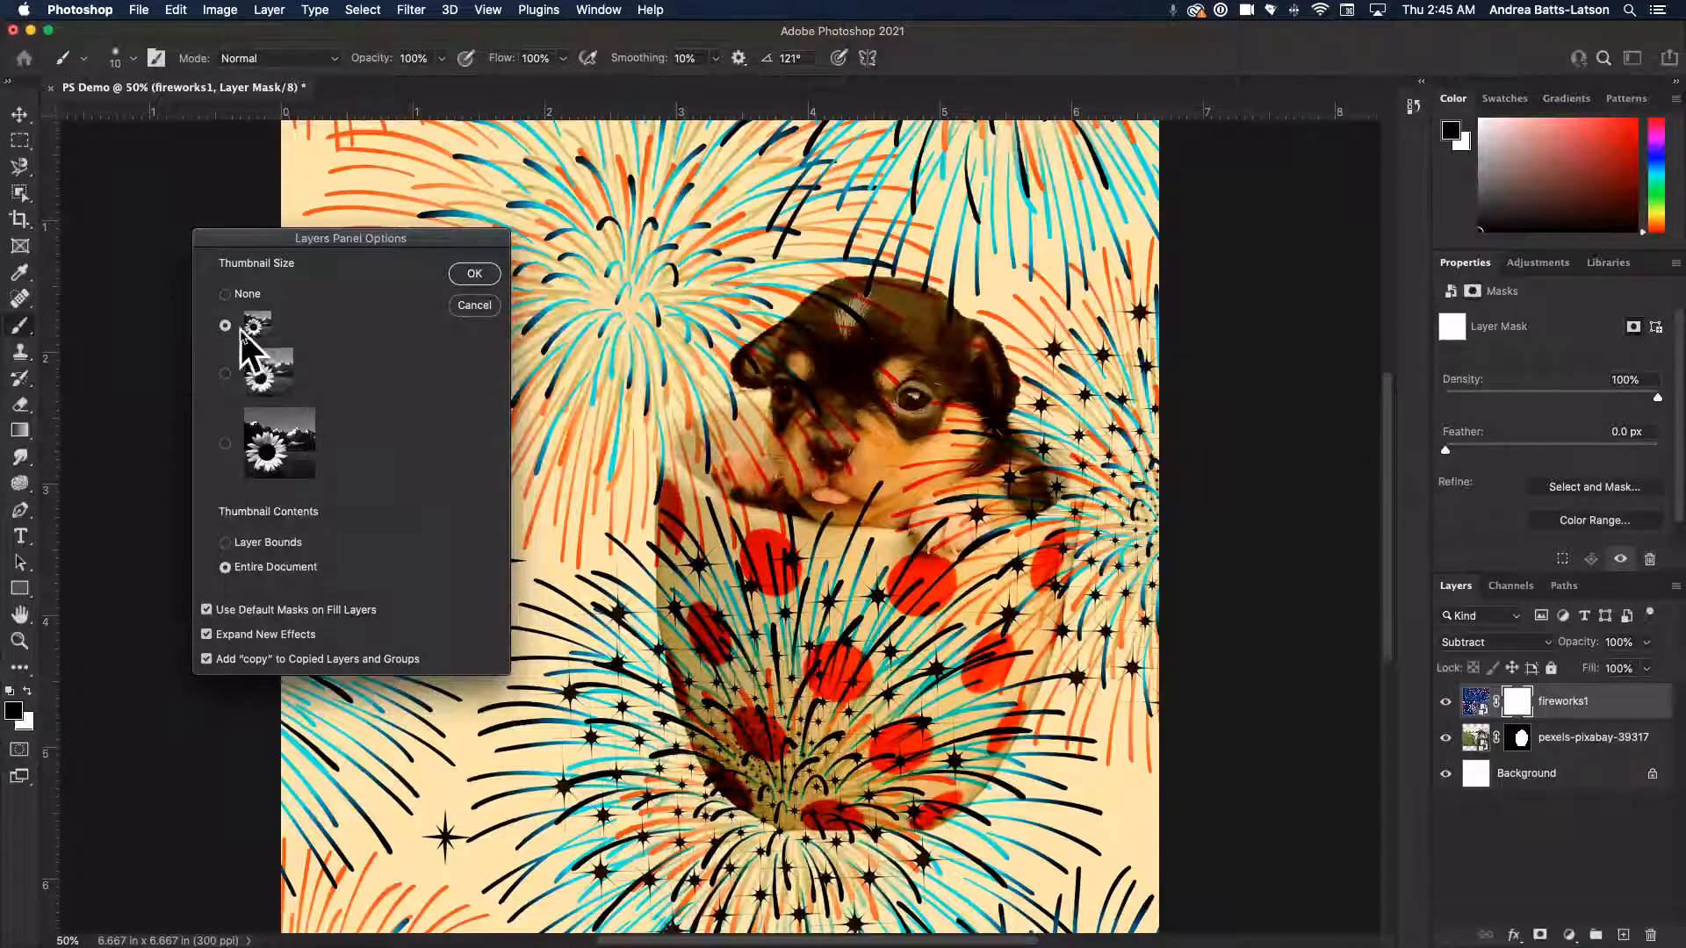
pyautogui.click(226, 373)
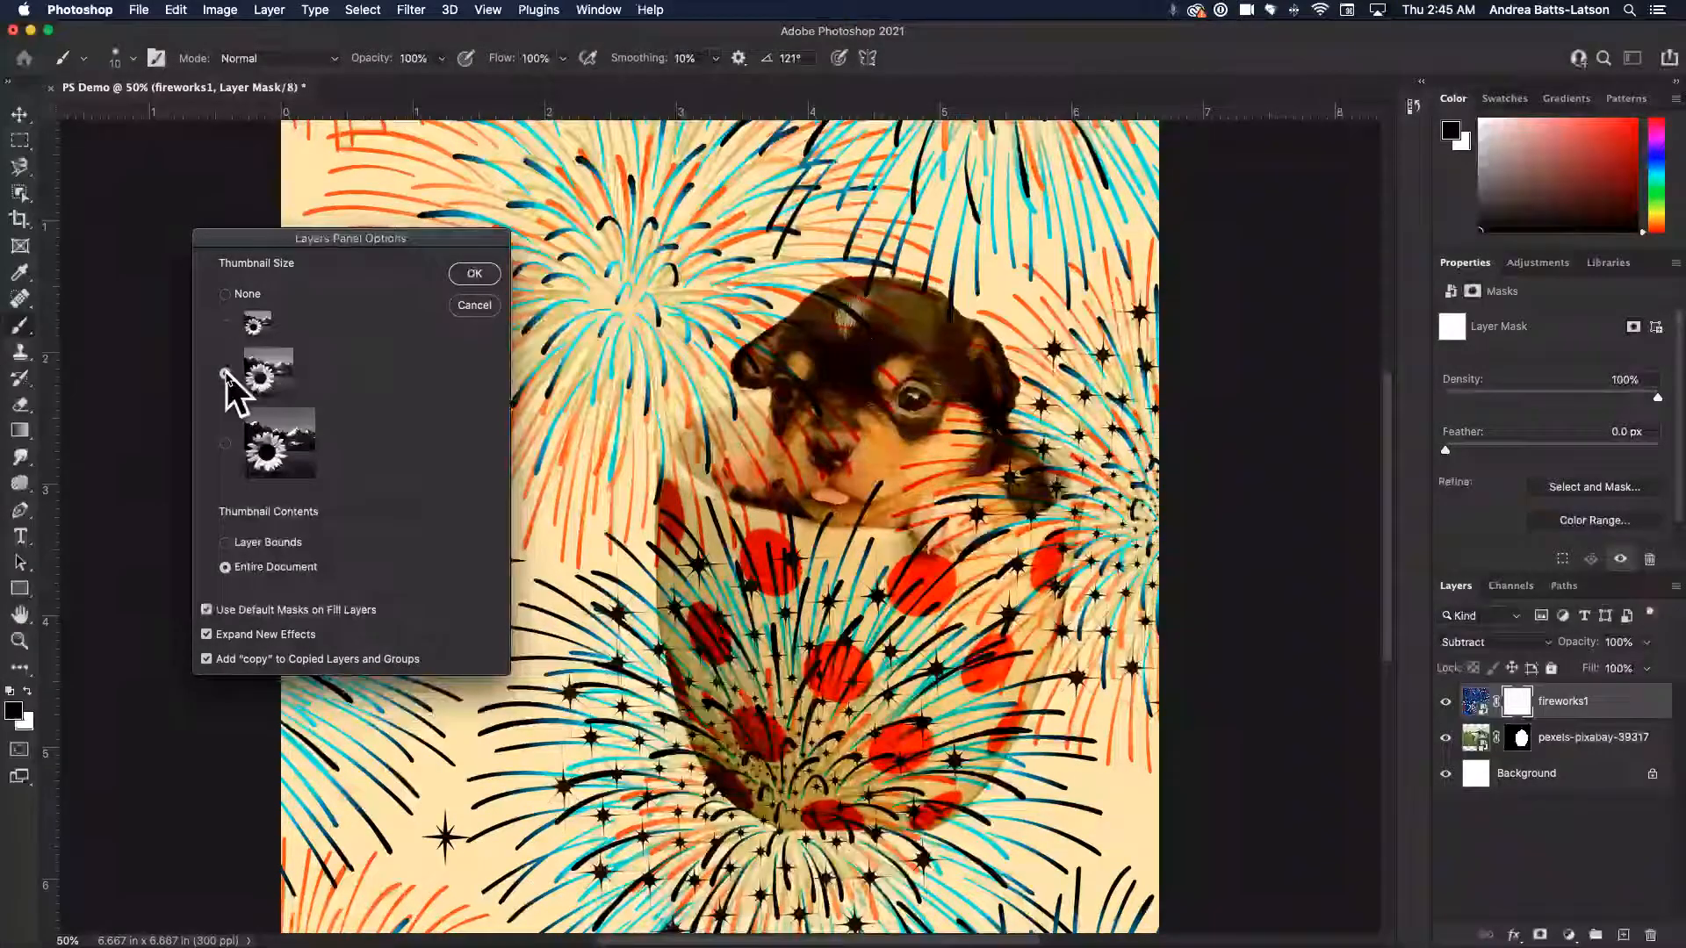
pyautogui.click(224, 444)
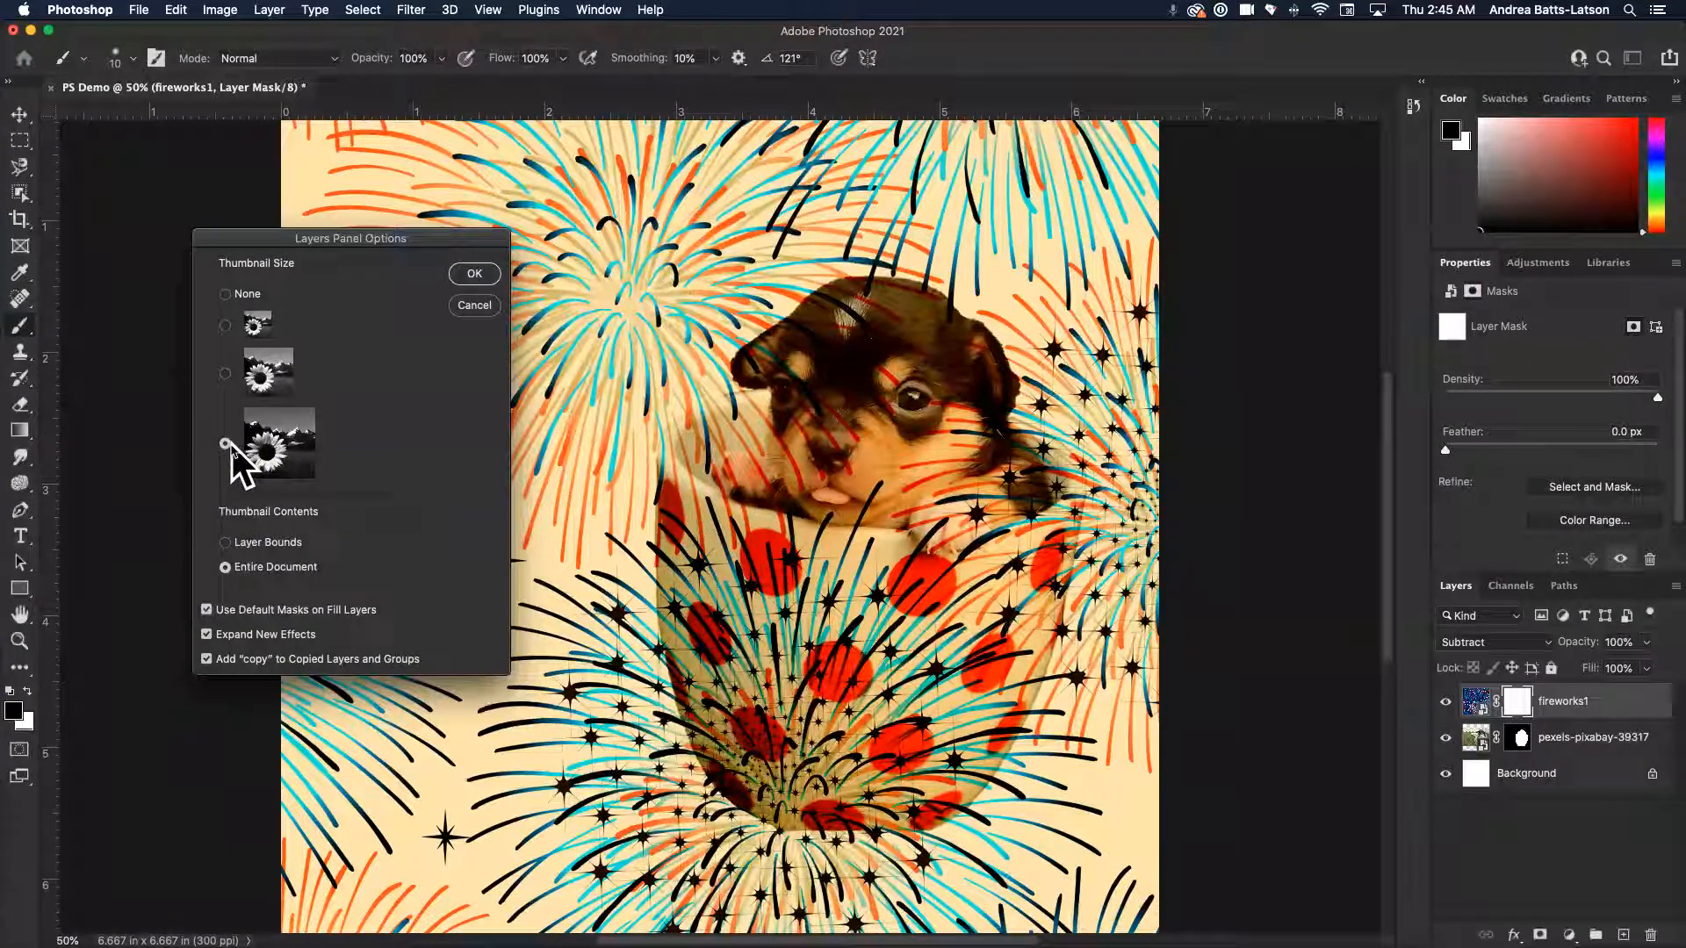
pyautogui.click(474, 274)
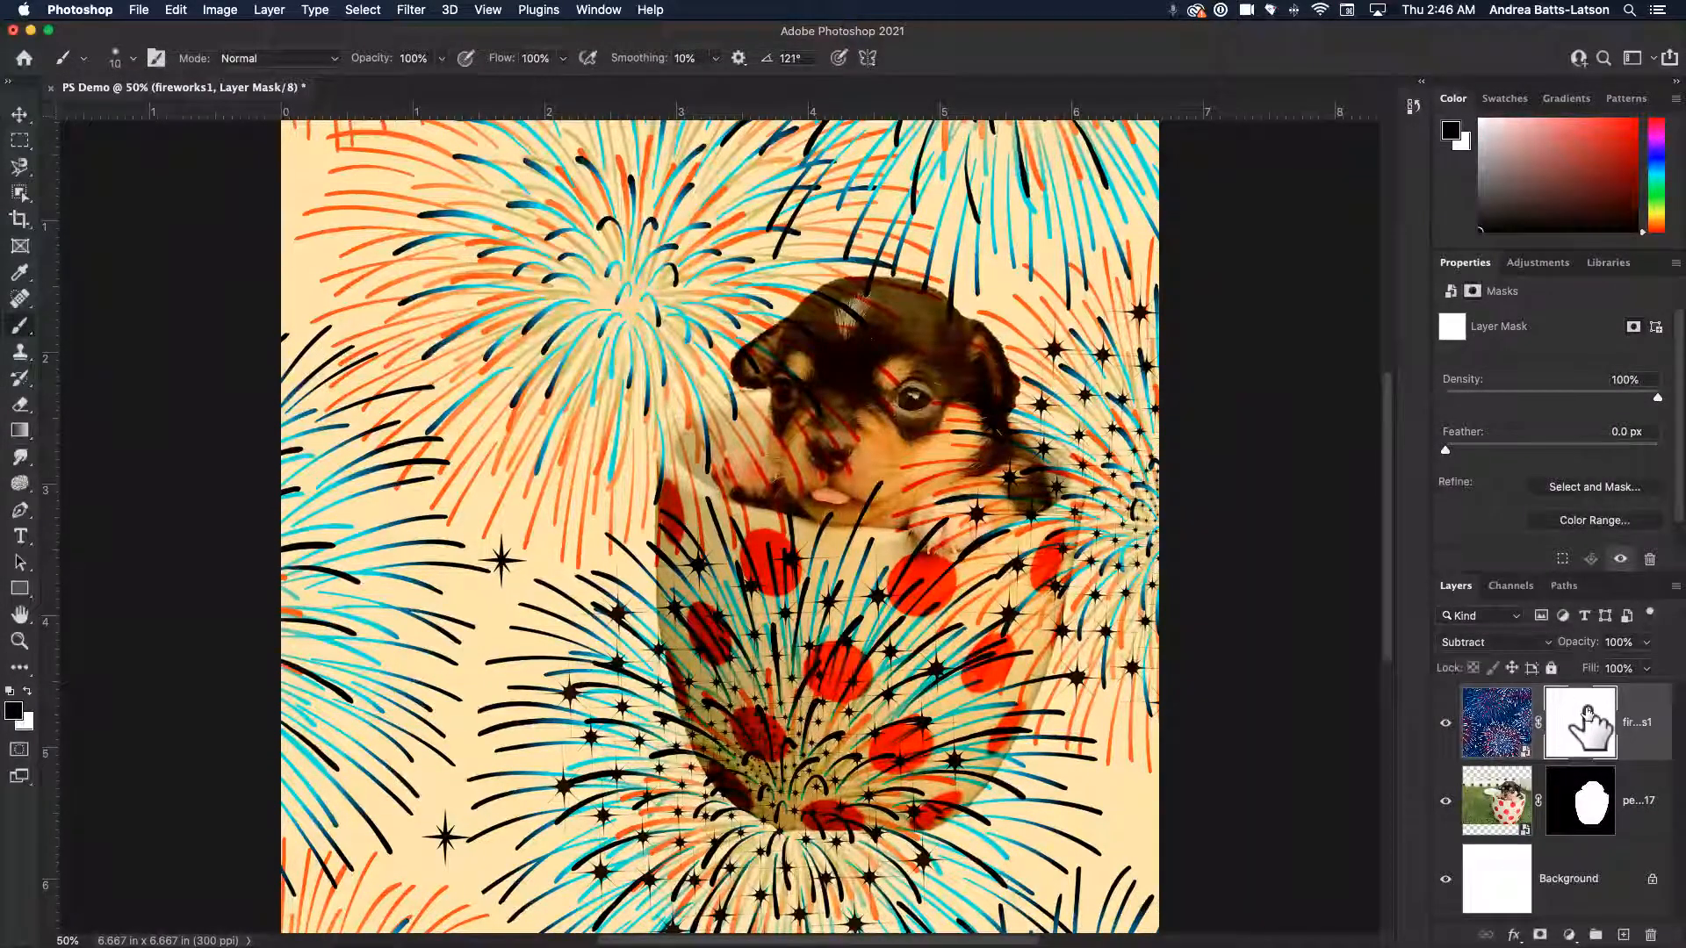
# Enlarge the brush to 35 px, try a black stroke on the fireworks1 layer mask over the puppy's face, and undo it.
pyautogui.click(1503, 721)
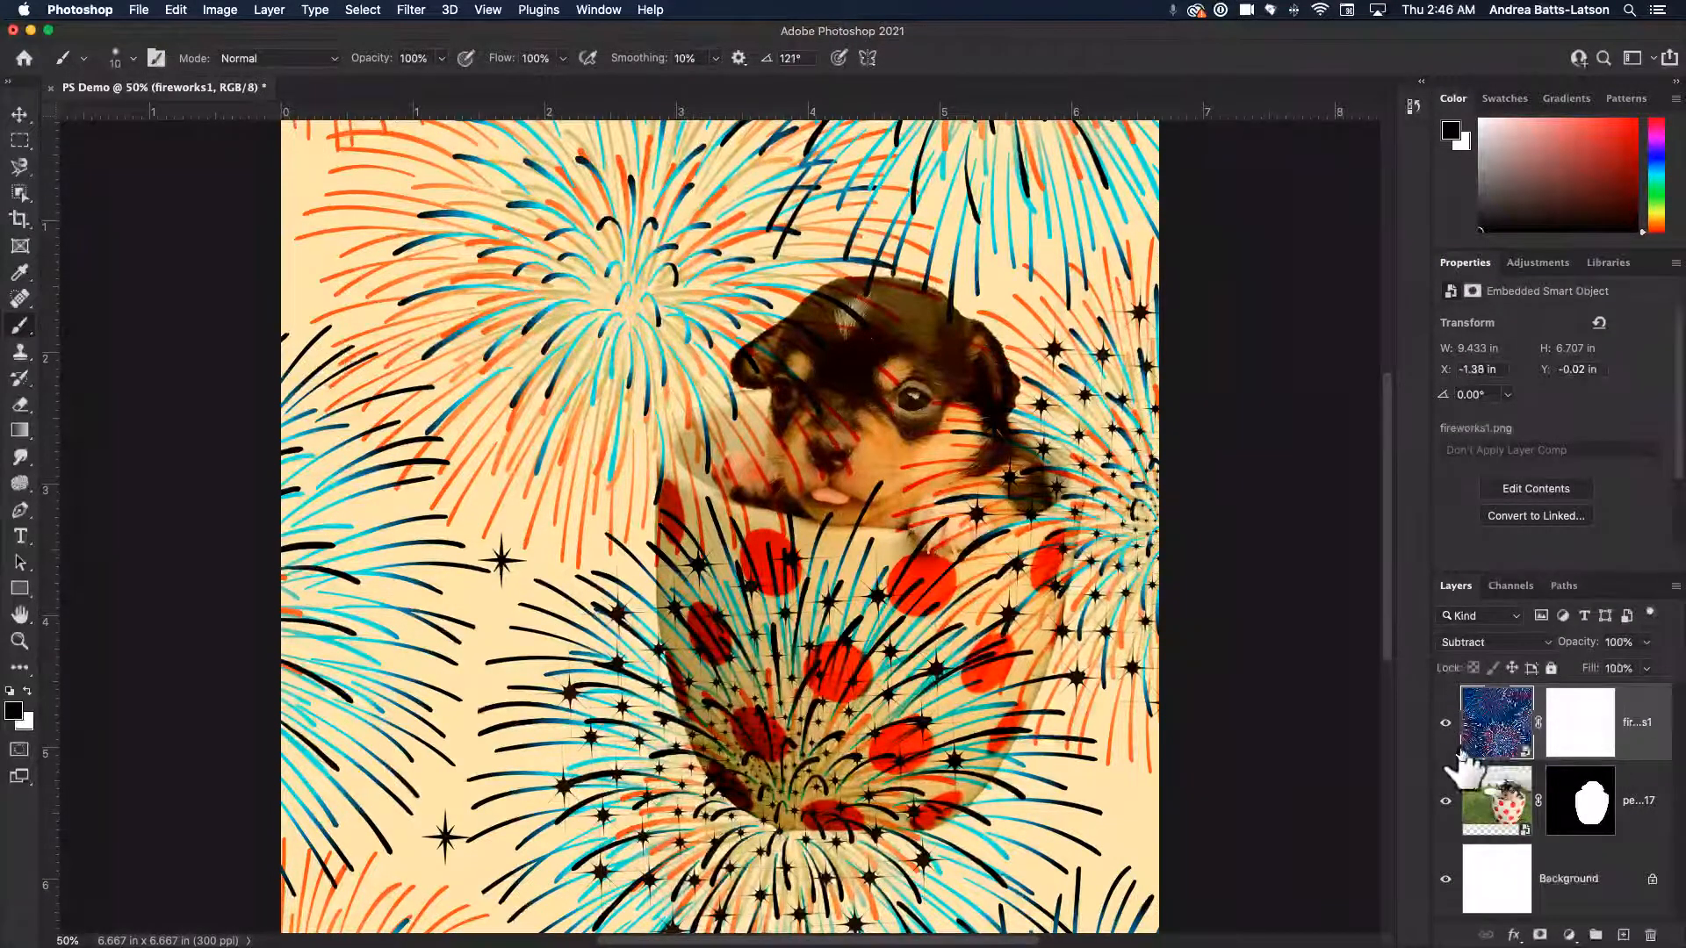
pyautogui.click(1581, 710)
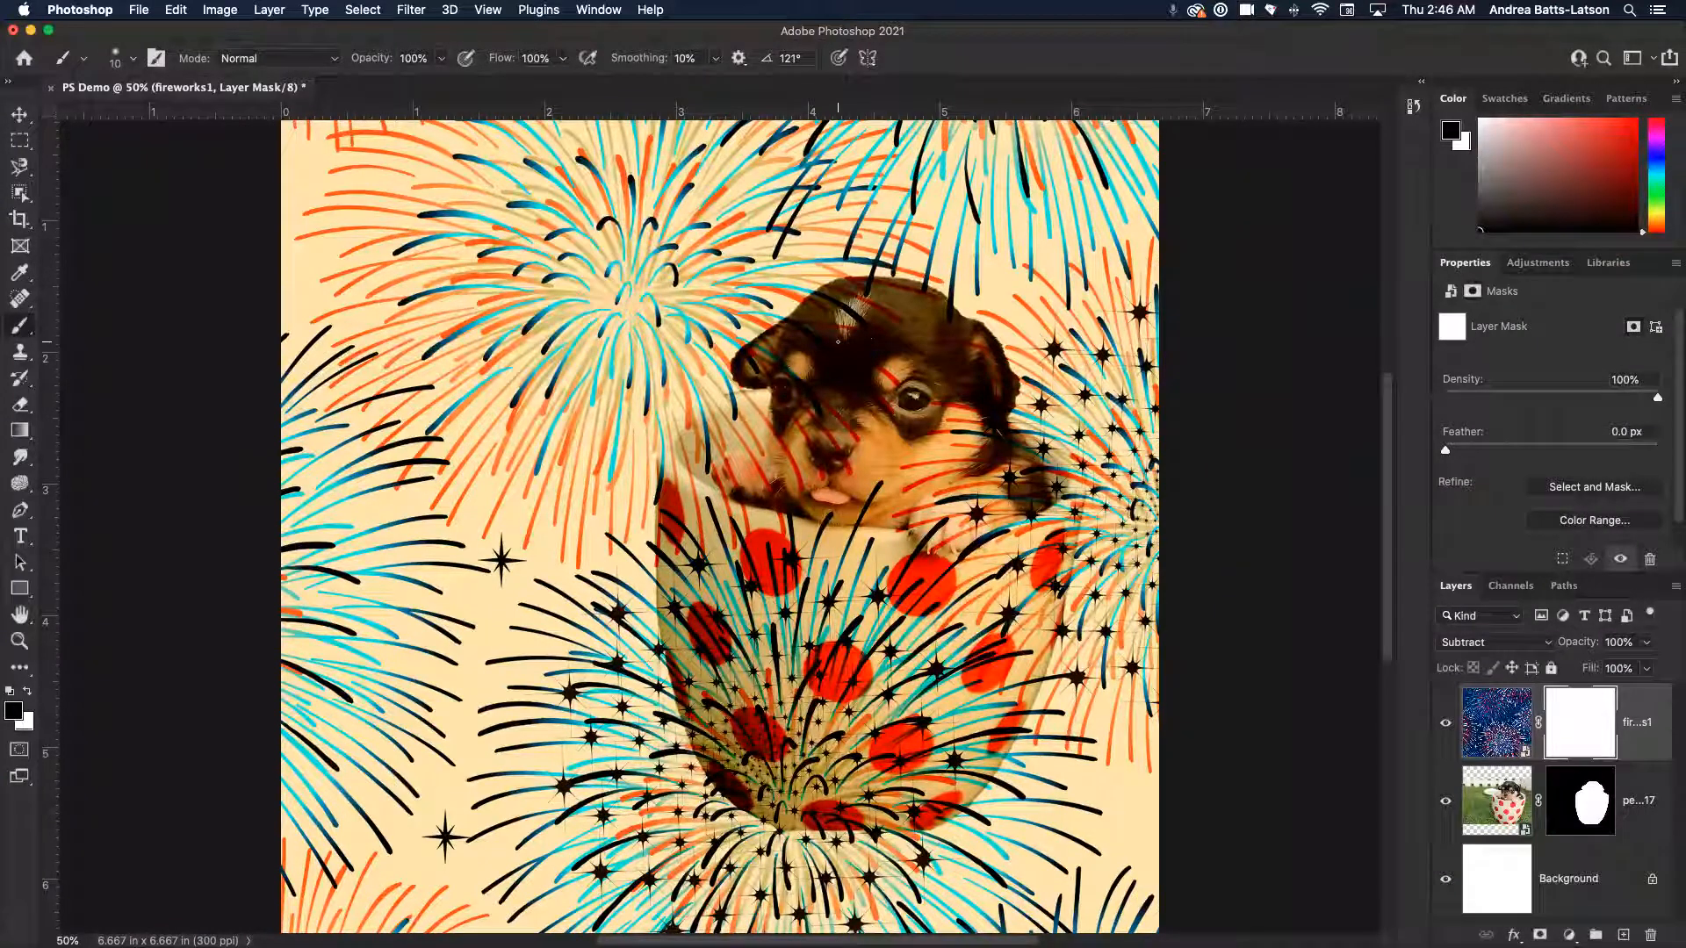
pyautogui.press(']')
pyautogui.press(']')
pyautogui.moveTo(877, 327)
pyautogui.mouseDown()
pyautogui.moveTo(820, 333)
pyautogui.moveTo(880, 301)
pyautogui.moveTo(819, 323)
pyautogui.moveTo(865, 291)
pyautogui.moveTo(848, 290)
pyautogui.moveTo(812, 317)
pyautogui.moveTo(868, 294)
pyautogui.moveTo(925, 305)
pyautogui.moveTo(862, 290)
pyautogui.moveTo(929, 312)
pyautogui.moveTo(850, 310)
pyautogui.moveTo(922, 342)
pyautogui.moveTo(839, 335)
pyautogui.moveTo(908, 362)
pyautogui.moveTo(844, 356)
pyautogui.moveTo(921, 381)
pyautogui.moveTo(827, 373)
pyautogui.moveTo(896, 391)
pyautogui.moveTo(863, 409)
pyautogui.moveTo(821, 399)
pyautogui.moveTo(831, 440)
pyautogui.mouseUp()
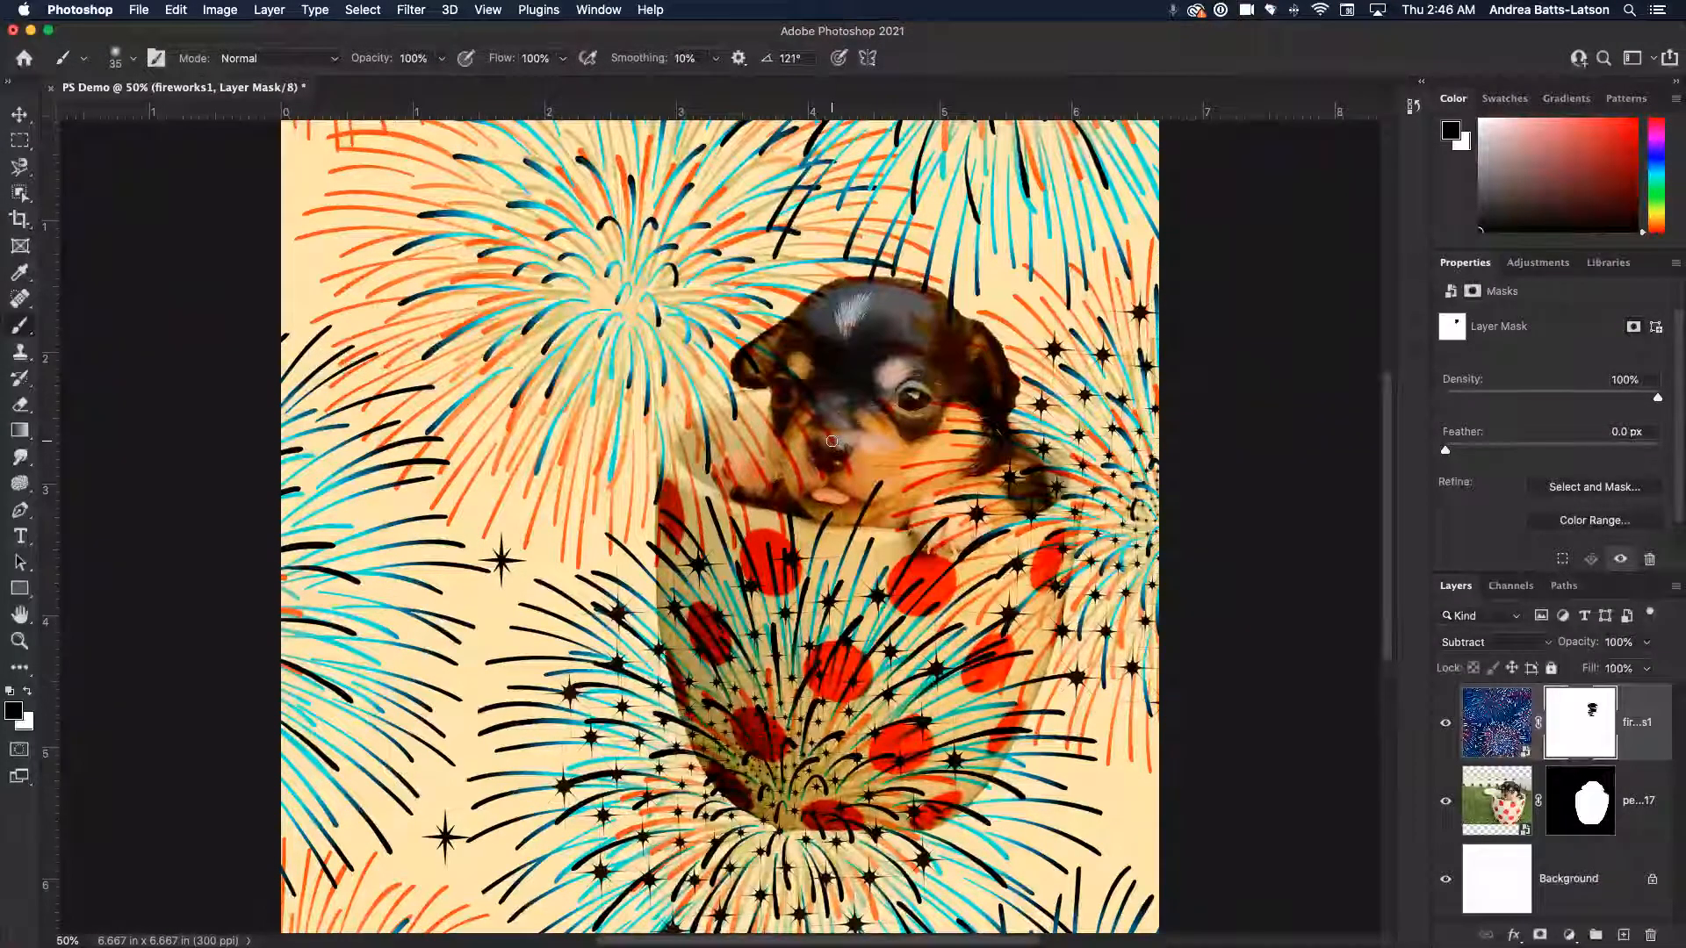
pyautogui.press('super+z')
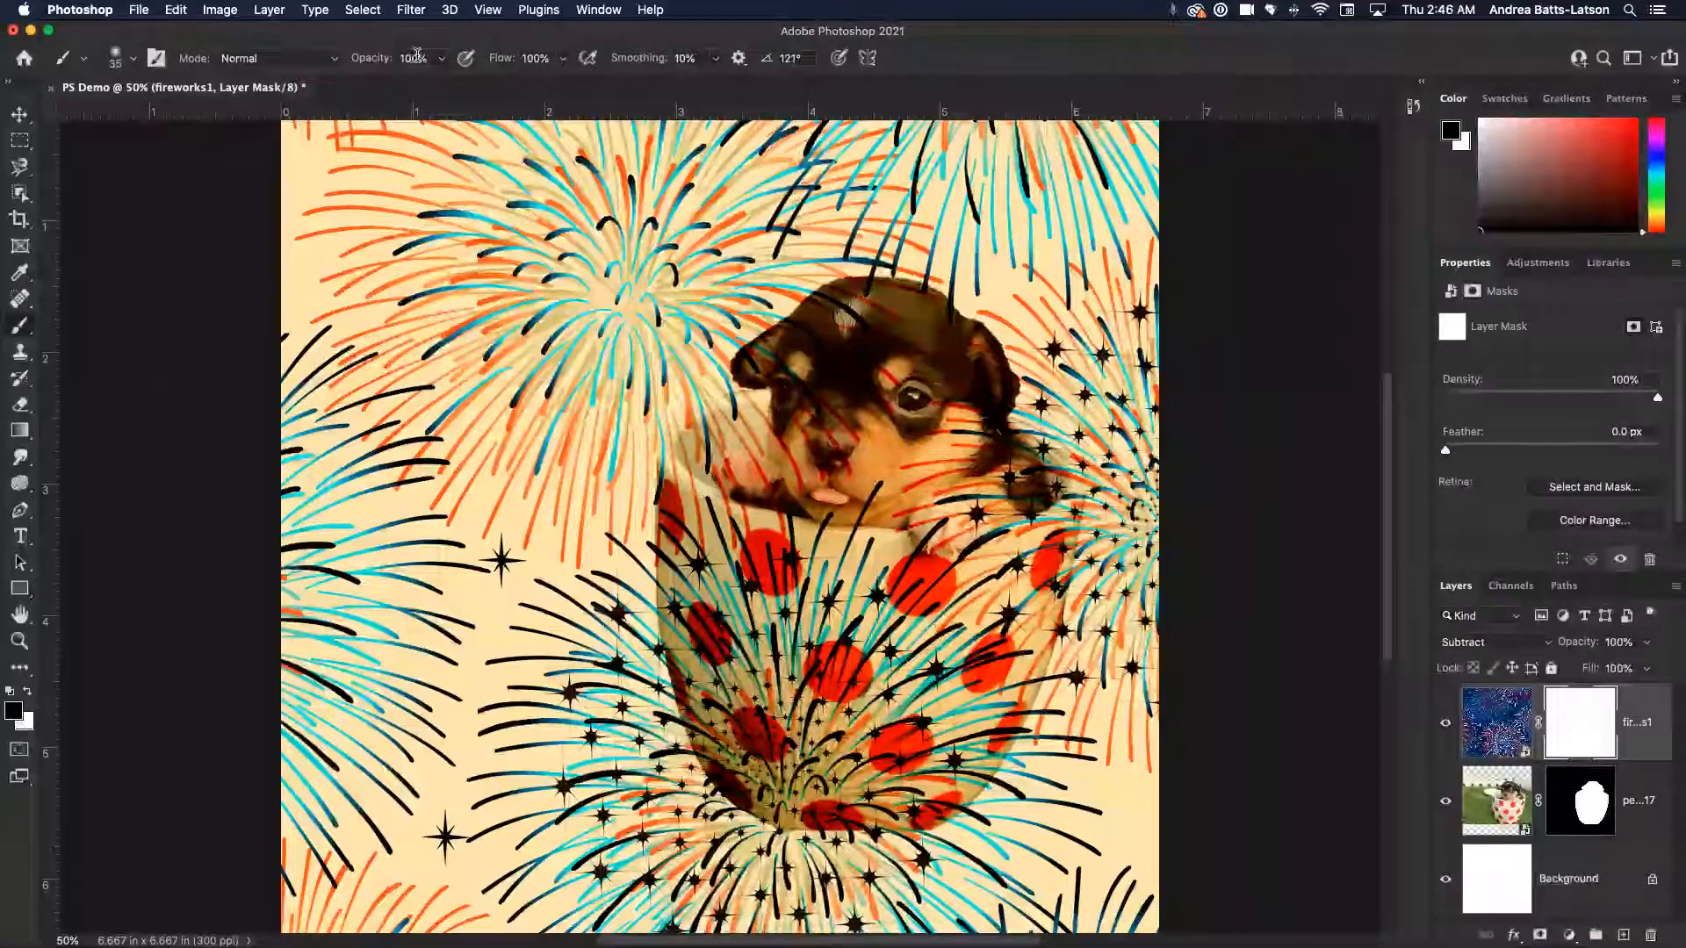
# Set both the brush flow and the brush opacity to 50%.
pyautogui.click(562, 58)
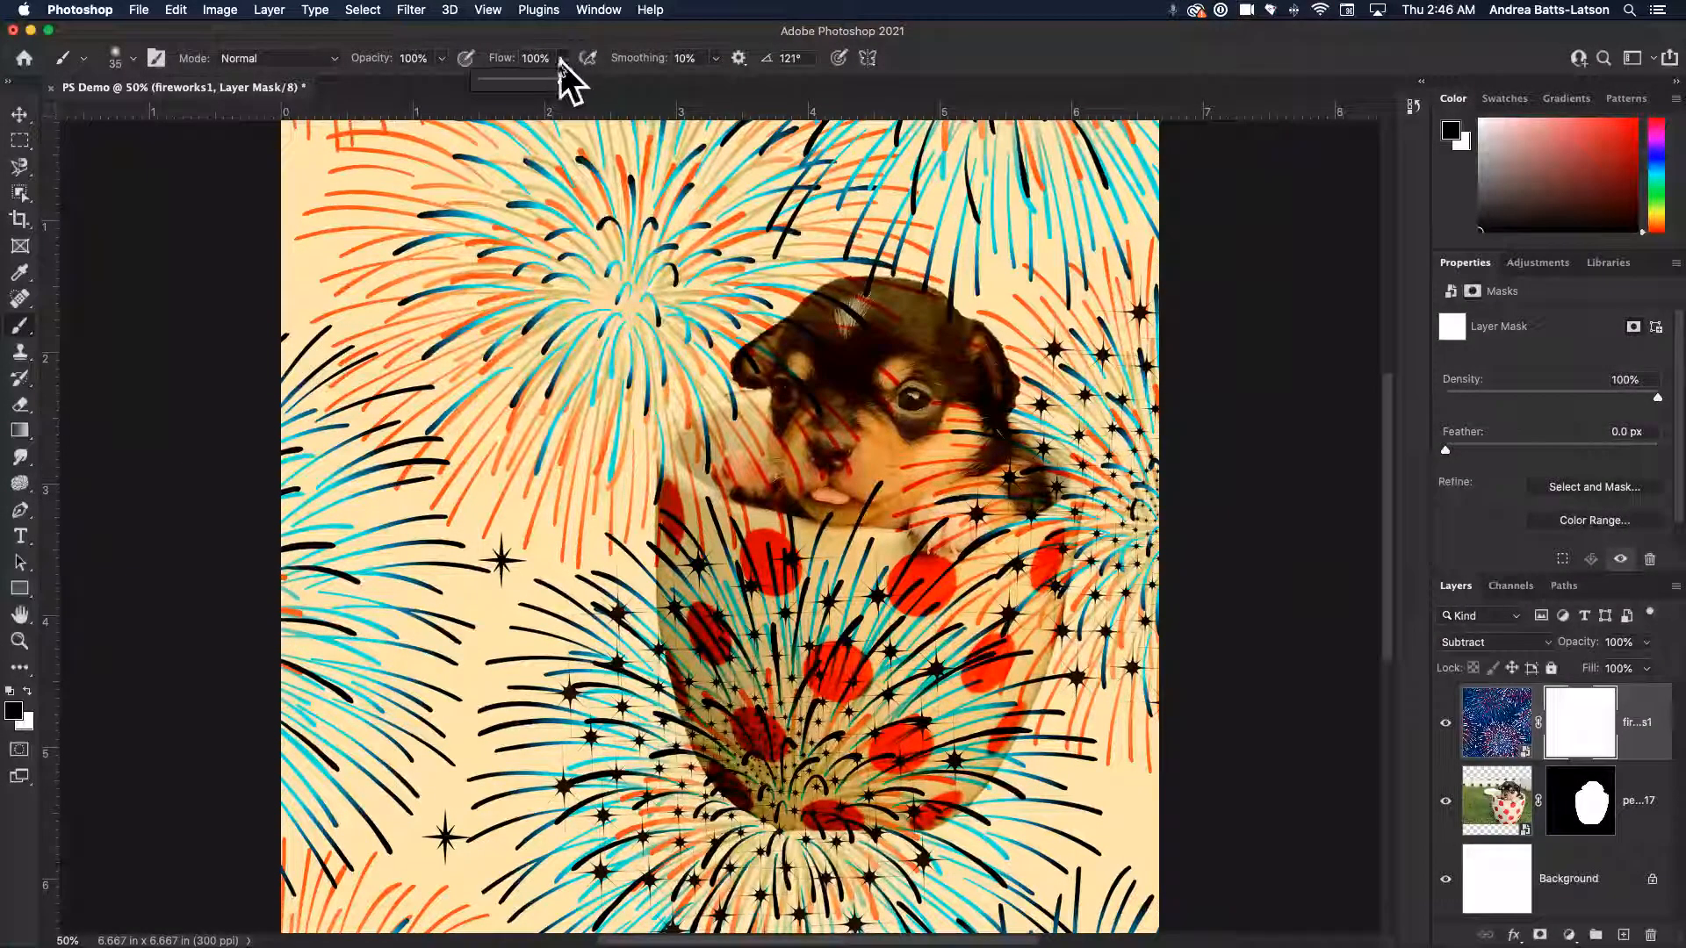
pyautogui.moveTo(561, 81); pyautogui.dragTo(531, 81)
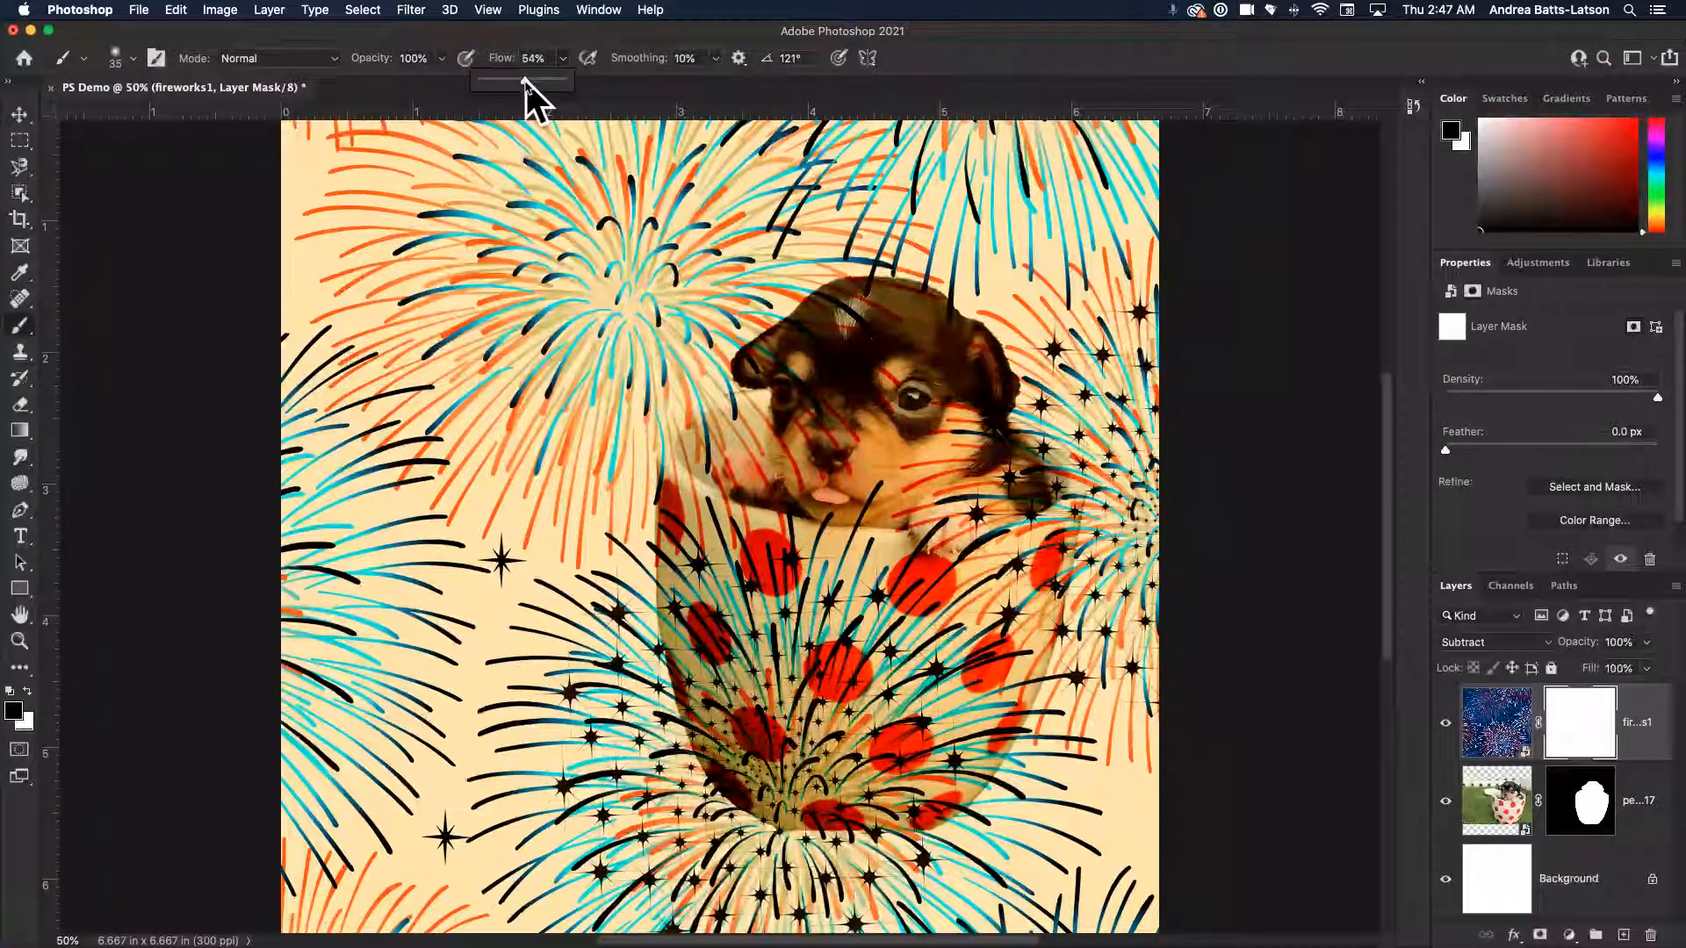
pyautogui.moveTo(524, 81); pyautogui.dragTo(520, 80)
pyautogui.click(441, 58)
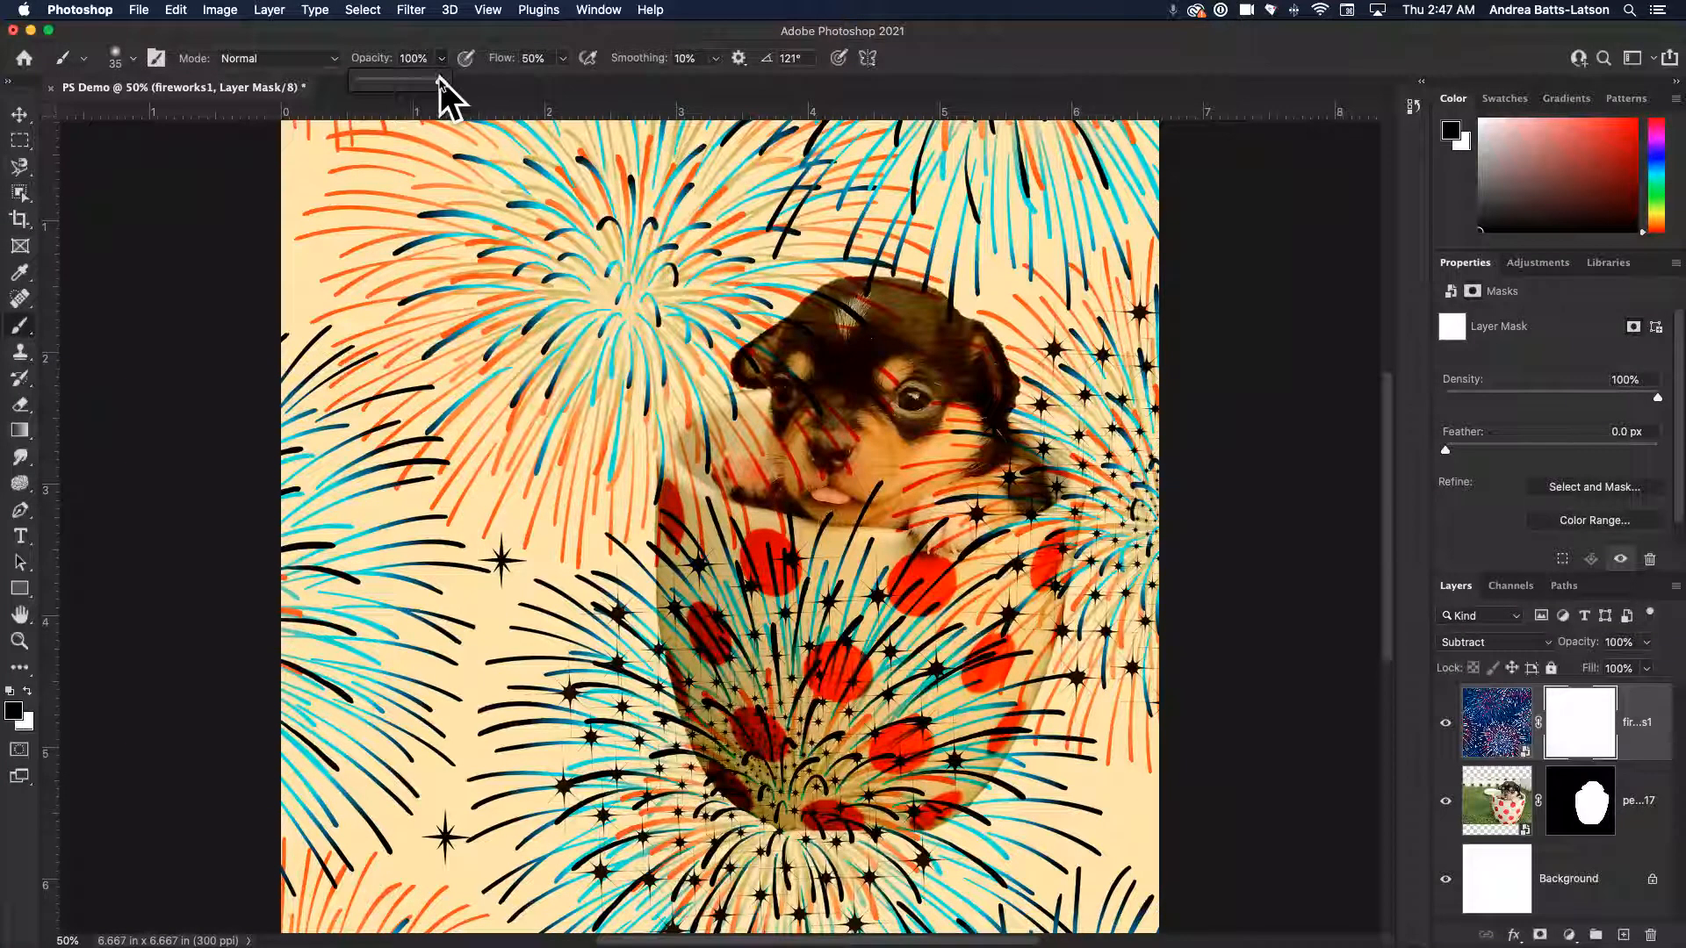
pyautogui.moveTo(413, 79); pyautogui.dragTo(401, 79)
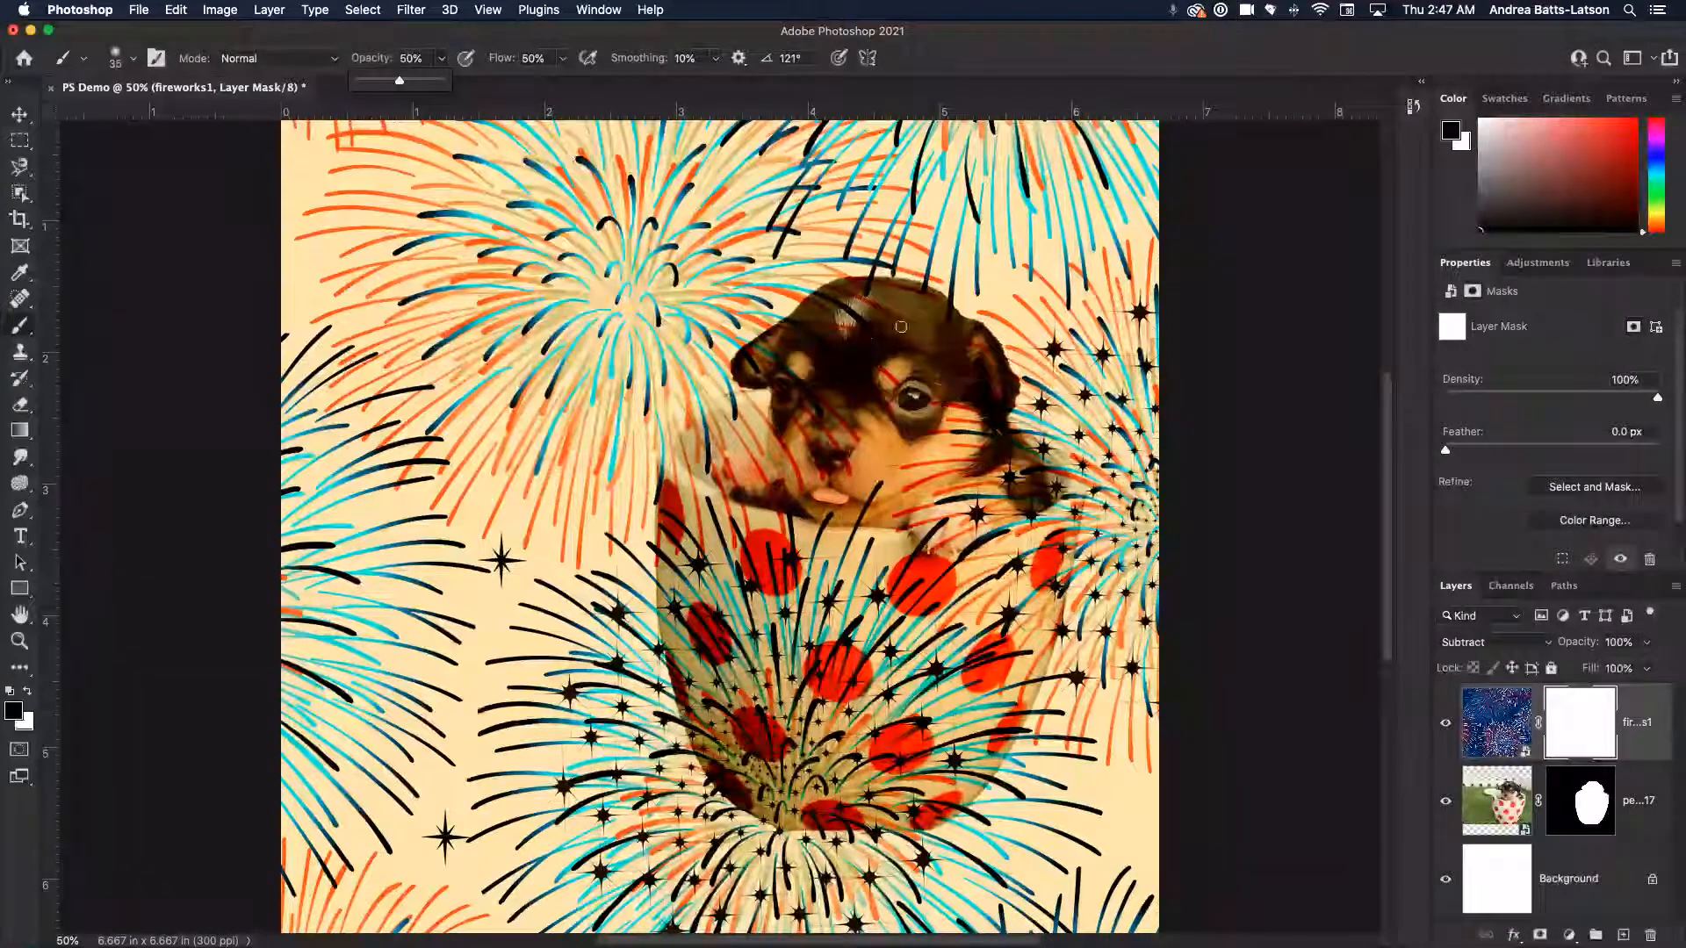
# Paint black at 50% opacity on the fireworks1 mask over the puppy's forehead, eyes and nose to fade the fireworks there.
pyautogui.scroll(5, 884, 336)
pyautogui.scroll(-5, 884, 336)
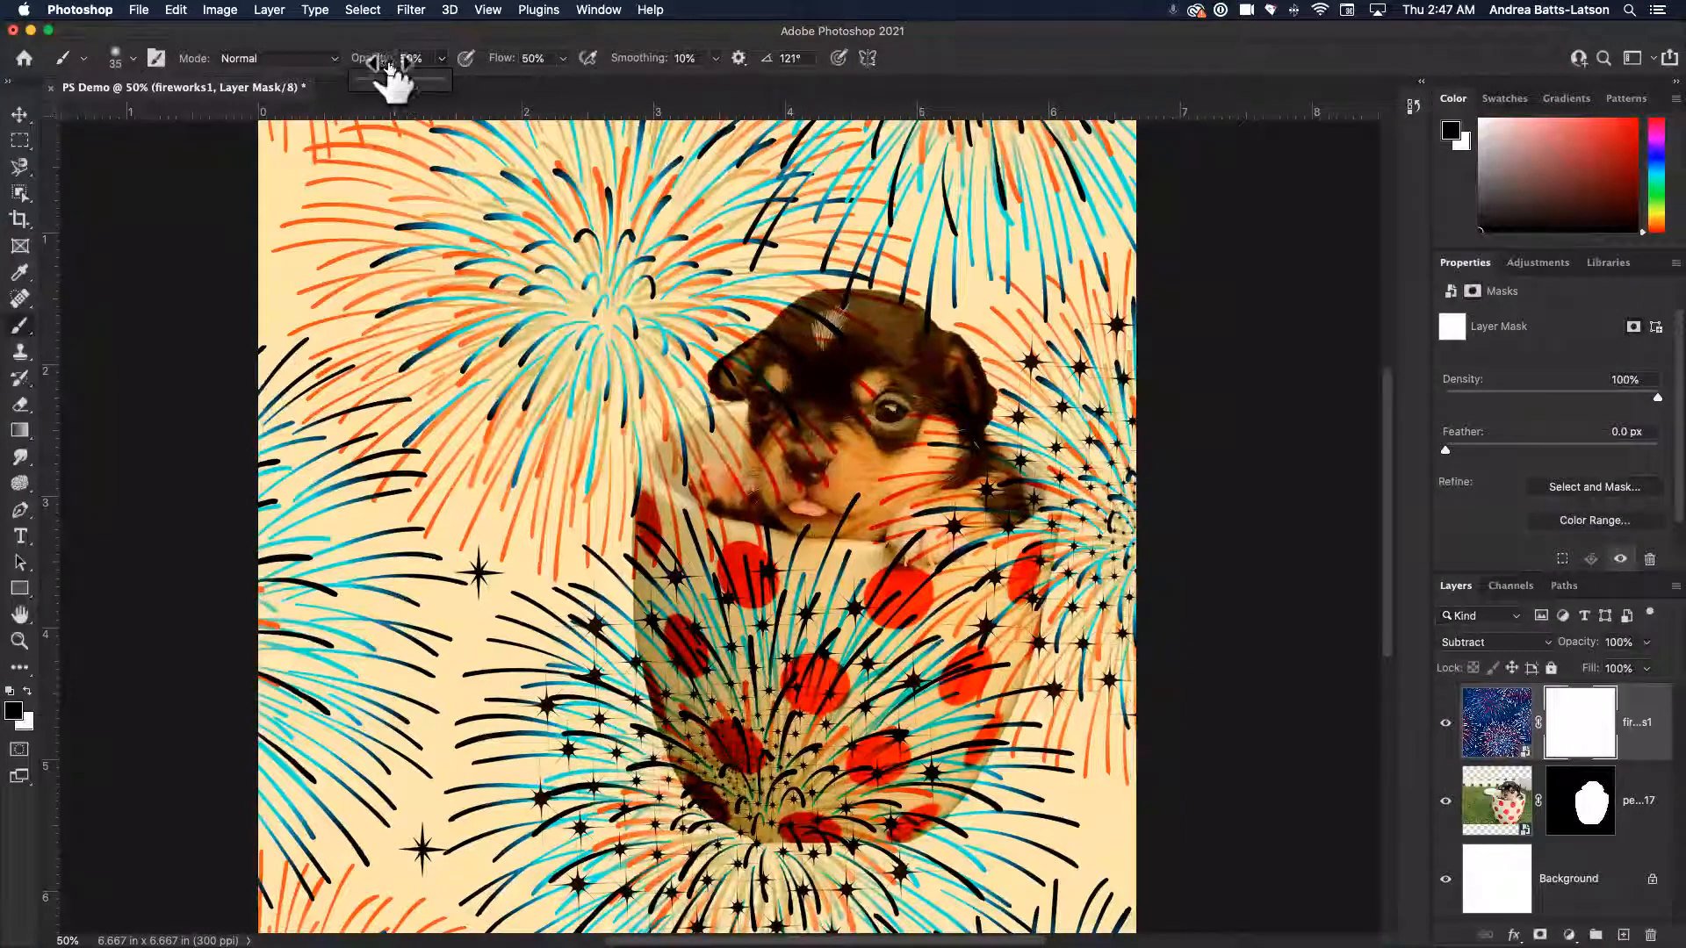
pyautogui.click(856, 381)
pyautogui.moveTo(857, 382)
pyautogui.mouseDown()
pyautogui.moveTo(873, 399)
pyautogui.moveTo(841, 366)
pyautogui.moveTo(866, 386)
pyautogui.mouseUp()
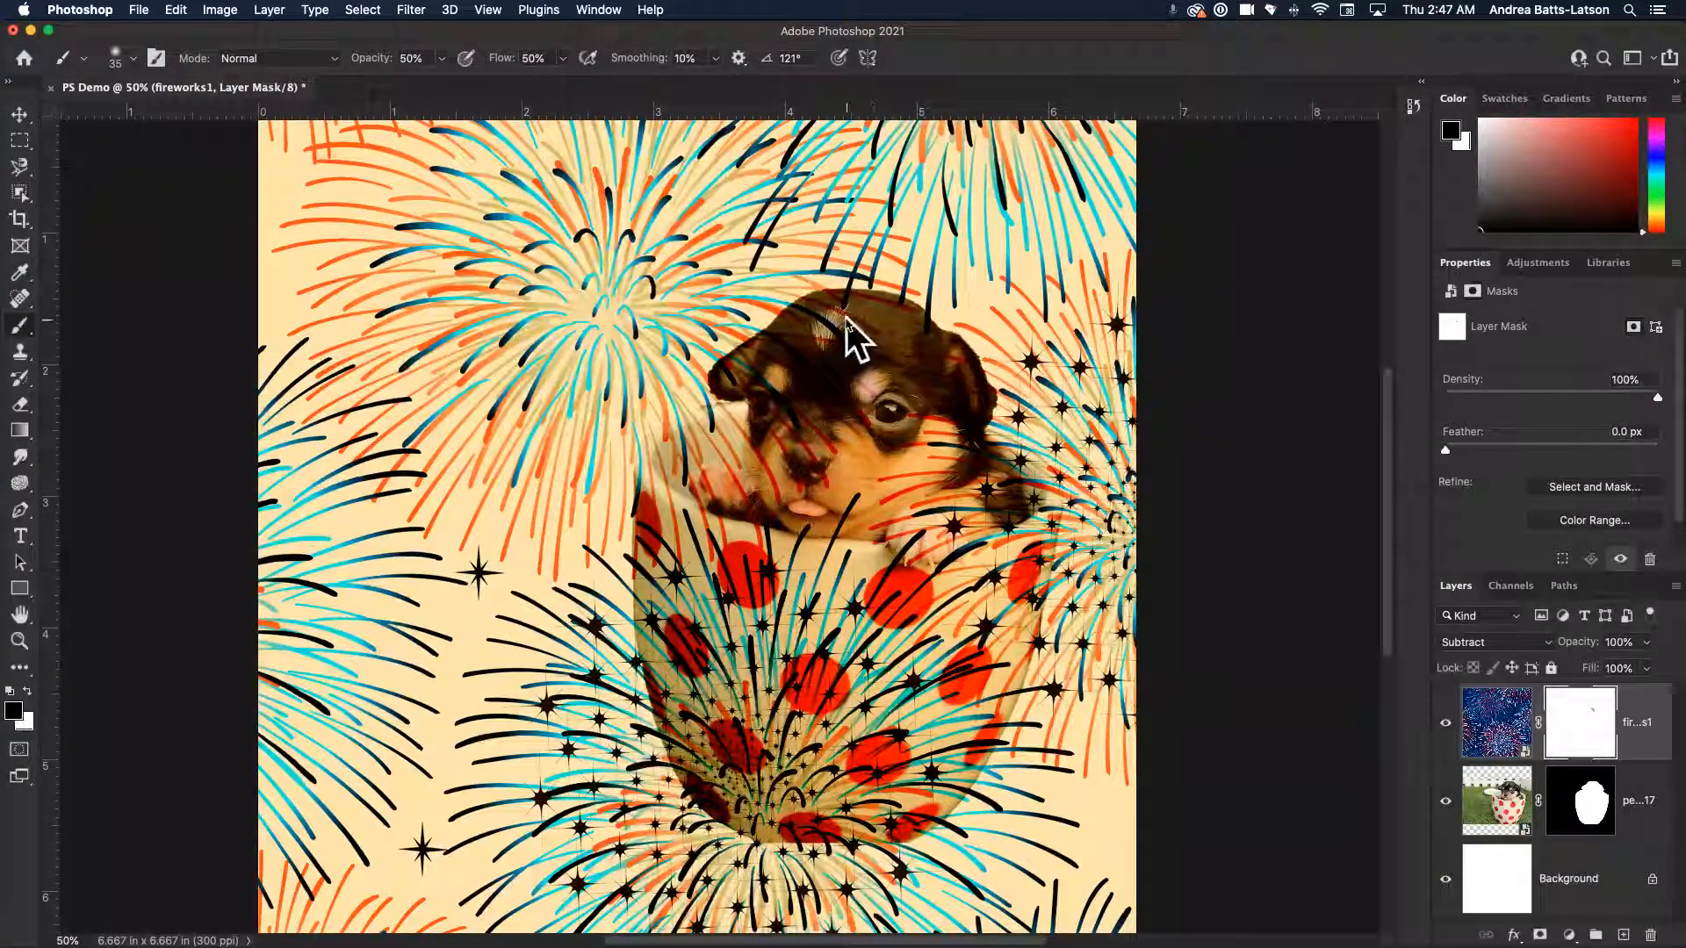
pyautogui.moveTo(860, 323)
pyautogui.mouseDown()
pyautogui.moveTo(825, 314)
pyautogui.moveTo(887, 328)
pyautogui.moveTo(832, 318)
pyautogui.moveTo(807, 361)
pyautogui.moveTo(856, 324)
pyautogui.moveTo(807, 330)
pyautogui.moveTo(788, 356)
pyautogui.moveTo(830, 307)
pyautogui.moveTo(777, 357)
pyautogui.mouseUp()
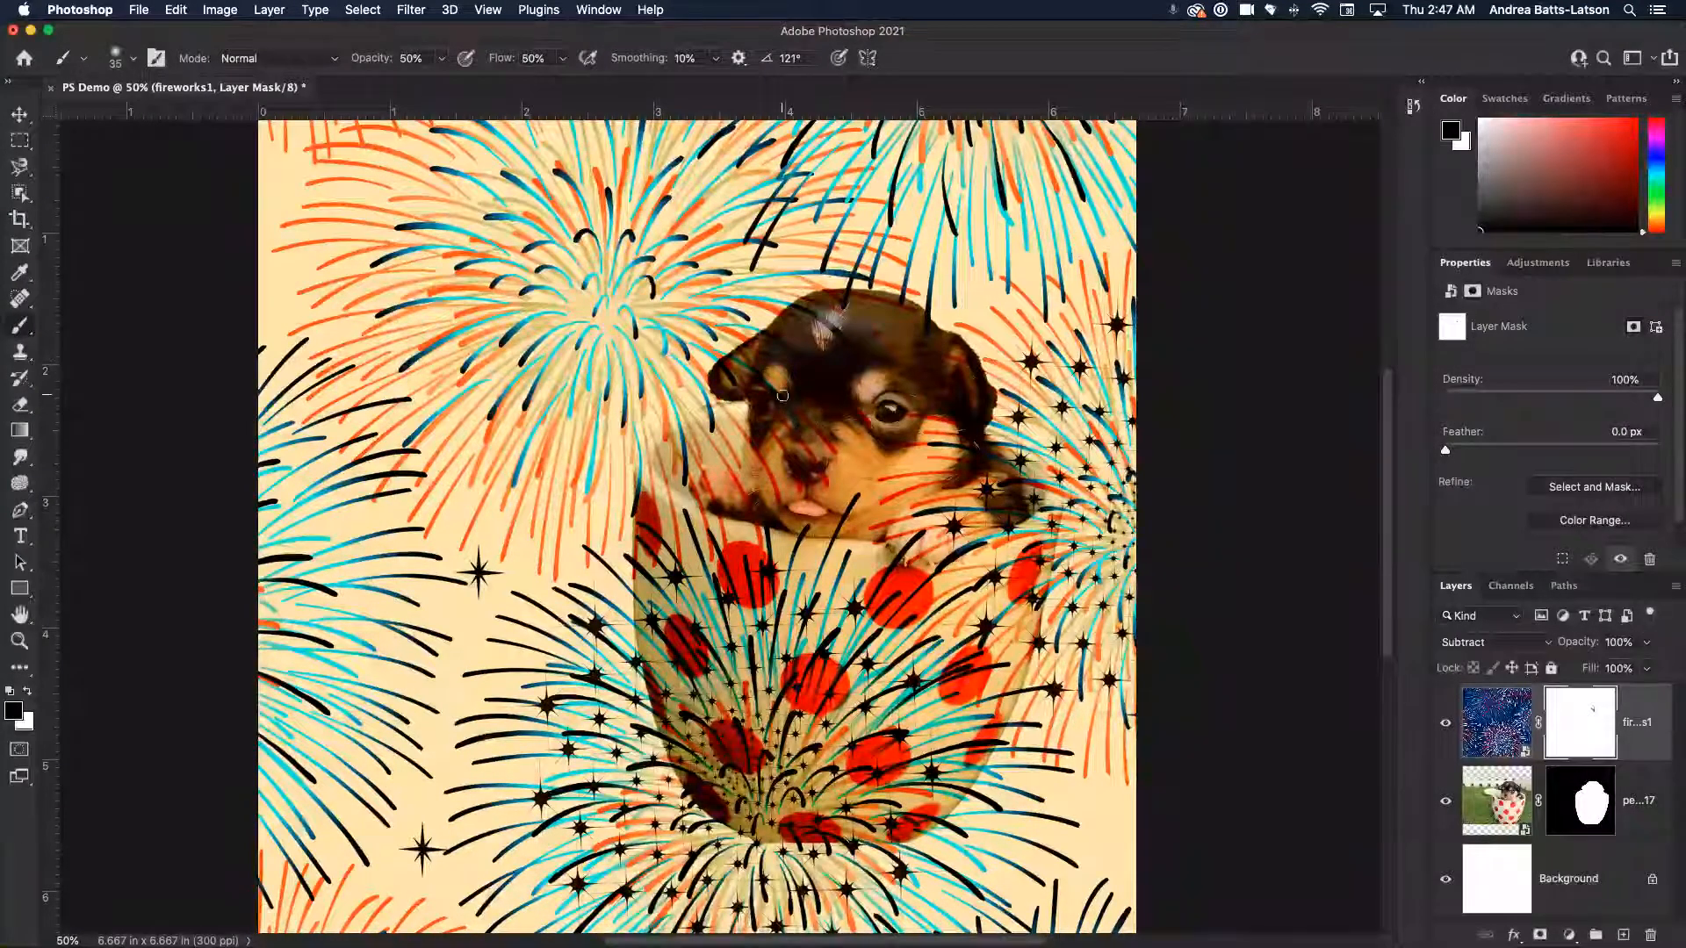
pyautogui.moveTo(815, 454)
pyautogui.mouseDown()
pyautogui.moveTo(828, 474)
pyautogui.moveTo(791, 414)
pyautogui.mouseUp()
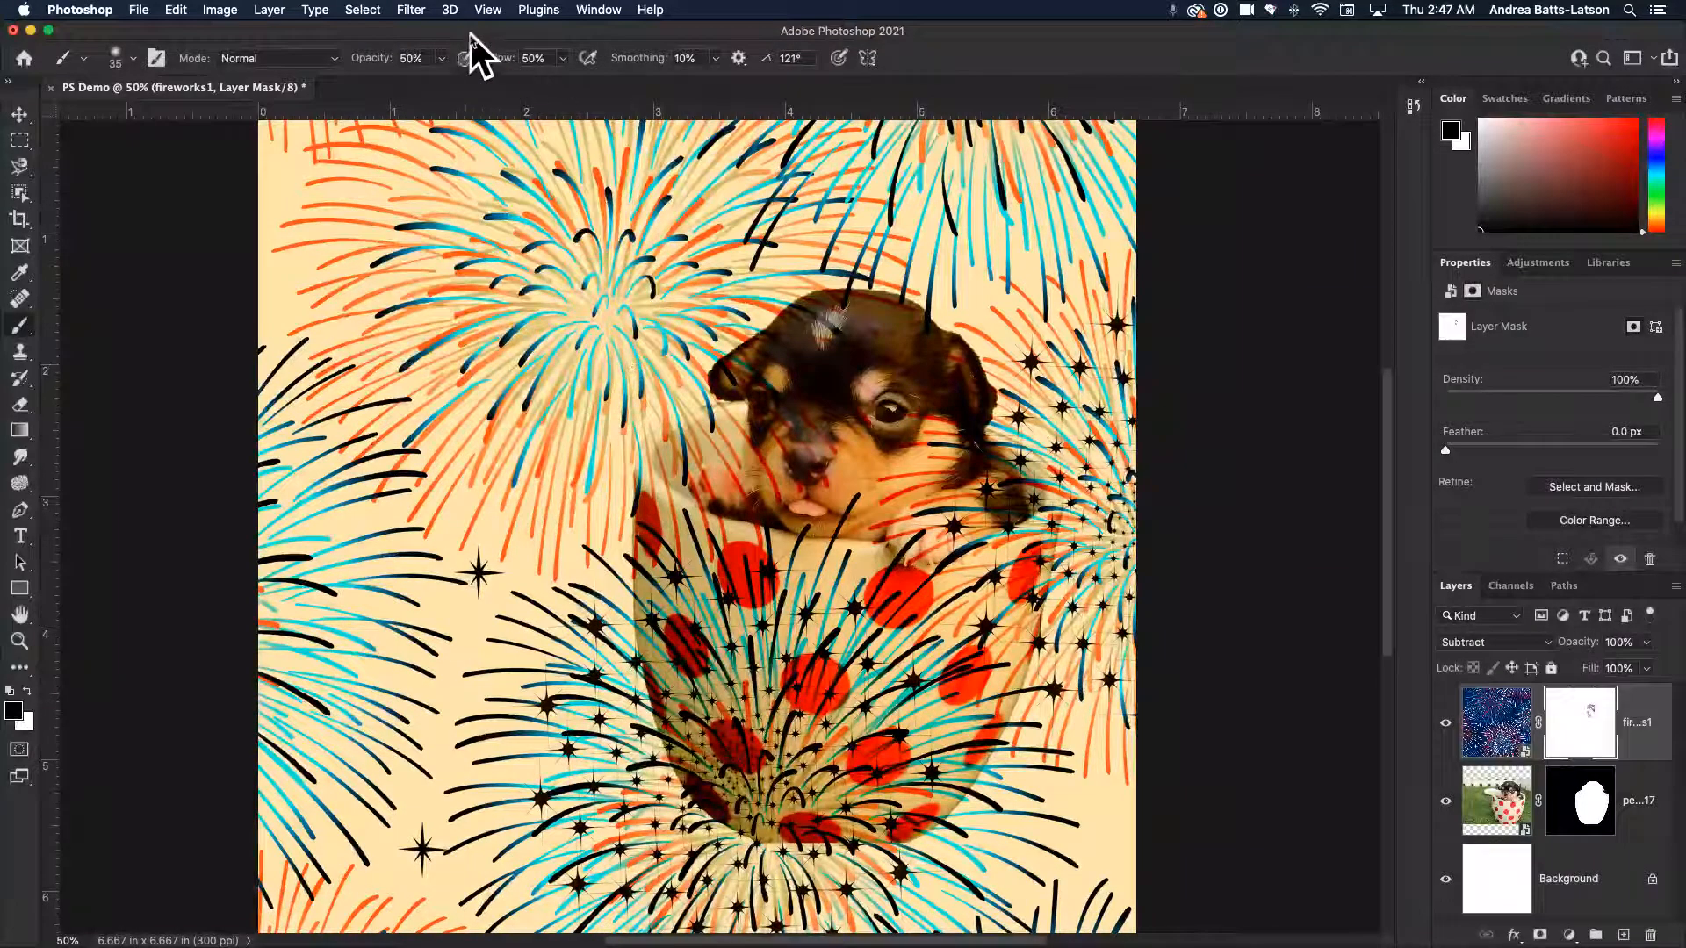
# Raise the brush opacity to 100% and mask out the fireworks over the puppy's head, eyes and white cheek.
pyautogui.click(444, 58)
pyautogui.moveTo(441, 81); pyautogui.dragTo(553, 92)
pyautogui.click(843, 323)
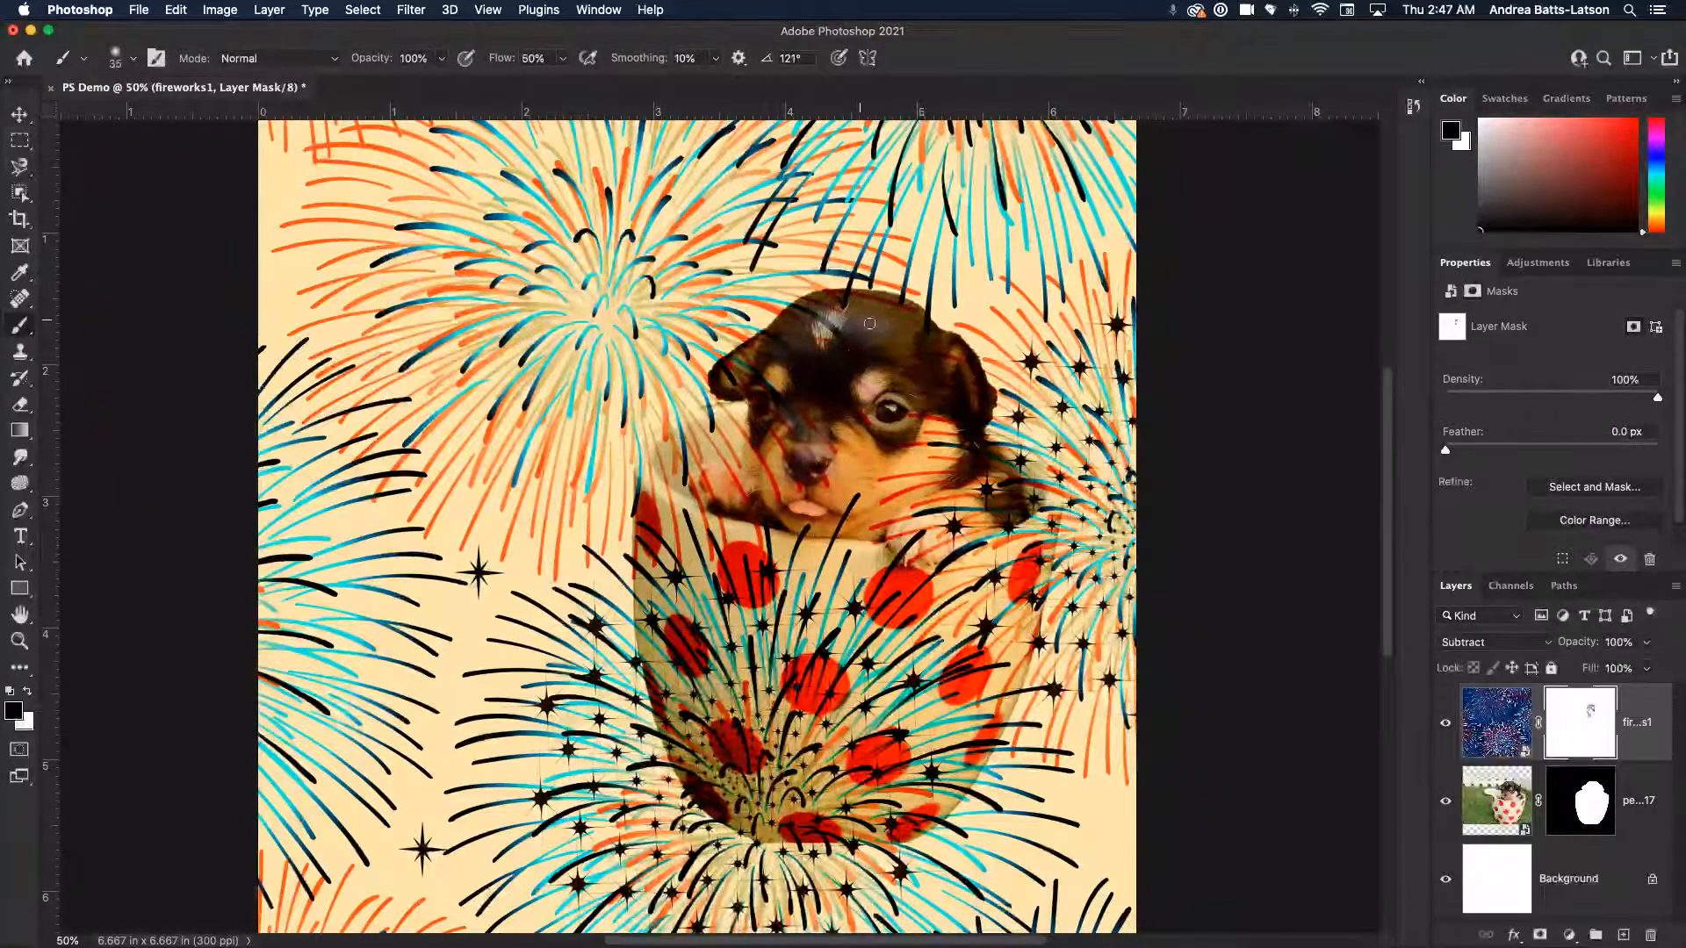
pyautogui.moveTo(829, 337)
pyautogui.mouseDown()
pyautogui.moveTo(885, 306)
pyautogui.moveTo(855, 297)
pyautogui.moveTo(825, 306)
pyautogui.moveTo(909, 324)
pyautogui.moveTo(868, 305)
pyautogui.moveTo(904, 307)
pyautogui.moveTo(920, 319)
pyautogui.moveTo(847, 312)
pyautogui.moveTo(920, 353)
pyautogui.moveTo(844, 317)
pyautogui.moveTo(939, 407)
pyautogui.moveTo(927, 351)
pyautogui.moveTo(959, 368)
pyautogui.moveTo(966, 407)
pyautogui.moveTo(946, 351)
pyautogui.moveTo(965, 375)
pyautogui.moveTo(970, 406)
pyautogui.moveTo(933, 343)
pyautogui.moveTo(900, 327)
pyautogui.moveTo(983, 394)
pyautogui.moveTo(978, 418)
pyautogui.moveTo(963, 362)
pyautogui.moveTo(931, 352)
pyautogui.moveTo(919, 363)
pyautogui.moveTo(969, 422)
pyautogui.moveTo(910, 402)
pyautogui.moveTo(927, 421)
pyautogui.moveTo(911, 446)
pyautogui.moveTo(933, 411)
pyautogui.moveTo(913, 456)
pyautogui.moveTo(945, 416)
pyautogui.moveTo(955, 433)
pyautogui.moveTo(931, 473)
pyautogui.moveTo(874, 483)
pyautogui.moveTo(887, 496)
pyautogui.moveTo(942, 475)
pyautogui.moveTo(941, 448)
pyautogui.moveTo(872, 487)
pyautogui.mouseUp()
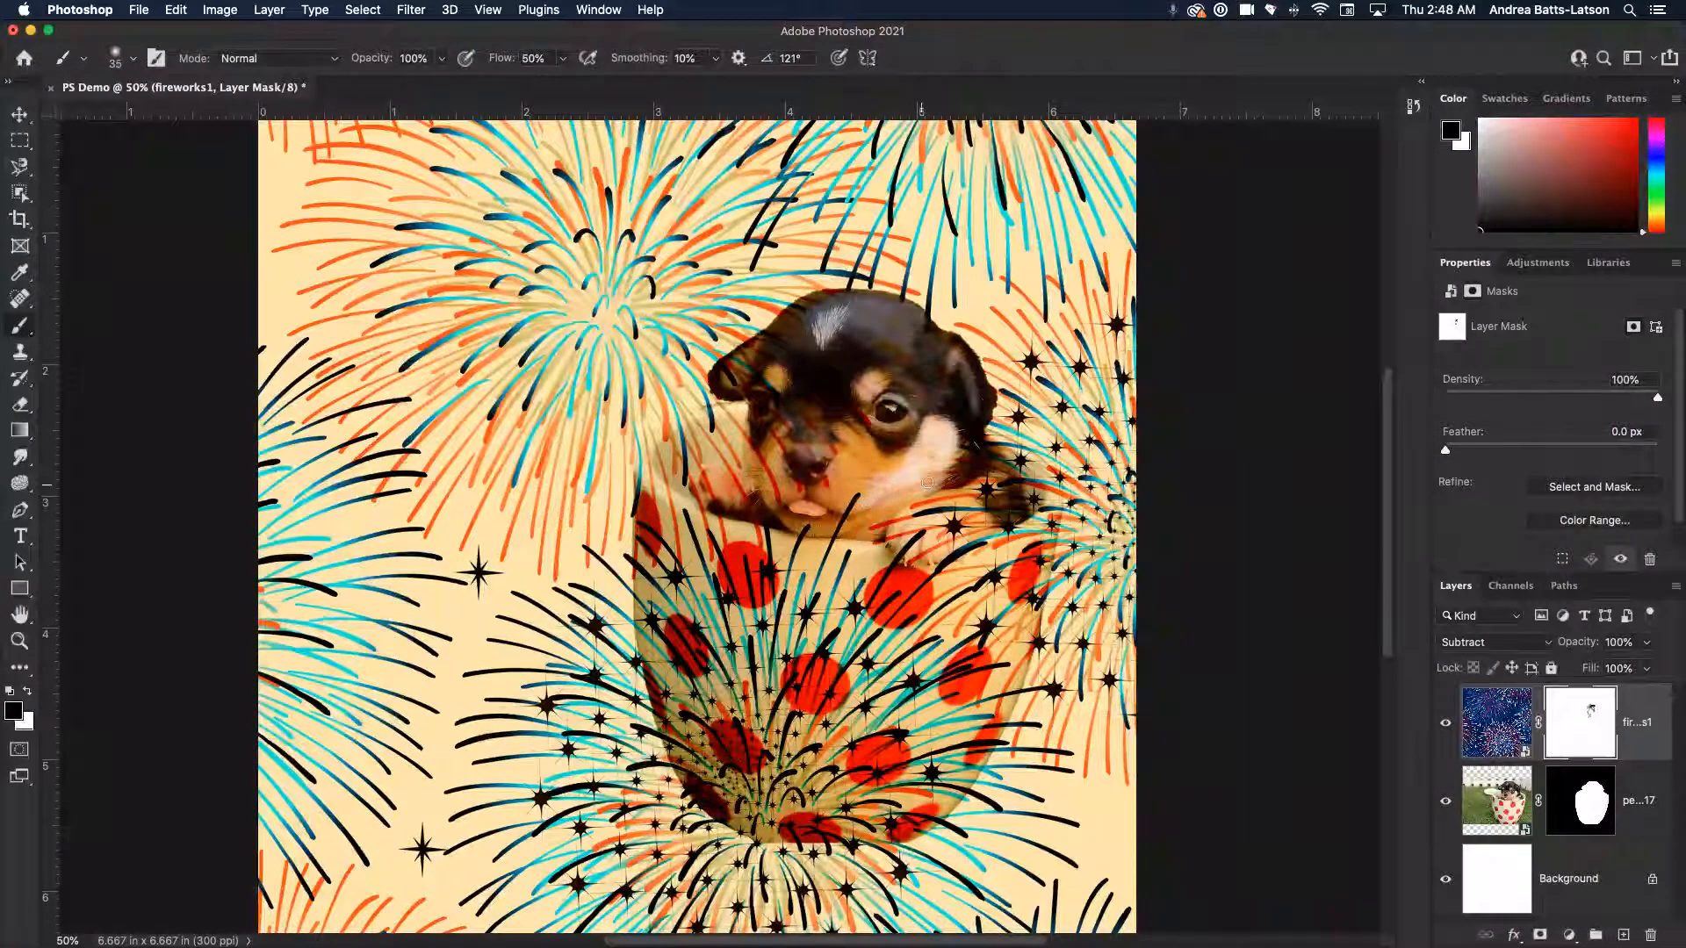
pyautogui.moveTo(936, 458); pyautogui.dragTo(933, 468)
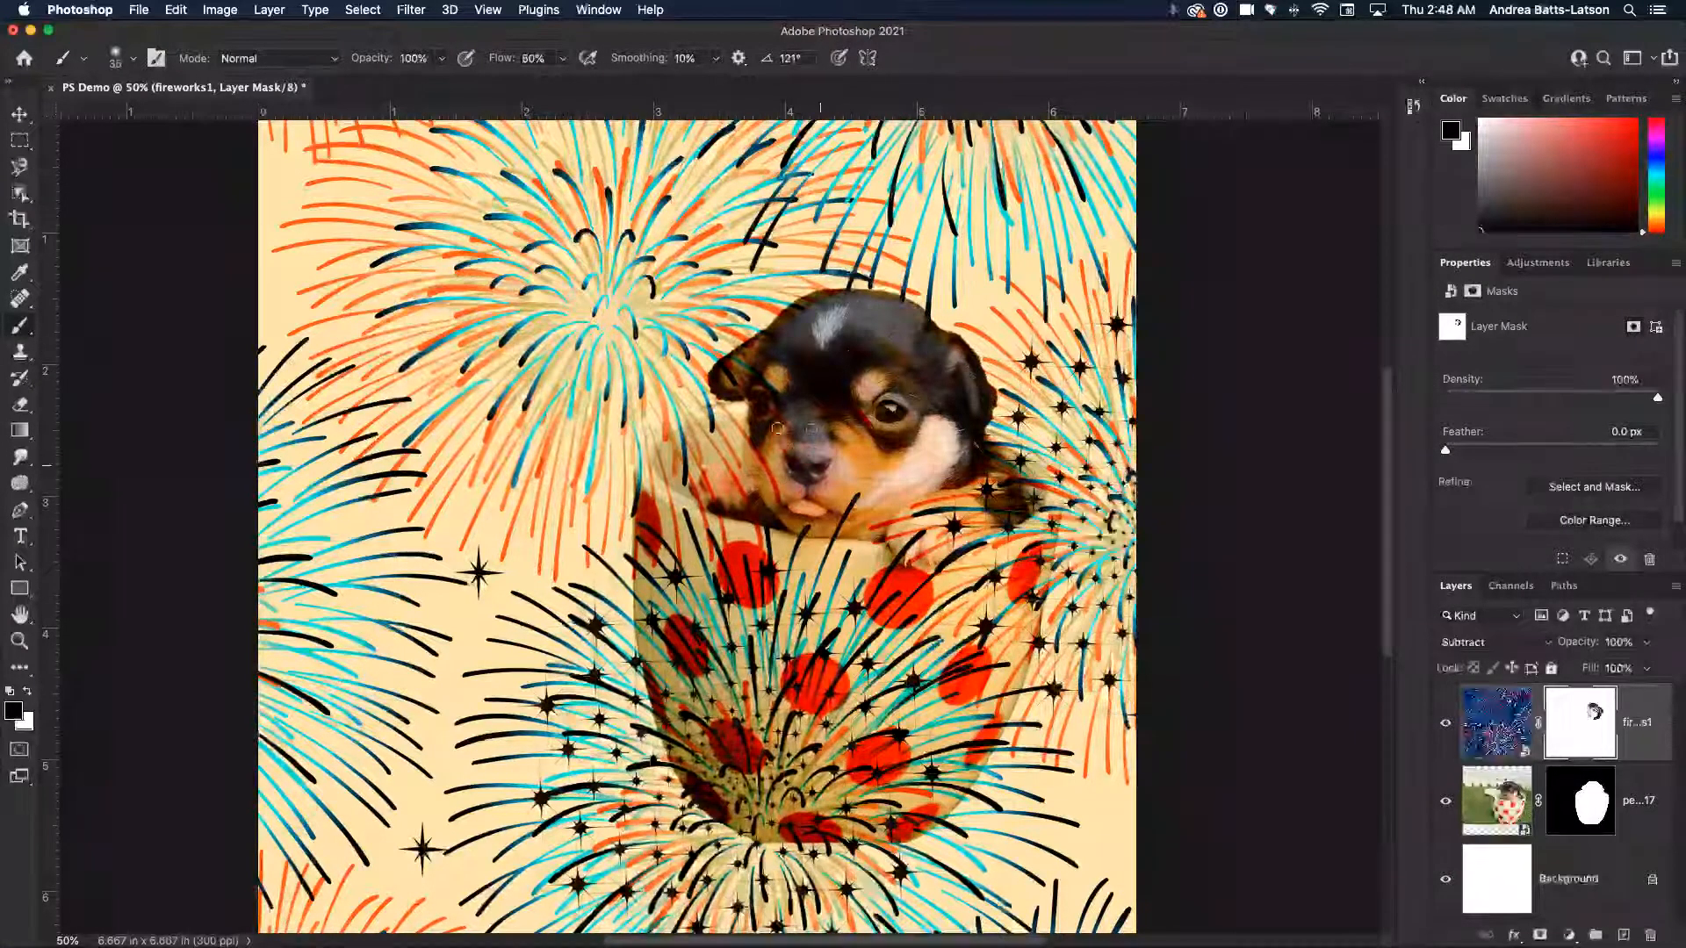
pyautogui.moveTo(881, 420)
pyautogui.mouseDown()
pyautogui.moveTo(844, 411)
pyautogui.moveTo(885, 423)
pyautogui.mouseUp()
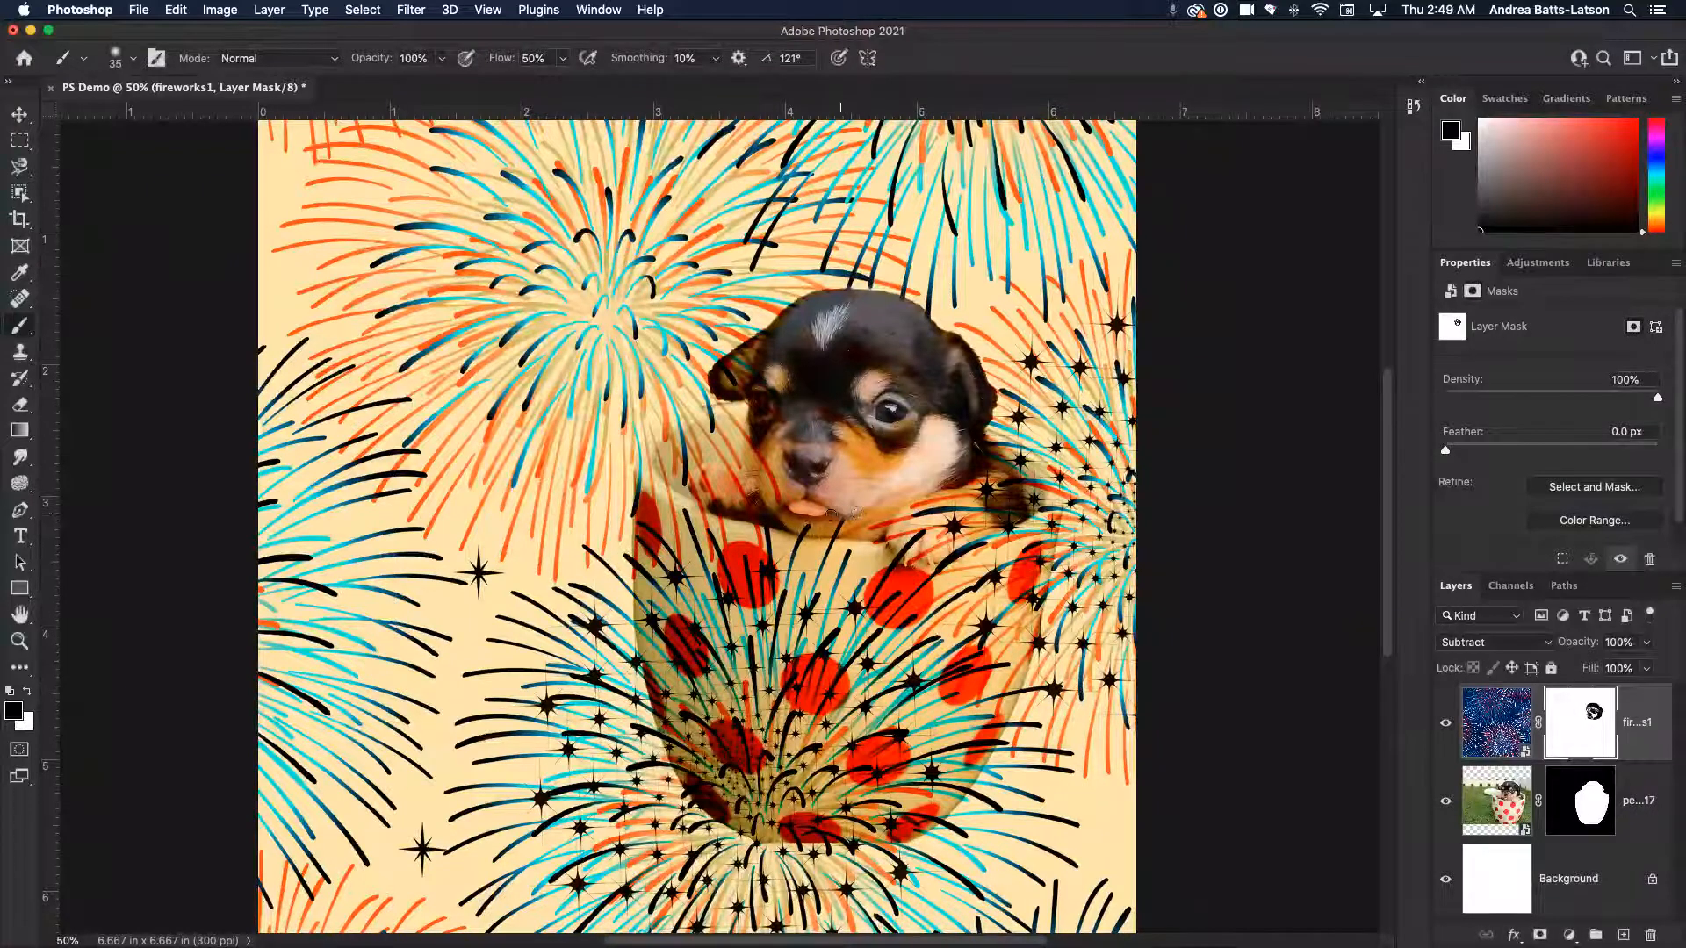
# Mask out the fireworks over the puppy's mouth, the paw beside its chin and the ear on the same side.
pyautogui.moveTo(797, 508); pyautogui.dragTo(812, 520)
pyautogui.moveTo(771, 449)
pyautogui.mouseDown()
pyautogui.moveTo(778, 503)
pyautogui.moveTo(777, 351)
pyautogui.moveTo(754, 479)
pyautogui.moveTo(768, 352)
pyautogui.moveTo(753, 476)
pyautogui.moveTo(759, 401)
pyautogui.moveTo(752, 428)
pyautogui.moveTo(768, 481)
pyautogui.moveTo(727, 486)
pyautogui.moveTo(759, 508)
pyautogui.moveTo(716, 487)
pyautogui.mouseUp()
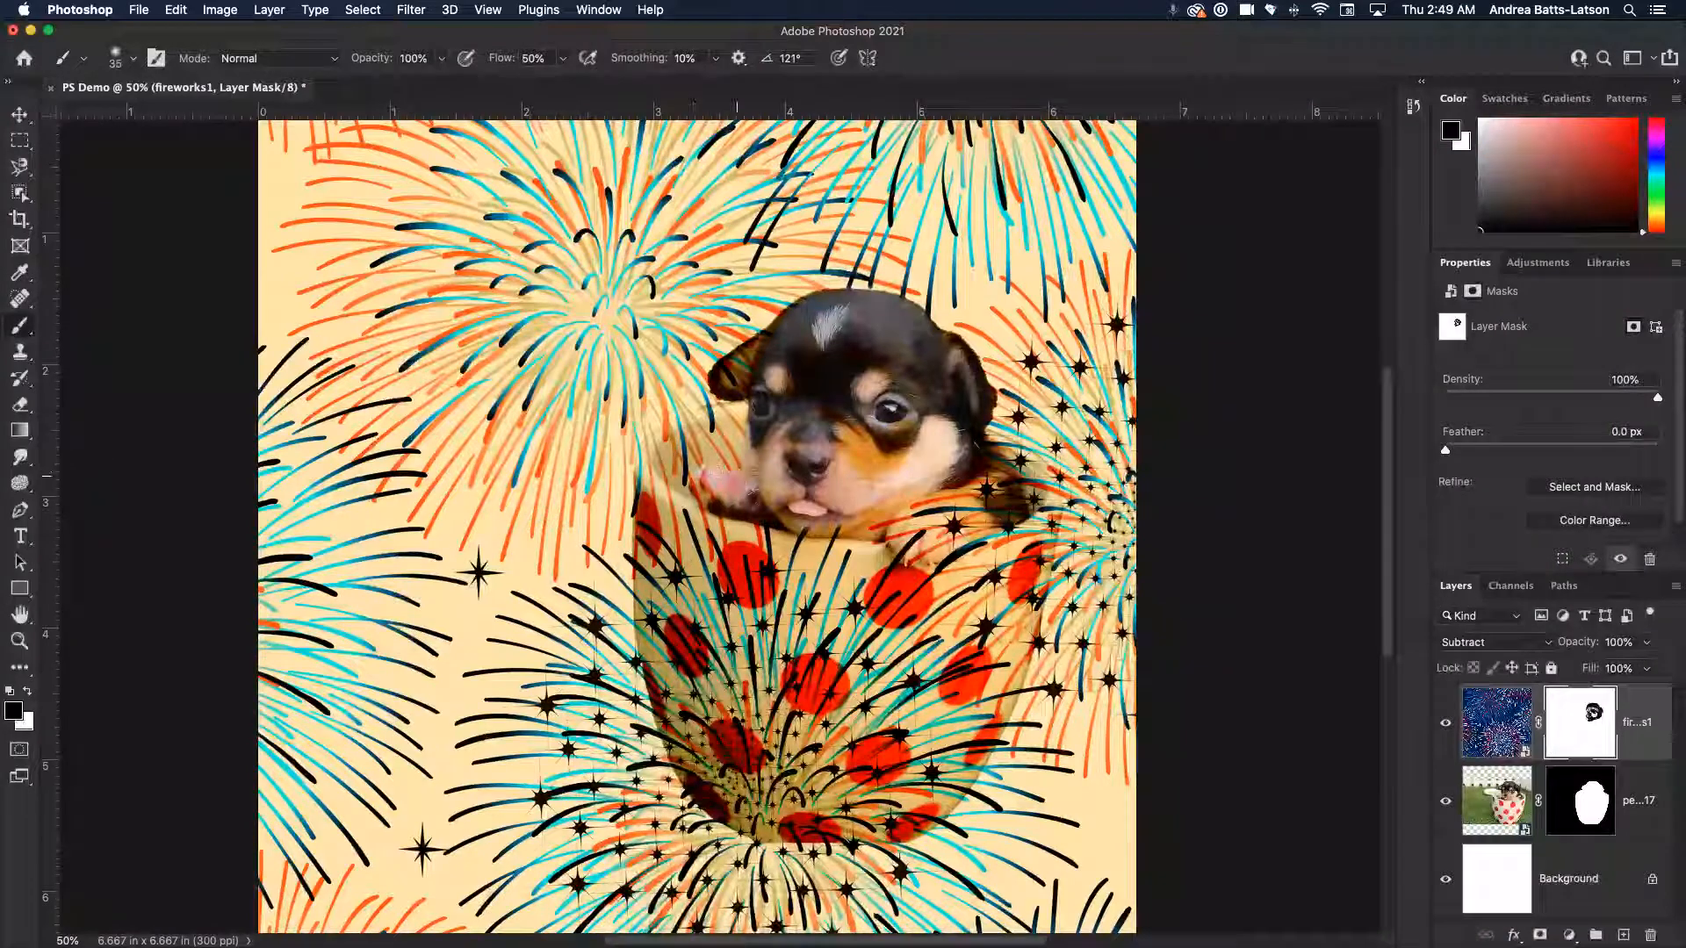
pyautogui.click(708, 485)
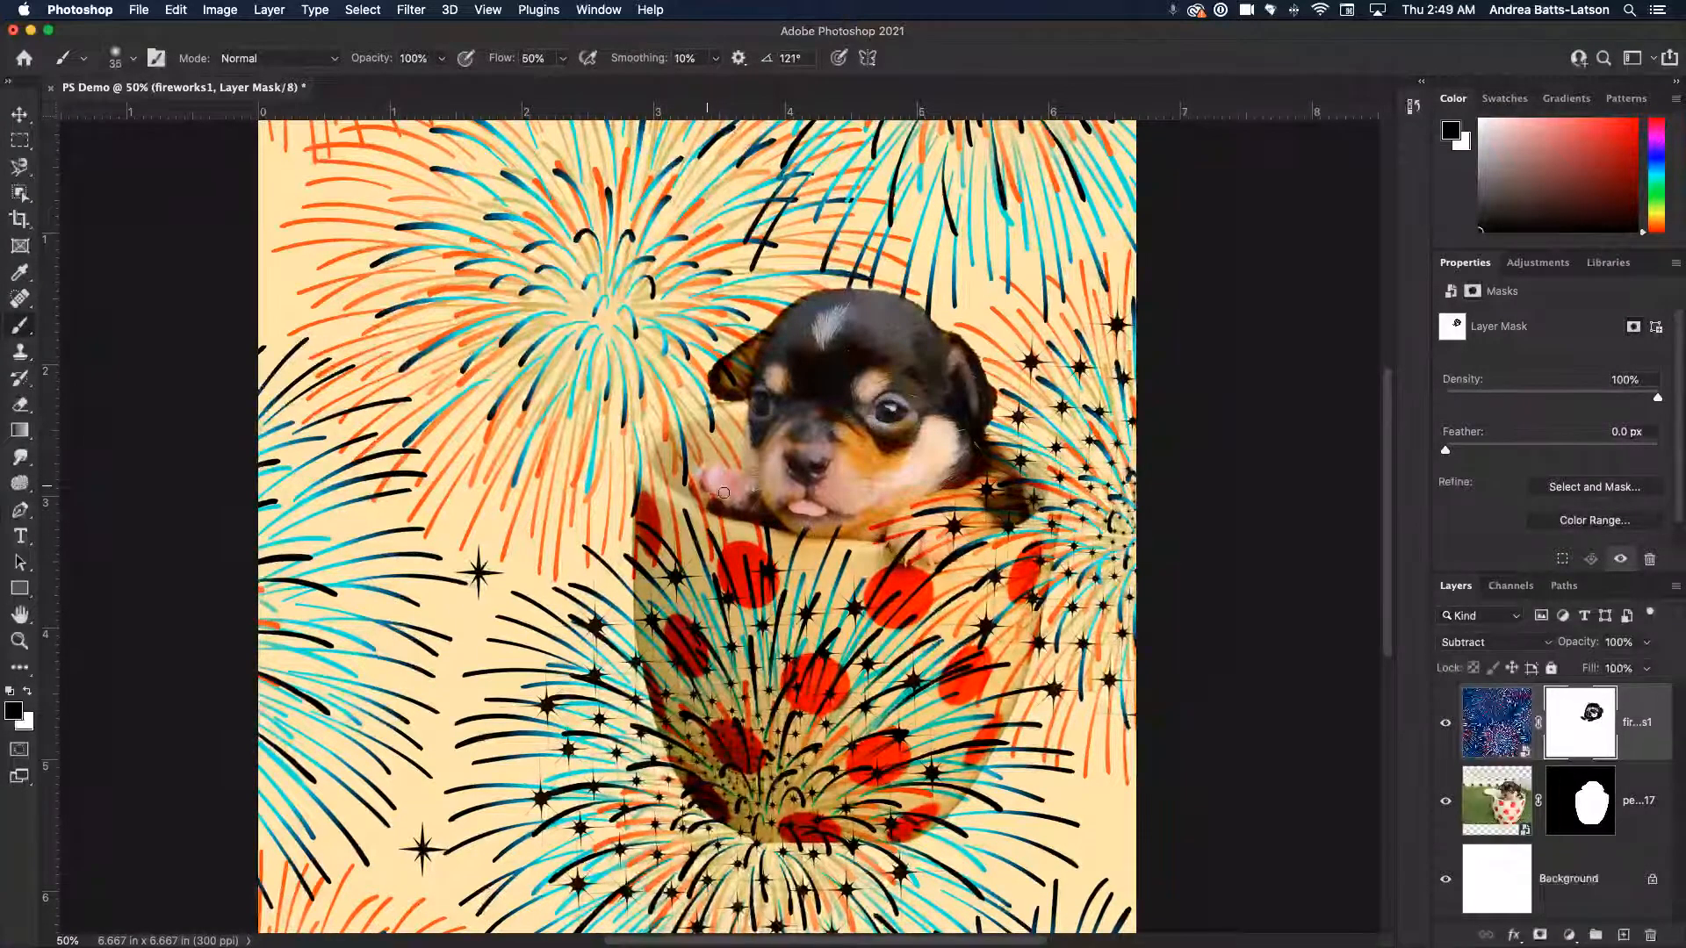
pyautogui.moveTo(712, 489); pyautogui.dragTo(737, 489)
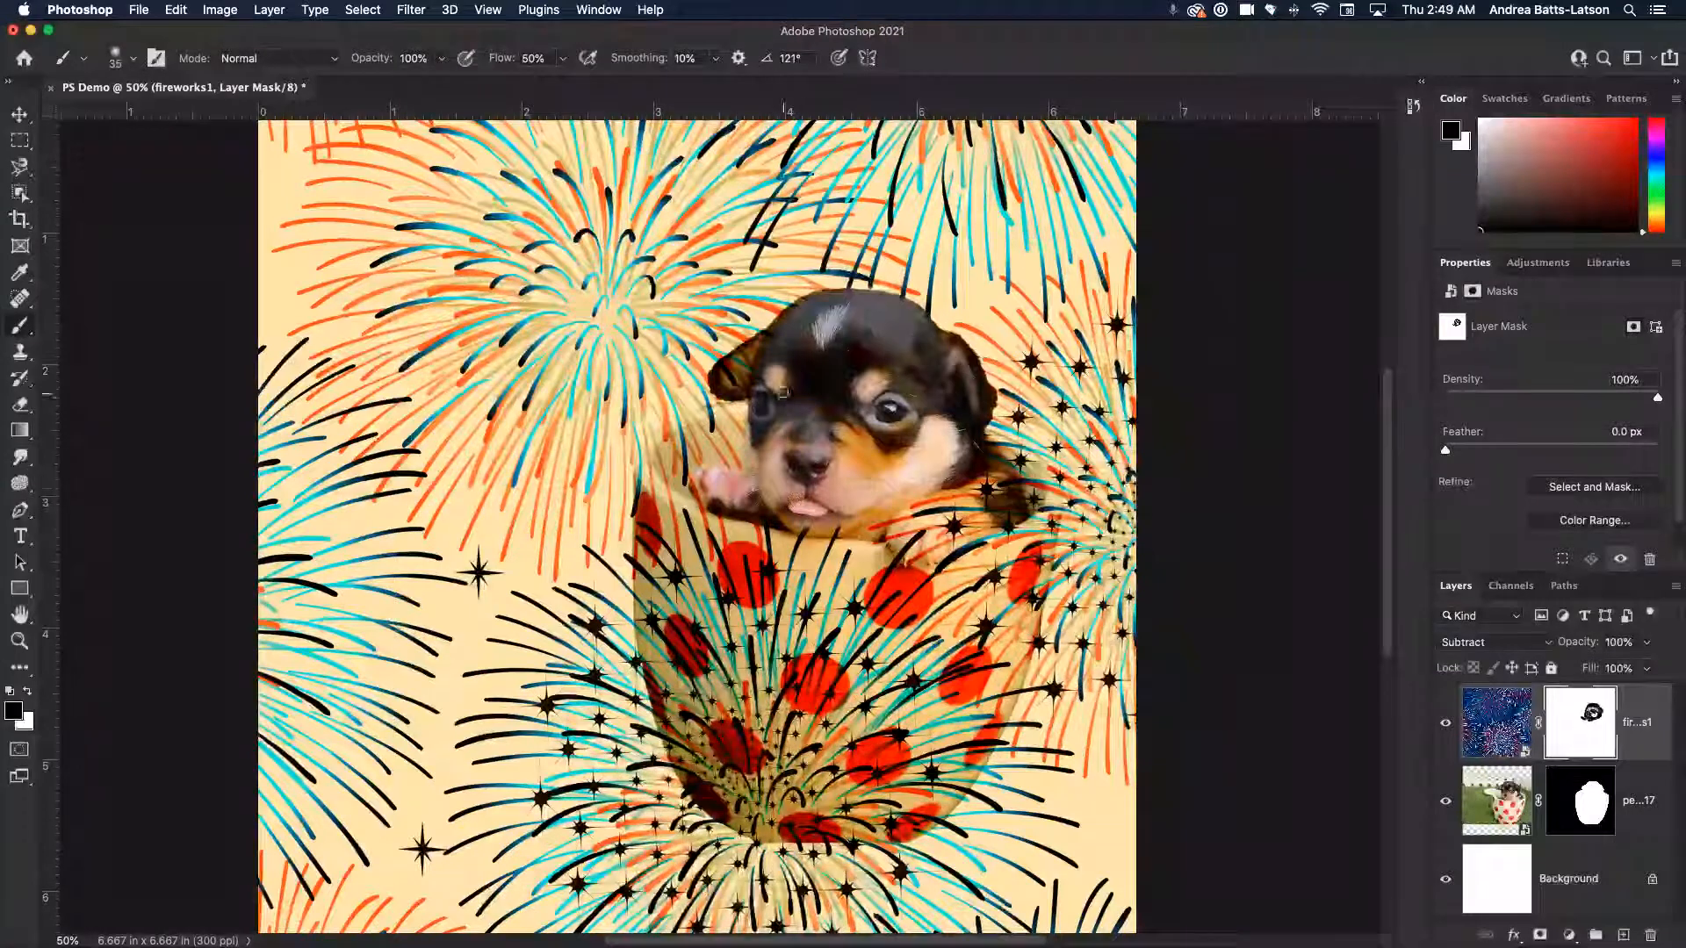
pyautogui.moveTo(764, 363)
pyautogui.mouseDown()
pyautogui.moveTo(729, 377)
pyautogui.moveTo(764, 344)
pyautogui.moveTo(721, 370)
pyautogui.moveTo(732, 386)
pyautogui.mouseUp()
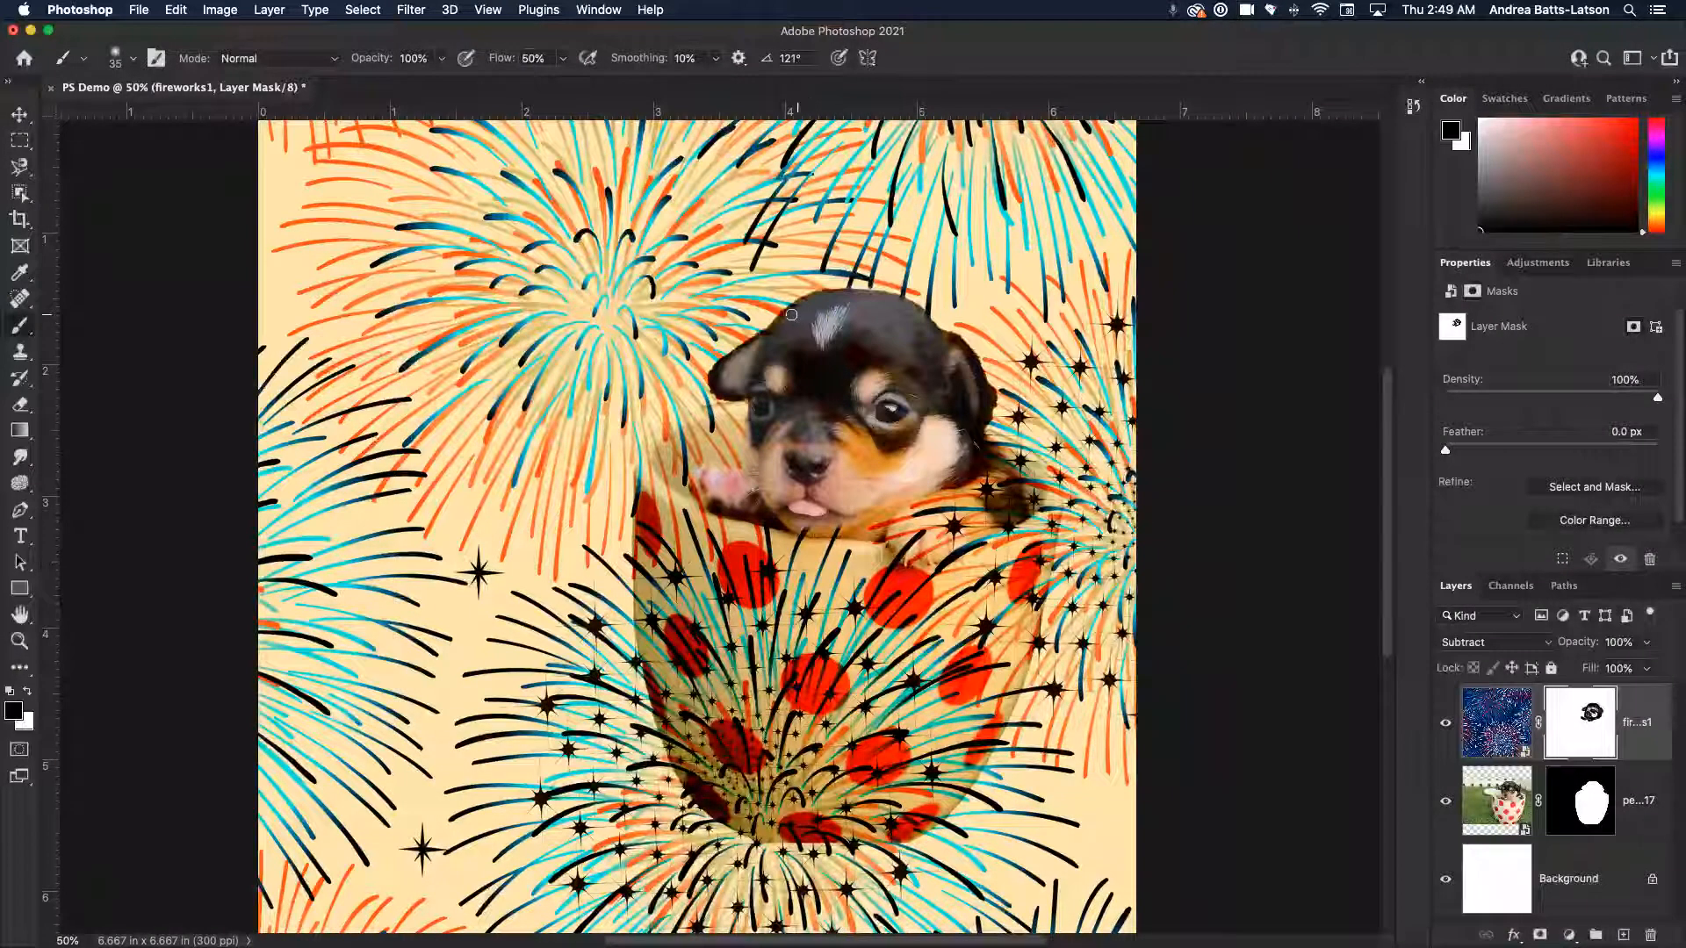
# Mask out the fireworks over the puppy's paws with a smaller brush, 15 px for the far paw and 20 px for the paw on the cup rim.
pyautogui.press('[')
pyautogui.press('[')
pyautogui.press('[')
pyautogui.moveTo(708, 475); pyautogui.dragTo(715, 502)
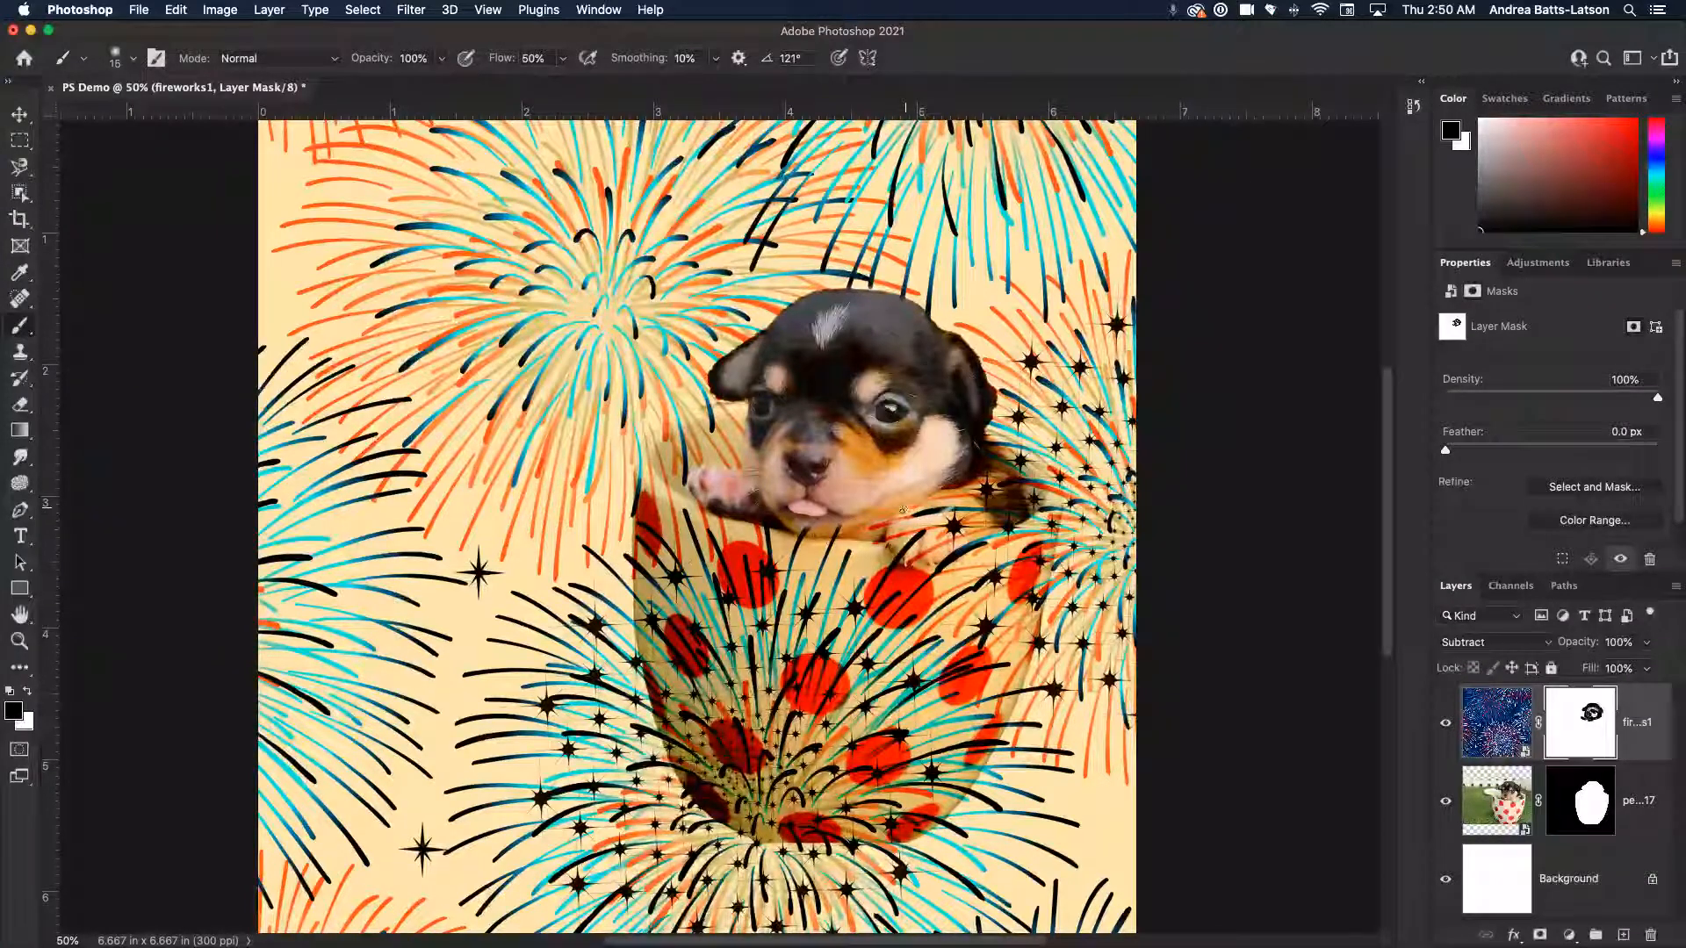
pyautogui.press(']')
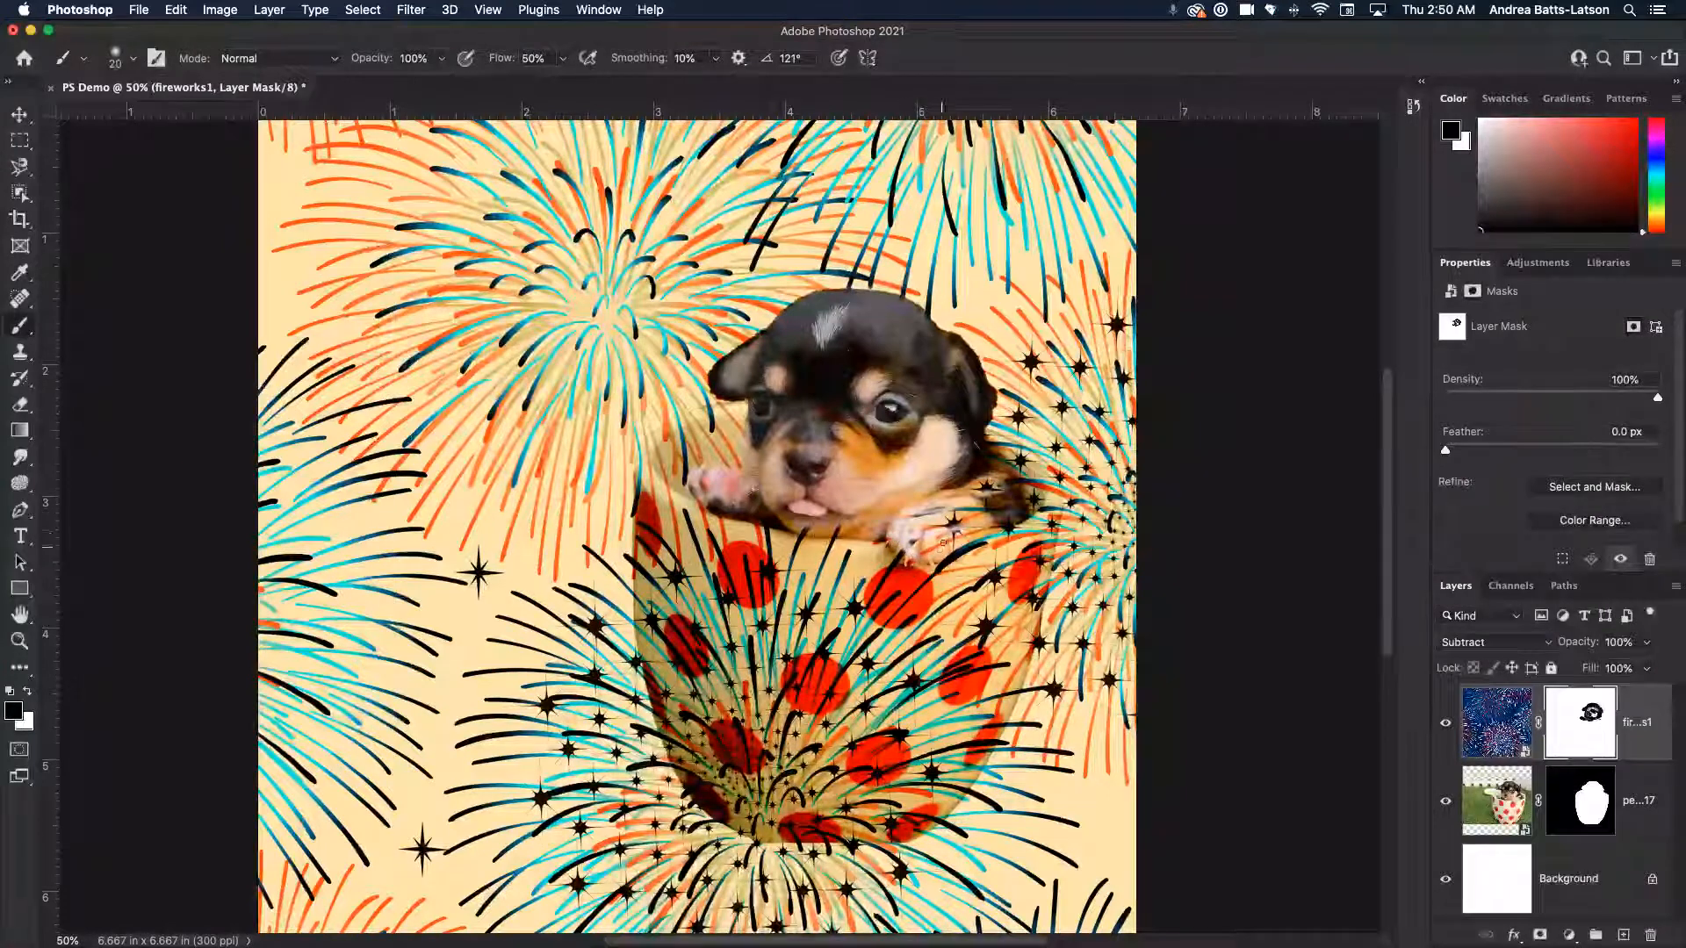
pyautogui.moveTo(905, 546); pyautogui.dragTo(932, 551)
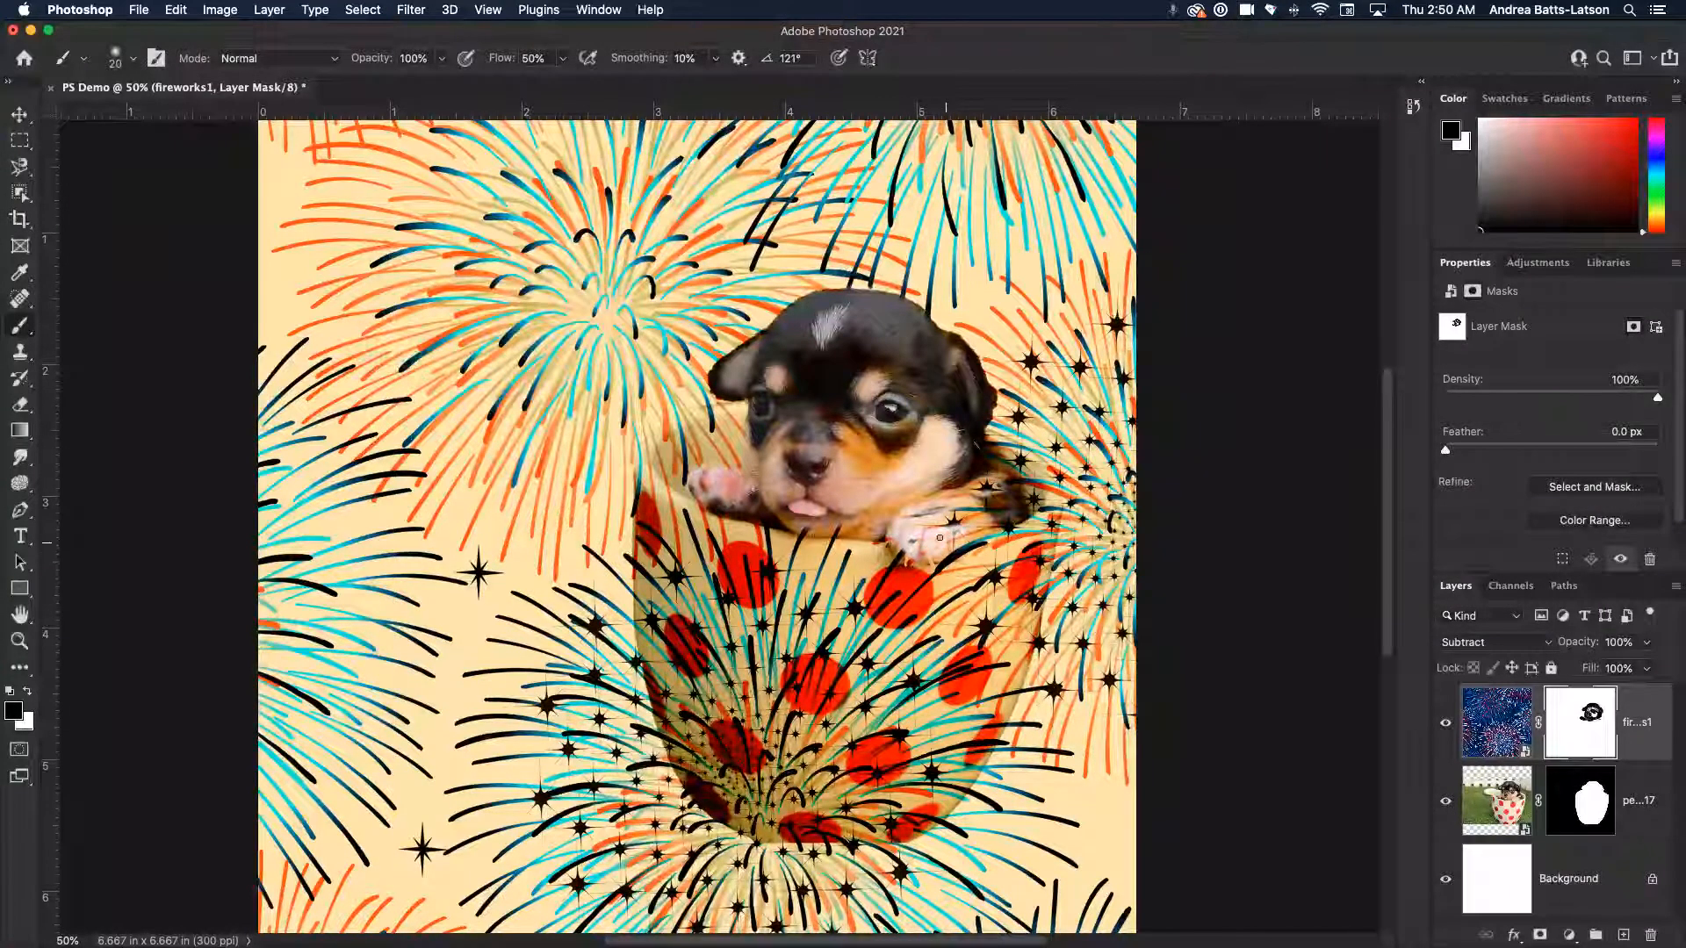
# Set the brush flow to 87%, paint black over the paw and foreleg on the cup rim, and undo the last two strokes.
pyautogui.click(563, 58)
pyautogui.moveTo(566, 82); pyautogui.dragTo(595, 82)
pyautogui.click(950, 536)
pyautogui.moveTo(957, 522); pyautogui.dragTo(927, 518)
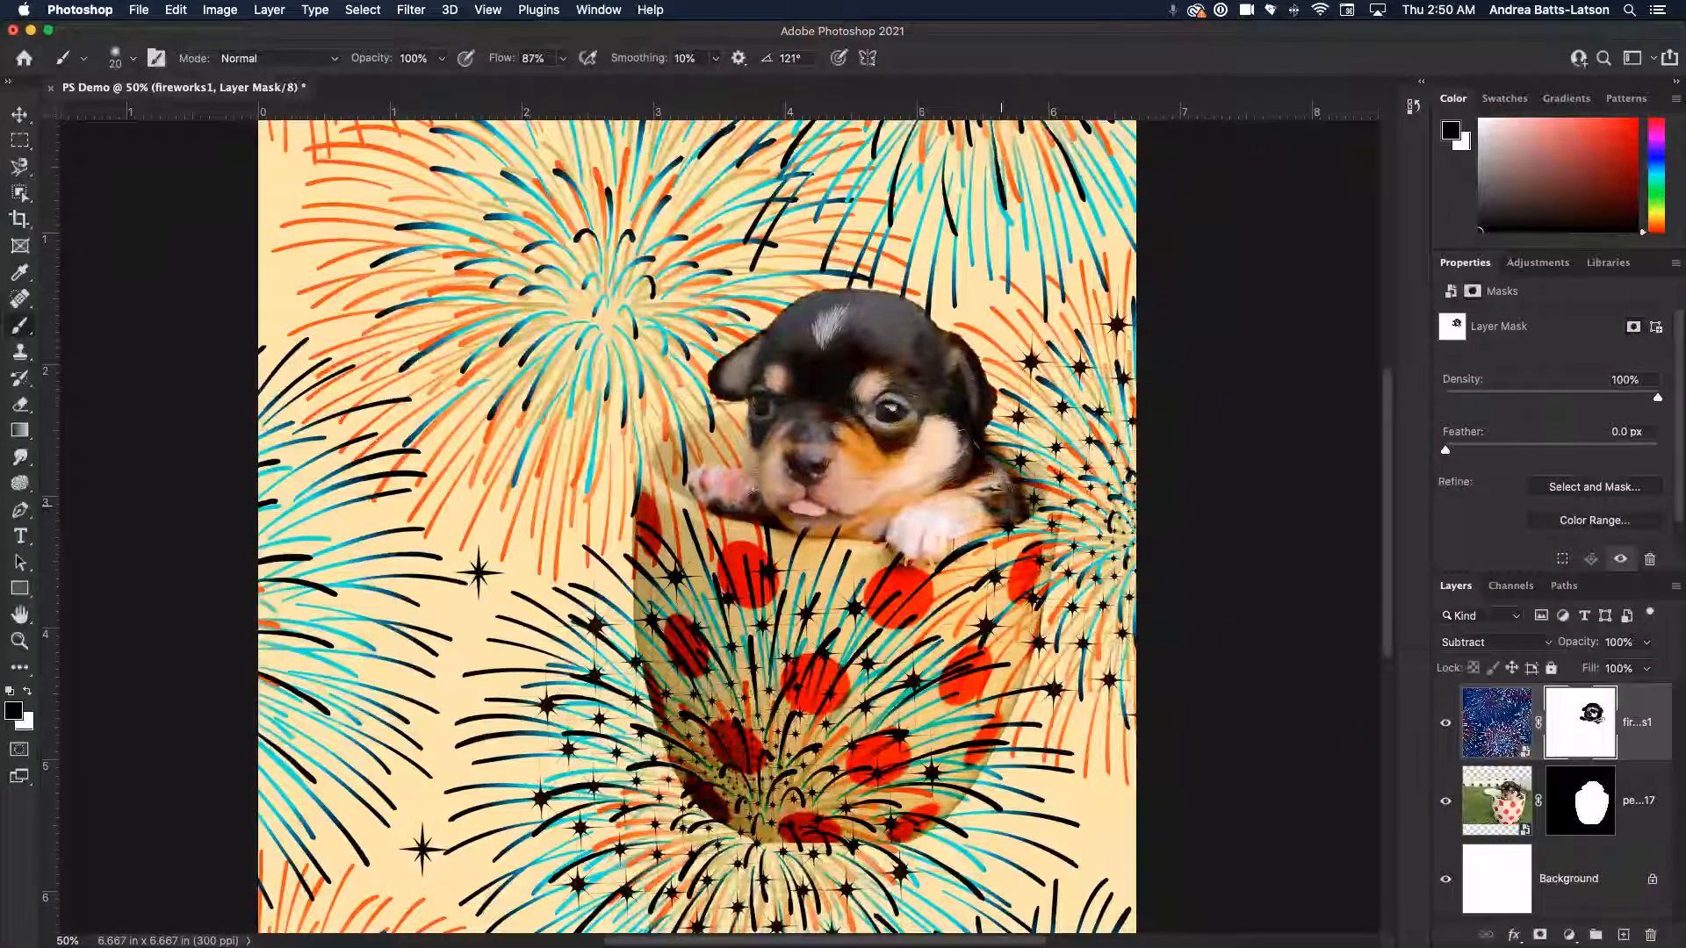
pyautogui.moveTo(1014, 520); pyautogui.dragTo(943, 547)
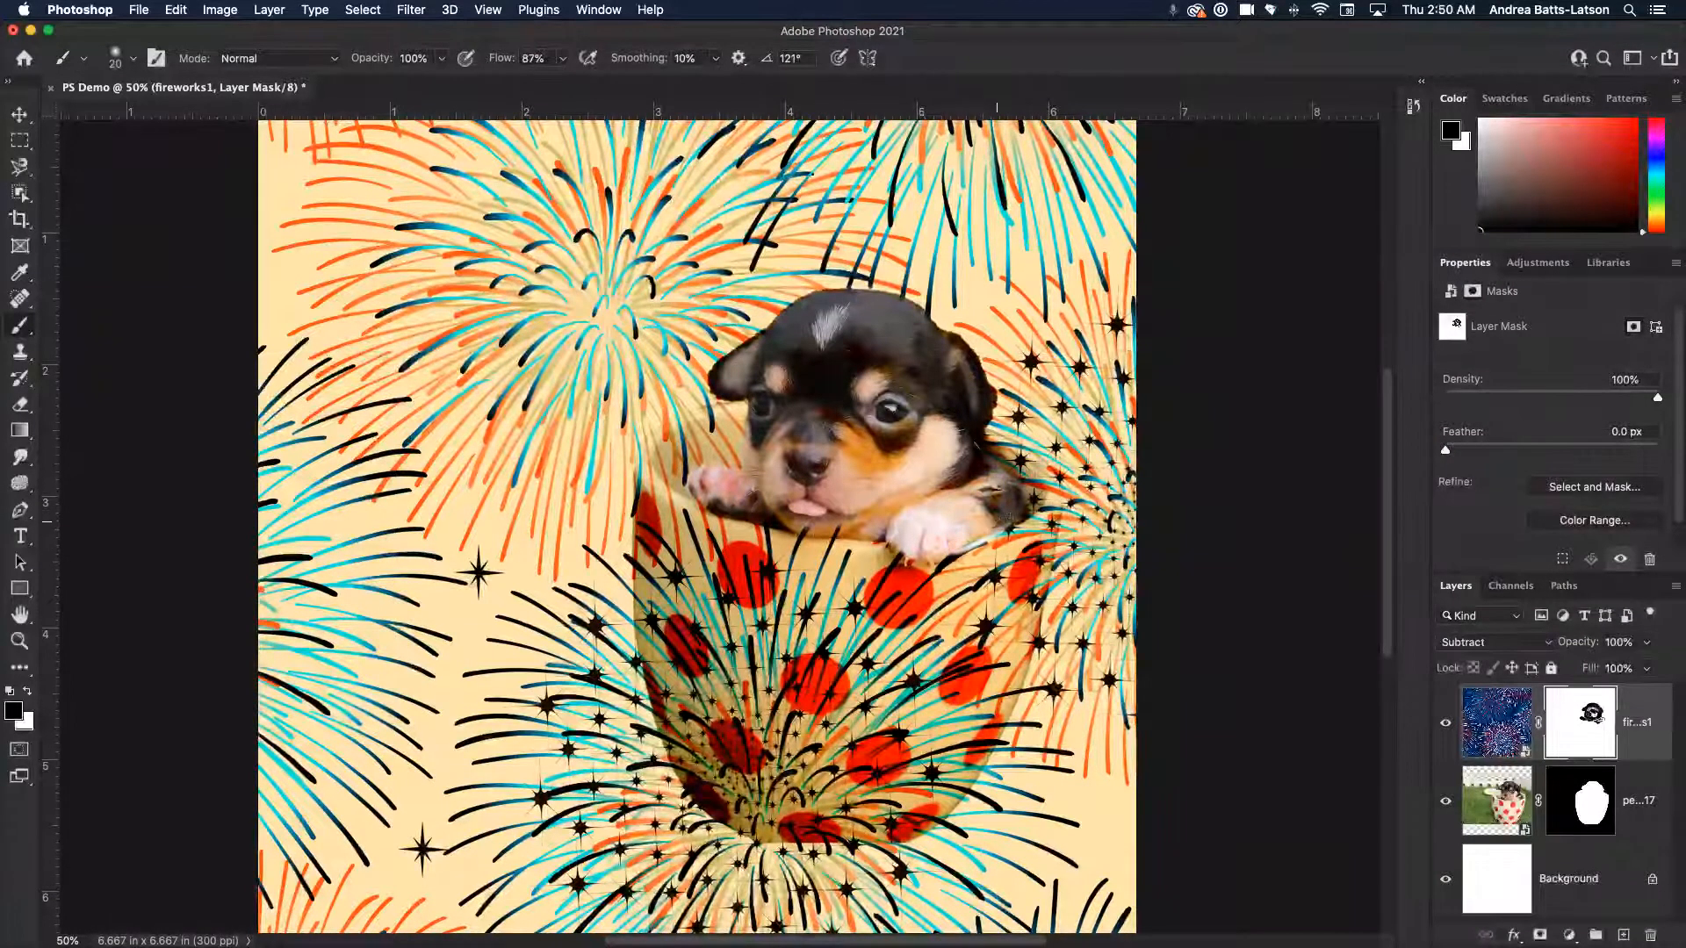
pyautogui.press('super+z')
pyautogui.press('super+z')
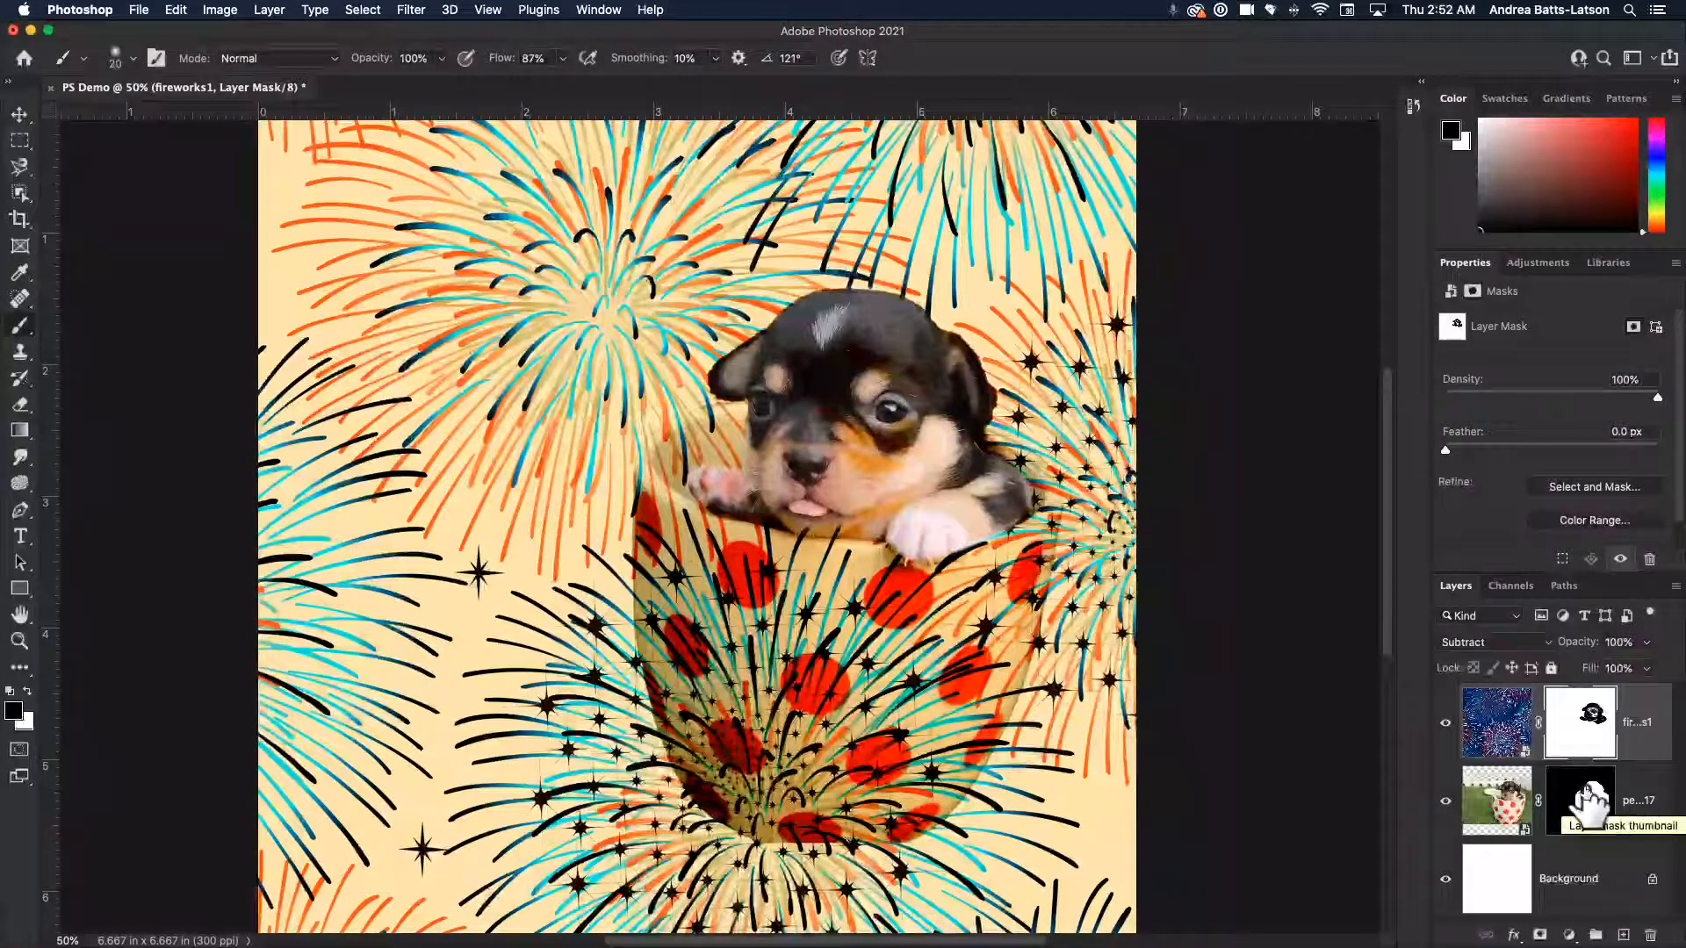
# Load the puppy layer's mask as a selection while keeping the fireworks1 mask active.
pyautogui.moveTo(1585, 792); pyautogui.dragTo(1578, 796)
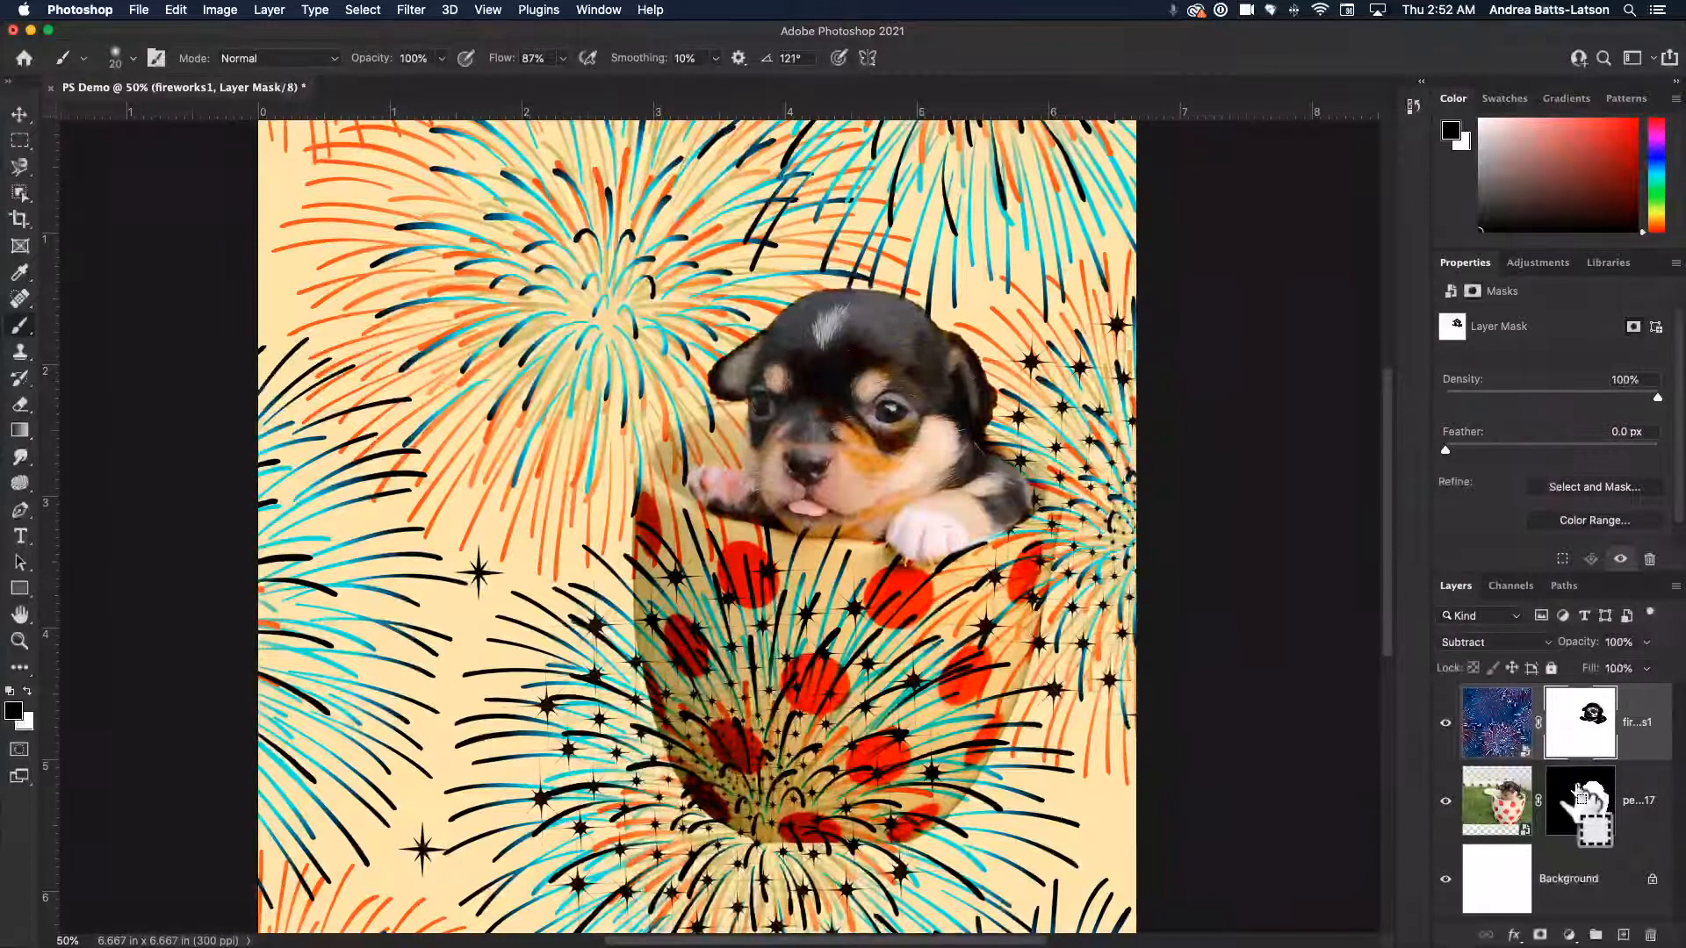
pyautogui.keyDown('super'); pyautogui.click(1578, 795); pyautogui.keyUp('super')
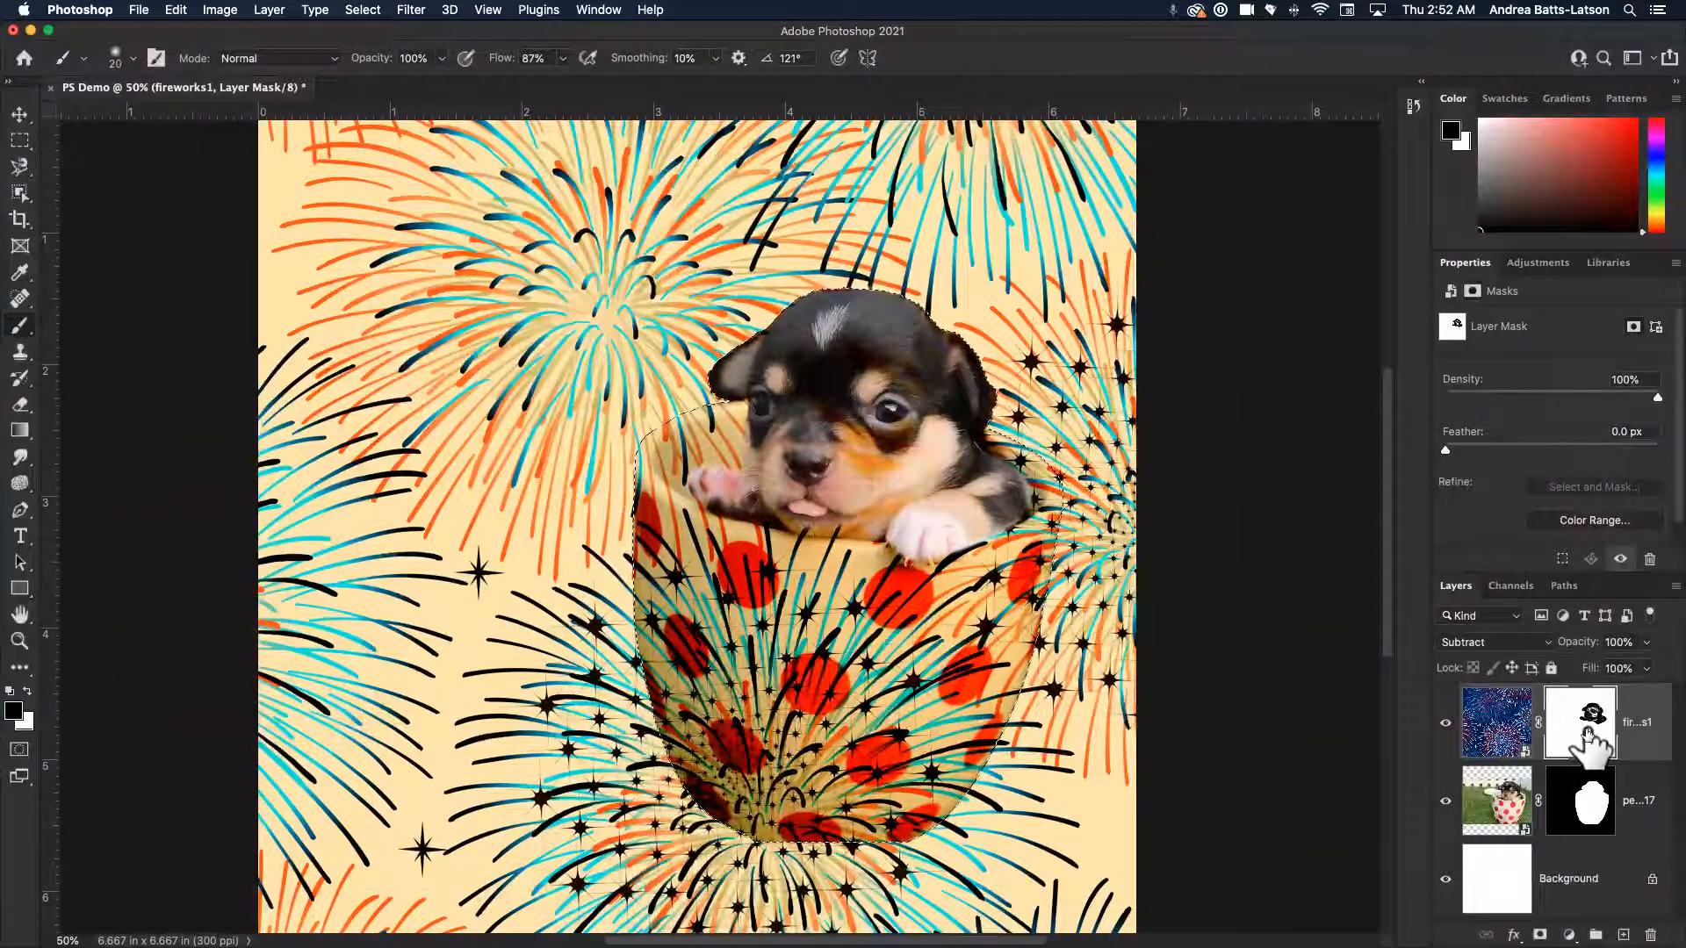
# With the fireworks1 layer mask active, set the brush to 60 px, 51% flow and 72% opacity.
pyautogui.click(1508, 720)
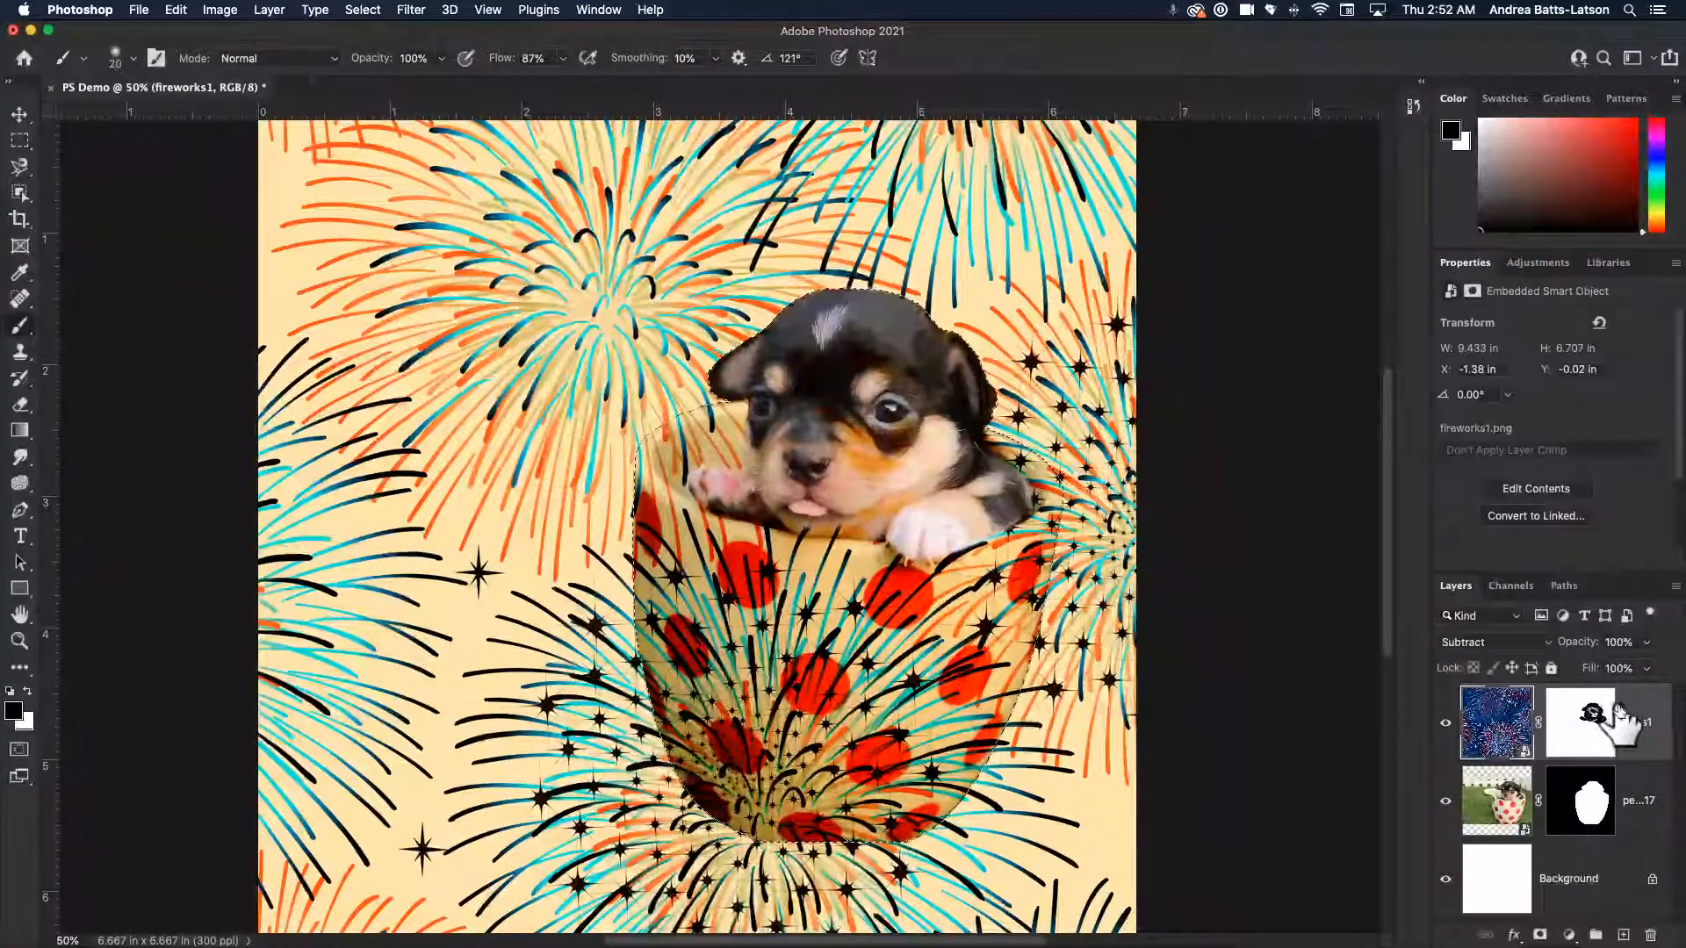
pyautogui.click(1571, 716)
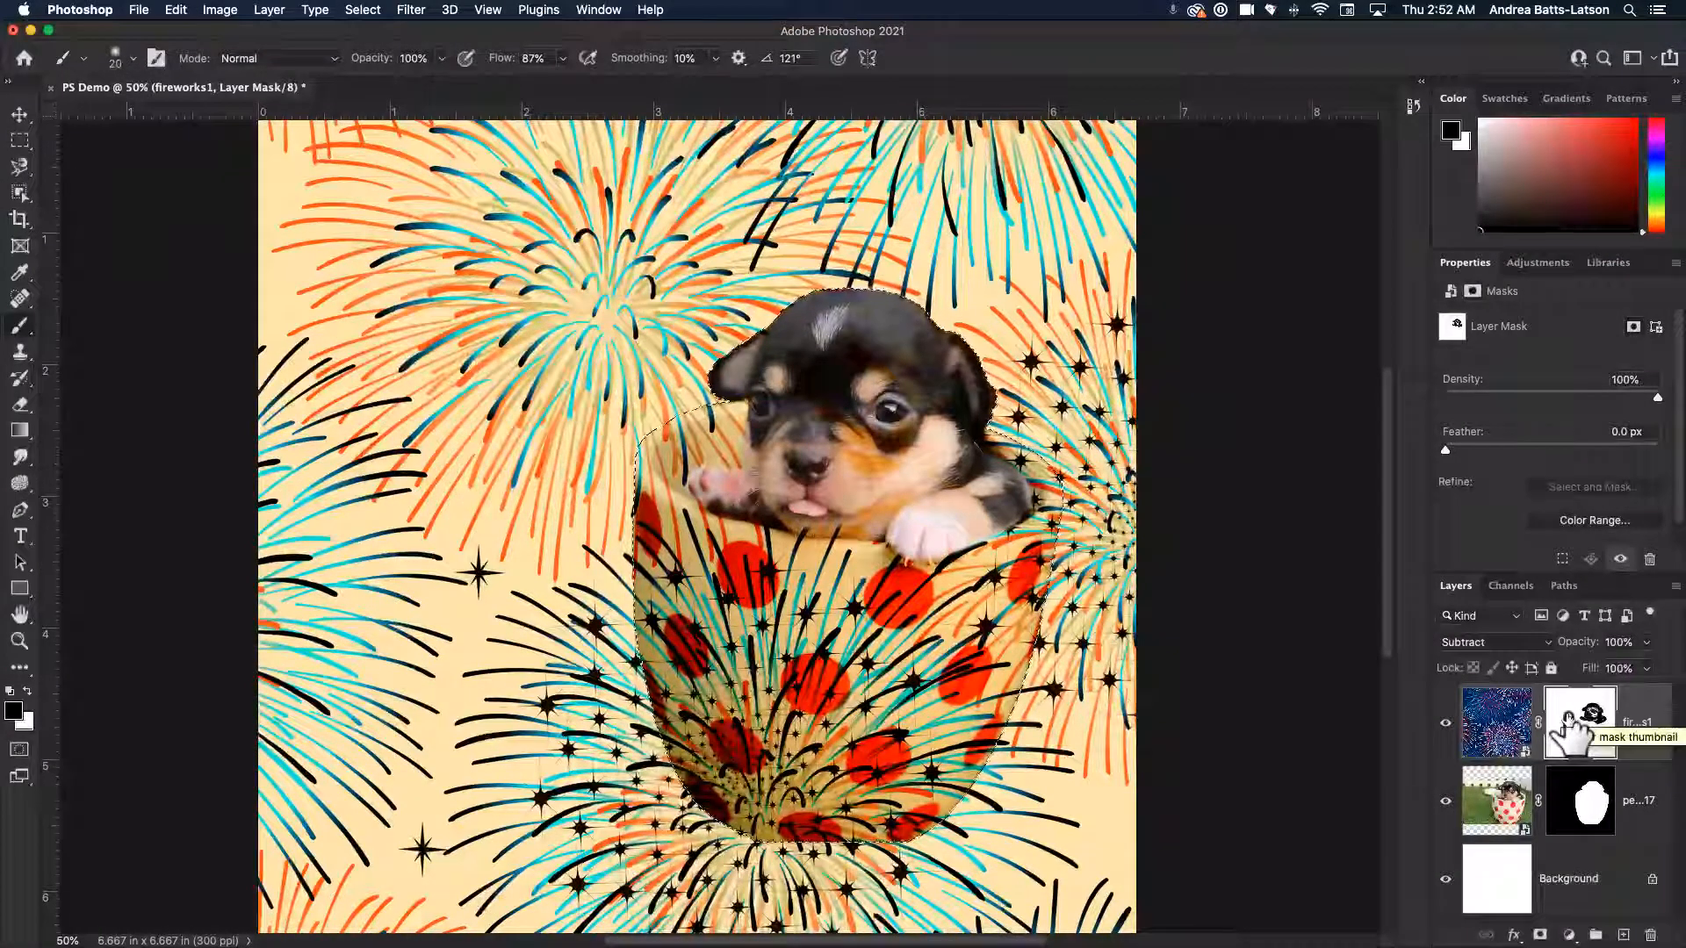
pyautogui.press(']')
pyautogui.press(']')
pyautogui.press(']')
pyautogui.press(']')
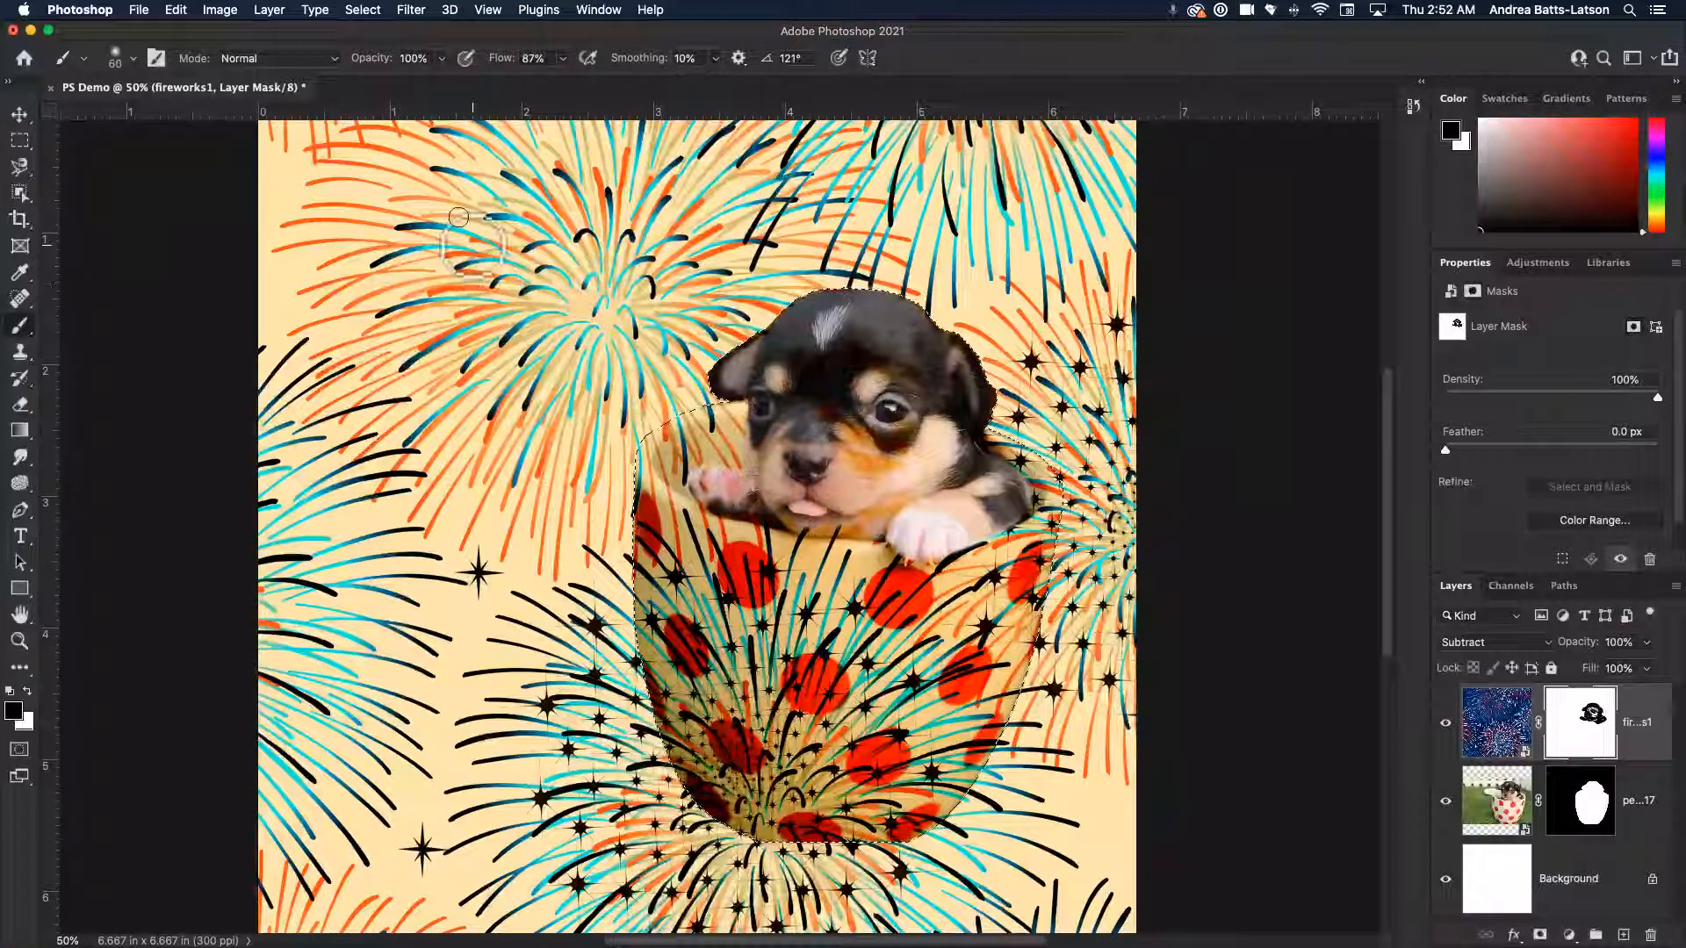
pyautogui.click(563, 59)
pyautogui.moveTo(557, 79); pyautogui.dragTo(534, 80)
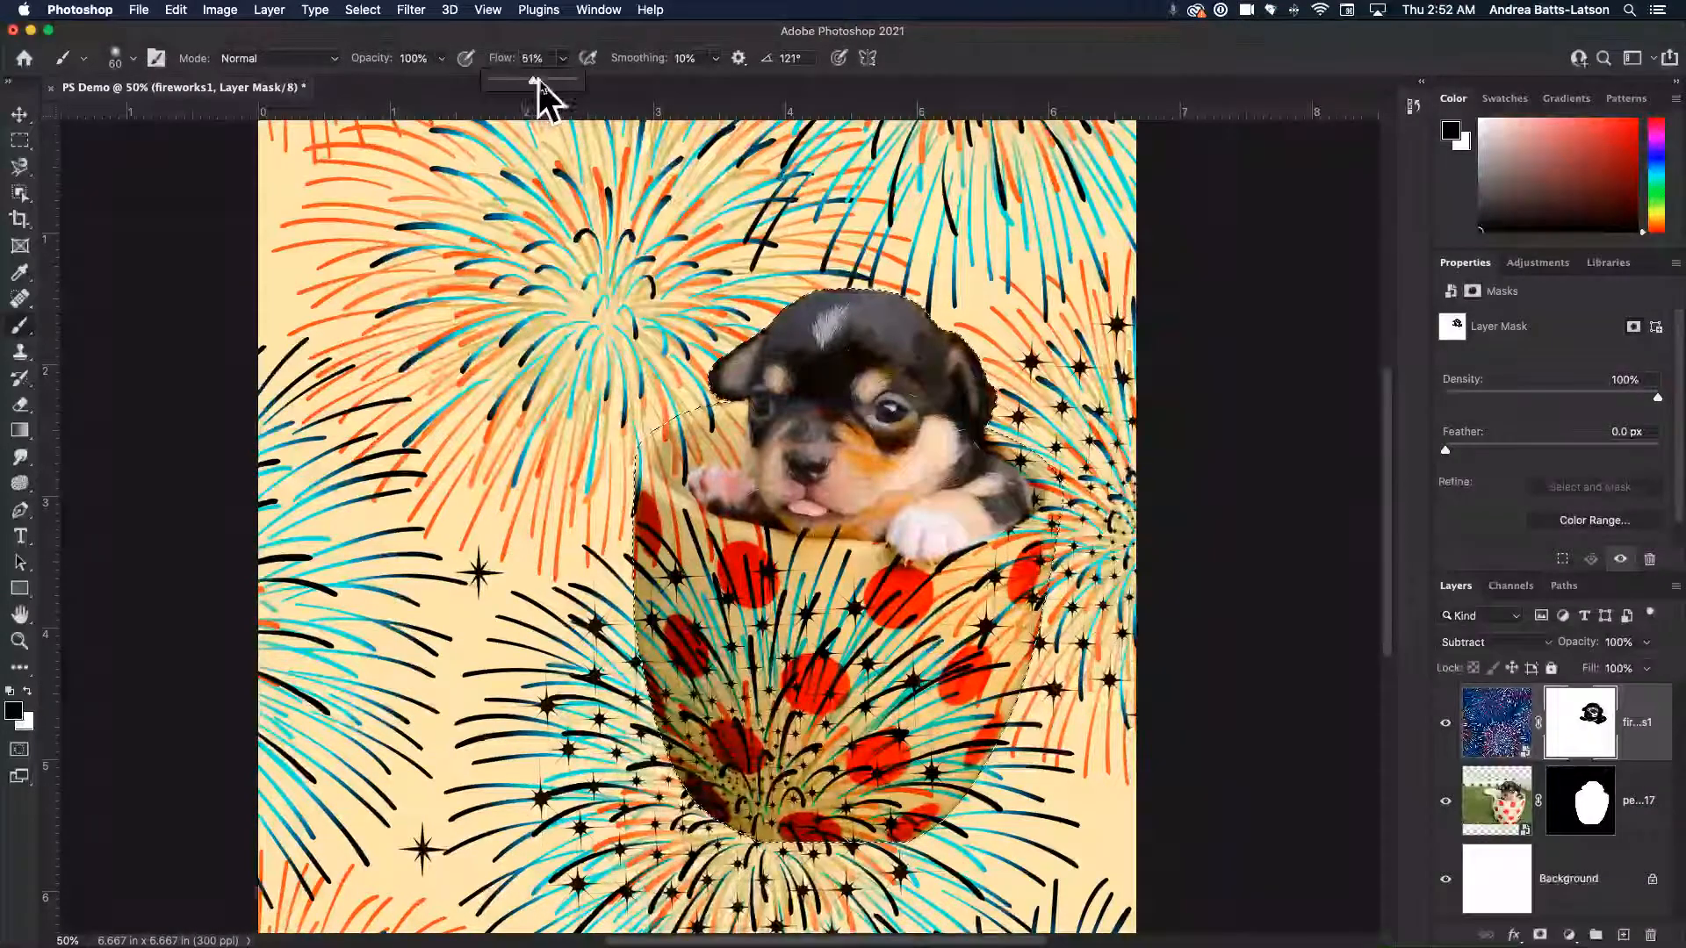
pyautogui.click(443, 58)
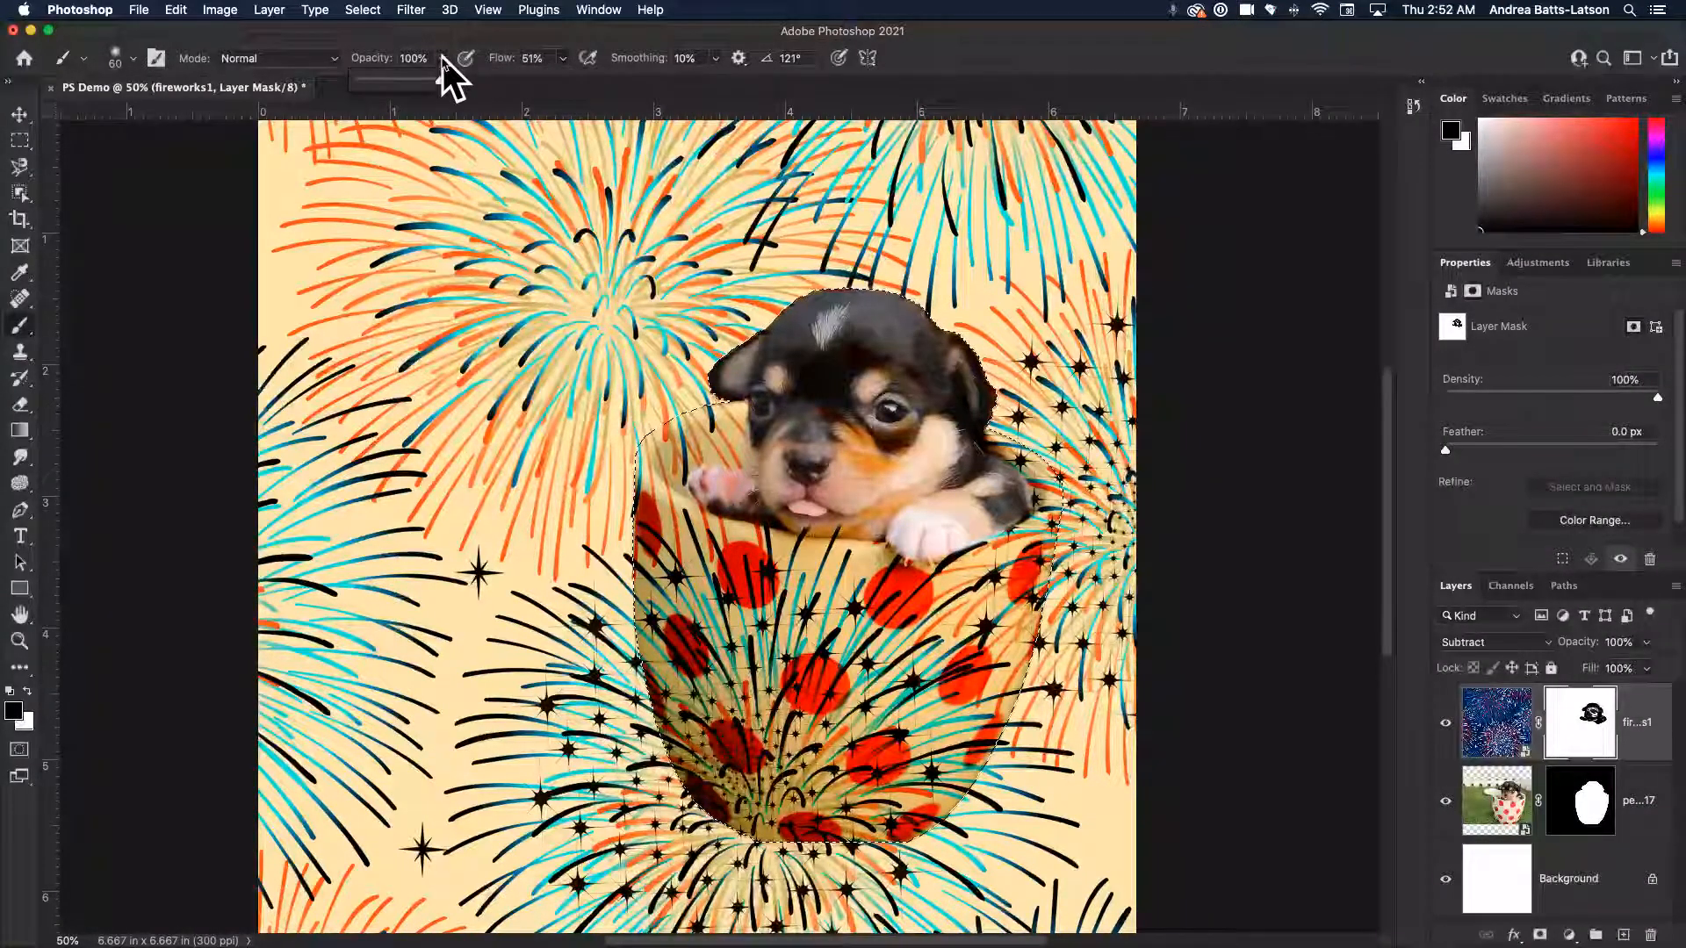
pyautogui.moveTo(441, 75); pyautogui.dragTo(414, 78)
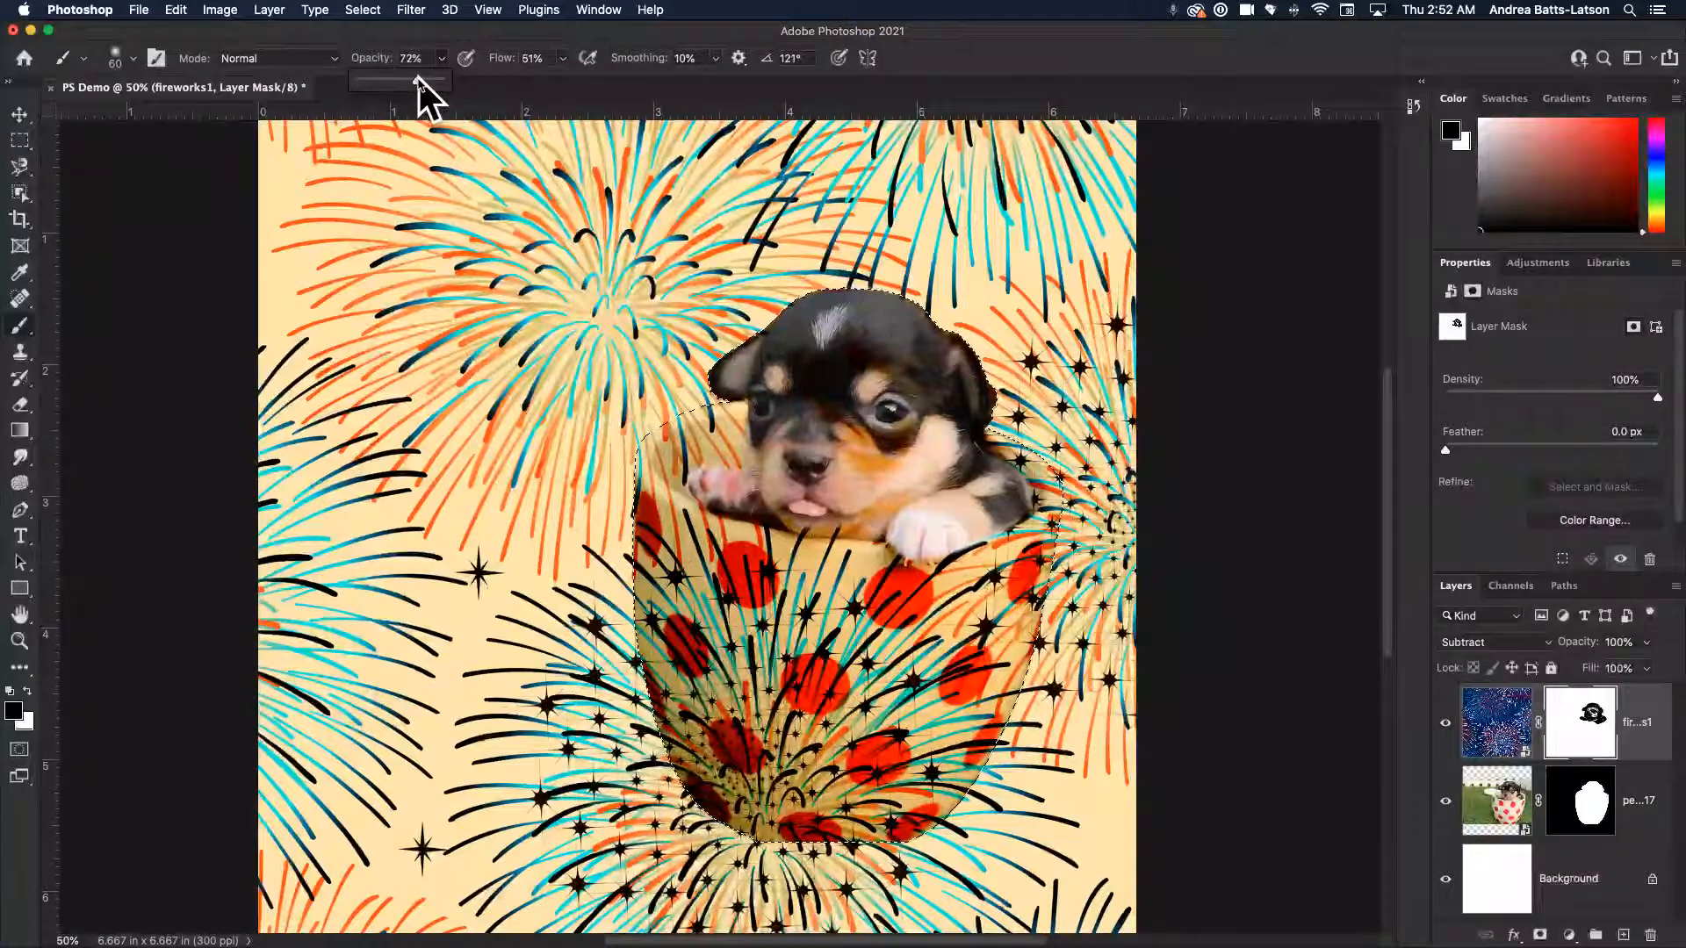
# Paint black on the mask to fade the fireworks over the cup's polka-dot front and rim, enlarging the brush to 100 px.
pyautogui.moveTo(816, 685)
pyautogui.mouseDown()
pyautogui.moveTo(883, 643)
pyautogui.moveTo(691, 580)
pyautogui.moveTo(755, 575)
pyautogui.moveTo(665, 540)
pyautogui.moveTo(635, 495)
pyautogui.moveTo(696, 577)
pyautogui.moveTo(631, 478)
pyautogui.moveTo(712, 708)
pyautogui.moveTo(696, 678)
pyautogui.moveTo(678, 598)
pyautogui.moveTo(696, 589)
pyautogui.moveTo(814, 878)
pyautogui.moveTo(672, 782)
pyautogui.moveTo(824, 870)
pyautogui.moveTo(907, 821)
pyautogui.moveTo(957, 836)
pyautogui.moveTo(902, 761)
pyautogui.moveTo(686, 732)
pyautogui.moveTo(948, 732)
pyautogui.moveTo(1031, 672)
pyautogui.moveTo(623, 634)
pyautogui.moveTo(1154, 564)
pyautogui.moveTo(1012, 557)
pyautogui.moveTo(1017, 525)
pyautogui.moveTo(1016, 584)
pyautogui.moveTo(915, 728)
pyautogui.moveTo(963, 583)
pyautogui.moveTo(747, 592)
pyautogui.moveTo(955, 564)
pyautogui.moveTo(741, 567)
pyautogui.moveTo(657, 533)
pyautogui.moveTo(747, 555)
pyautogui.moveTo(624, 516)
pyautogui.moveTo(826, 675)
pyautogui.moveTo(663, 648)
pyautogui.moveTo(698, 678)
pyautogui.moveTo(938, 753)
pyautogui.moveTo(804, 786)
pyautogui.moveTo(910, 831)
pyautogui.moveTo(1061, 818)
pyautogui.moveTo(602, 685)
pyautogui.moveTo(1189, 591)
pyautogui.moveTo(797, 576)
pyautogui.moveTo(1016, 545)
pyautogui.moveTo(716, 575)
pyautogui.moveTo(818, 537)
pyautogui.moveTo(603, 533)
pyautogui.moveTo(647, 510)
pyautogui.mouseUp()
pyautogui.press(']')
pyautogui.press(']')
pyautogui.press(']')
pyautogui.press(']')
pyautogui.moveTo(729, 532); pyautogui.dragTo(640, 522)
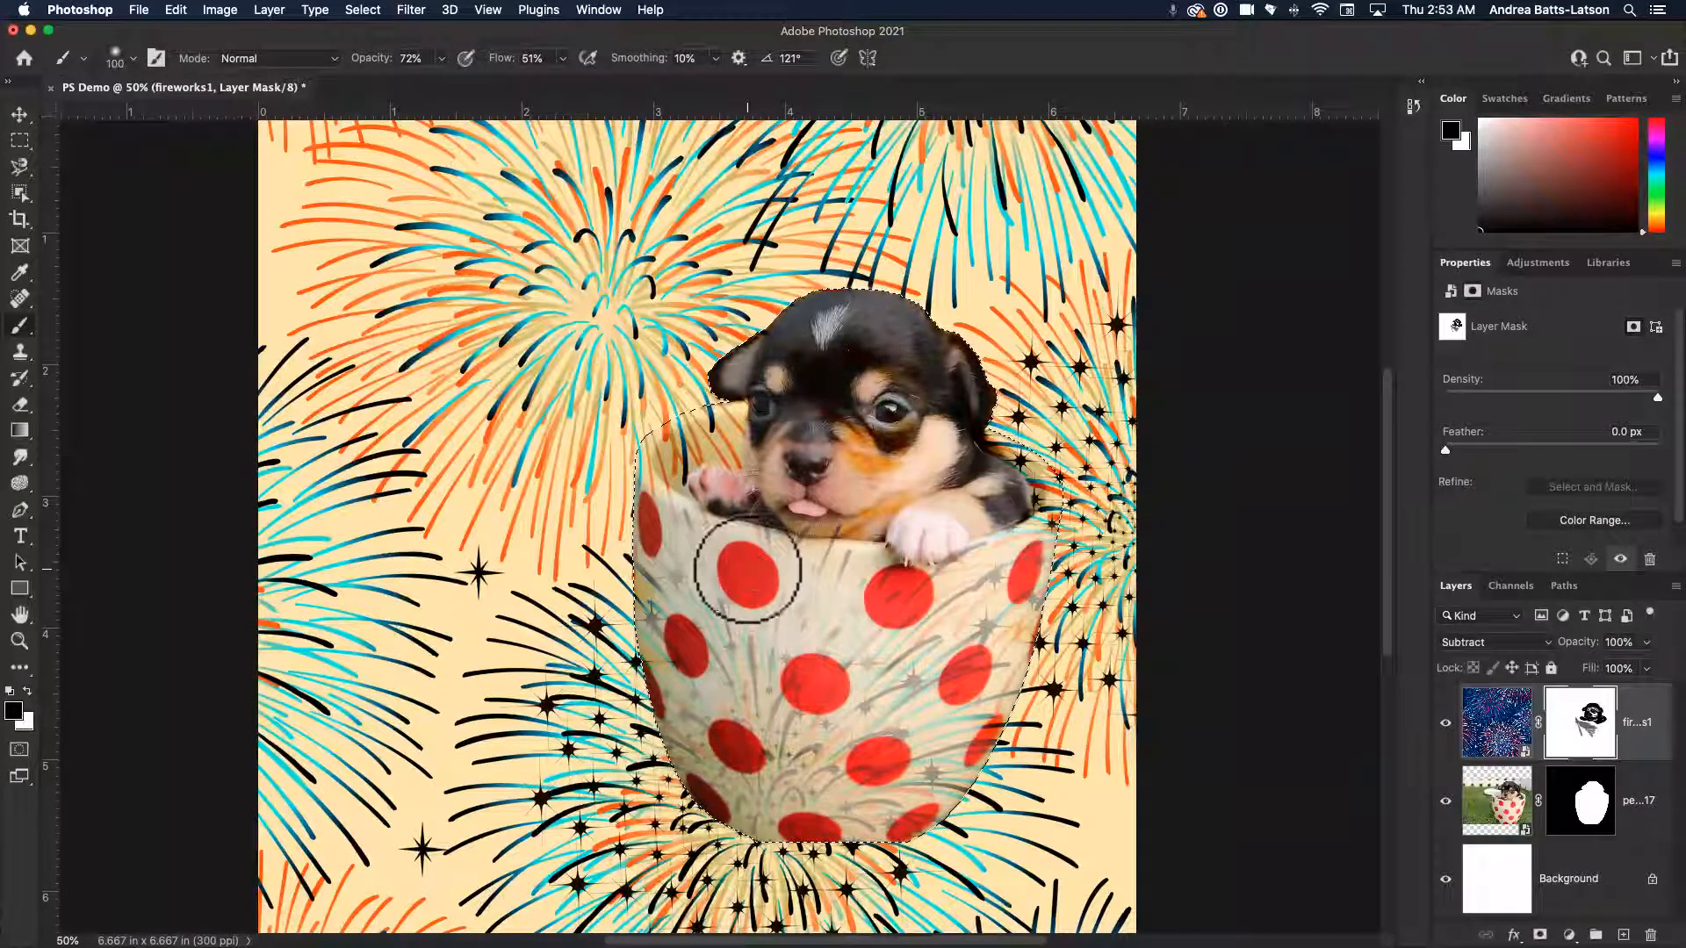
pyautogui.moveTo(610, 490)
pyautogui.mouseDown()
pyautogui.moveTo(764, 564)
pyautogui.moveTo(907, 682)
pyautogui.moveTo(685, 689)
pyautogui.moveTo(765, 827)
pyautogui.moveTo(987, 752)
pyautogui.moveTo(768, 636)
pyautogui.moveTo(986, 564)
pyautogui.moveTo(850, 583)
pyautogui.moveTo(903, 557)
pyautogui.moveTo(1142, 544)
pyautogui.mouseUp()
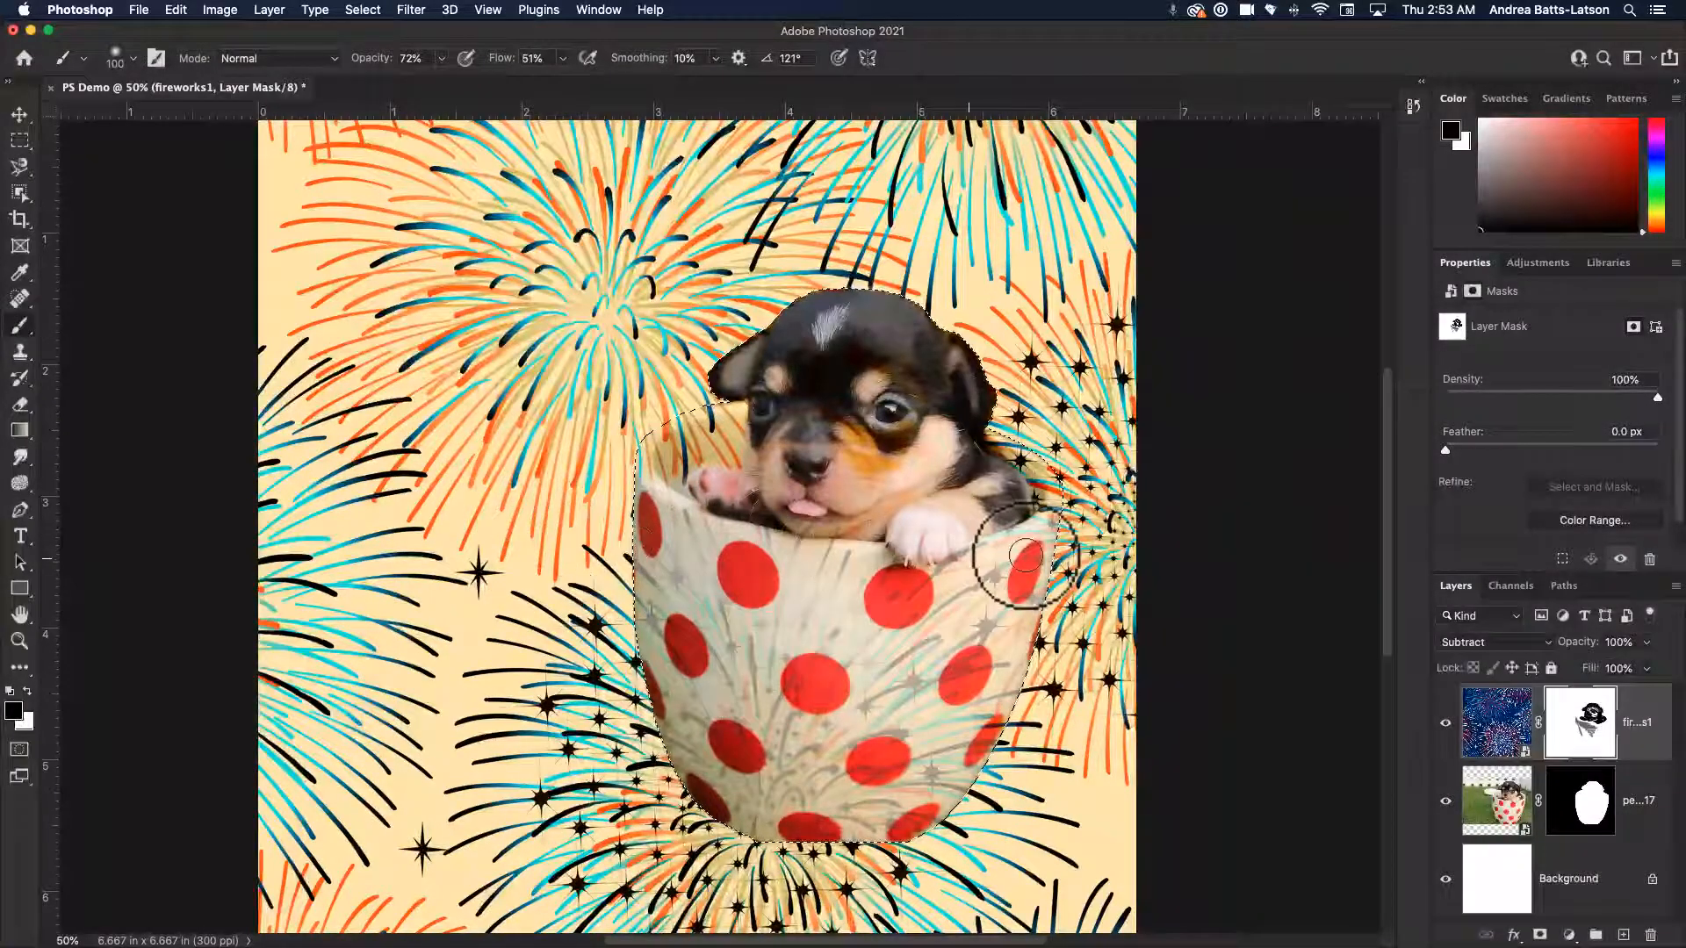
pyautogui.moveTo(957, 533); pyautogui.dragTo(824, 533)
# With a 50 px brush, mask out the fireworks around the white paw and over the cup's inner wall behind it.
pyautogui.press('[')
pyautogui.press('[')
pyautogui.press('[')
pyautogui.press('[')
pyautogui.press('[')
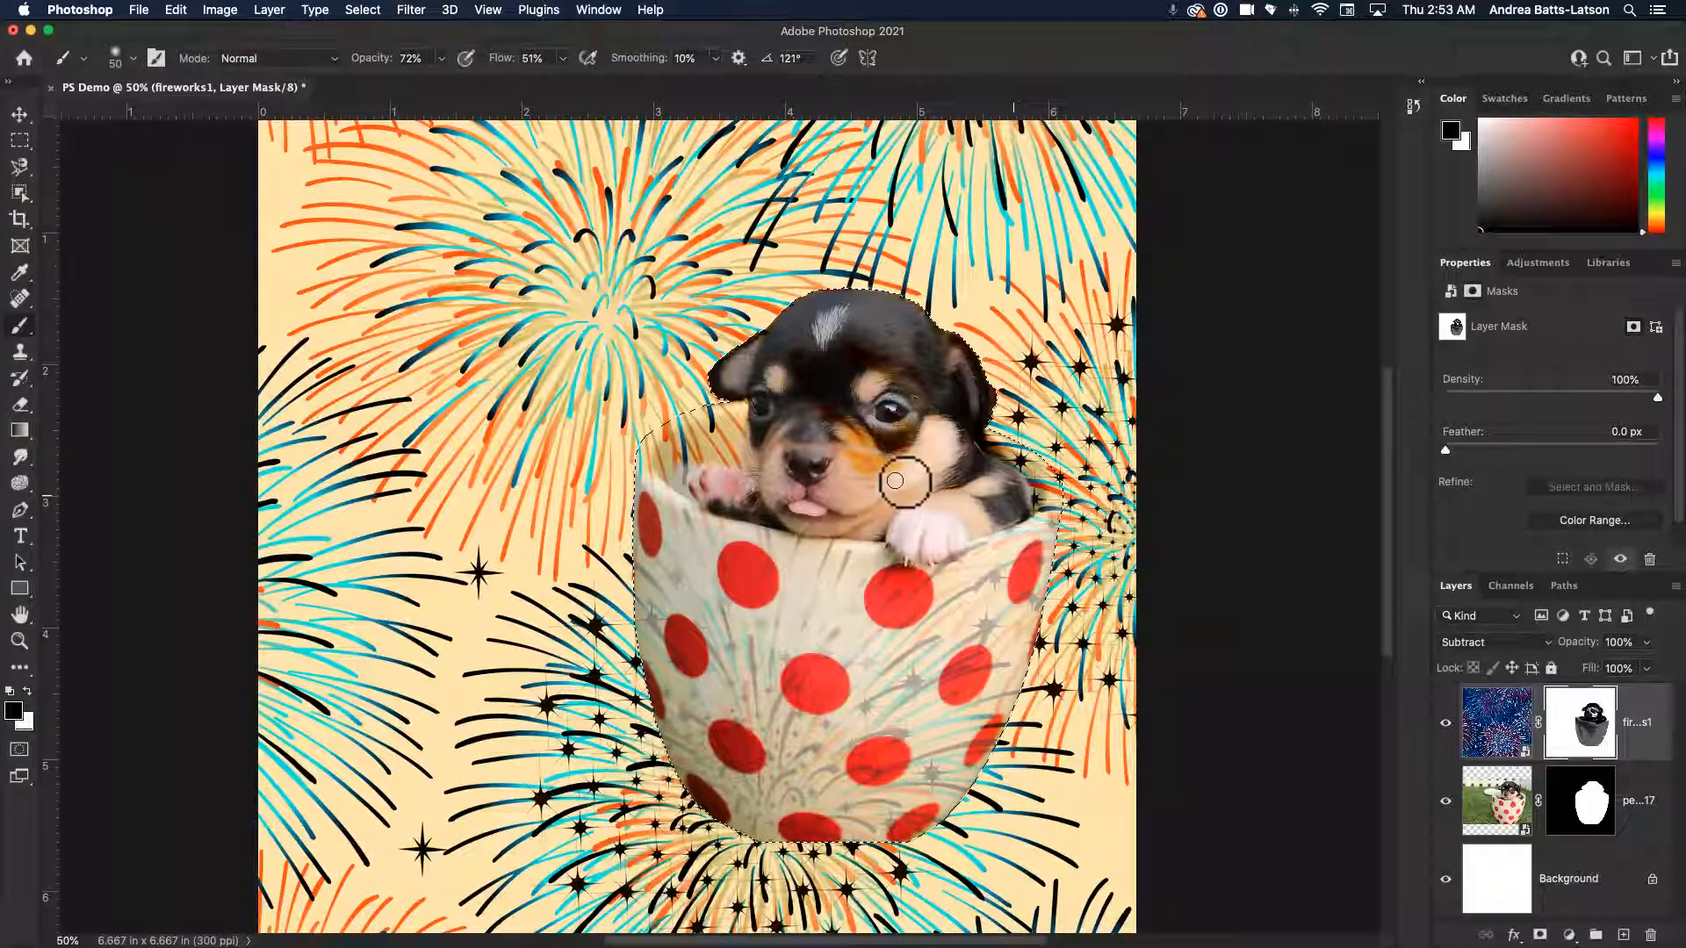
pyautogui.moveTo(886, 537); pyautogui.dragTo(936, 513)
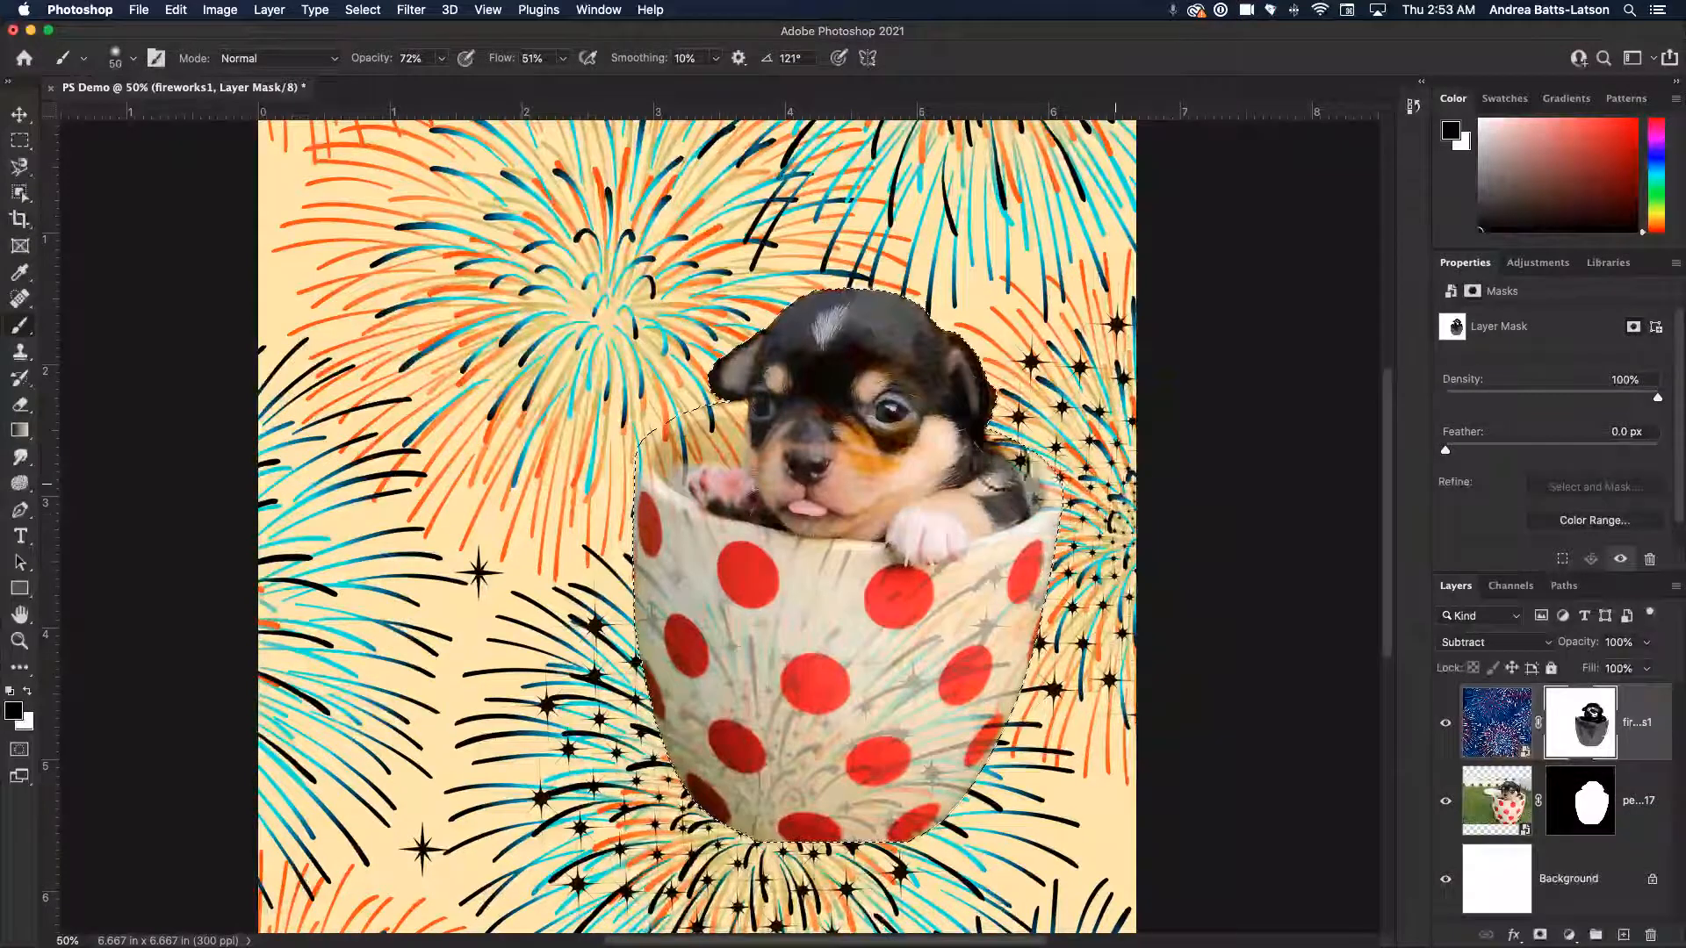
pyautogui.moveTo(956, 449)
pyautogui.mouseDown()
pyautogui.moveTo(1093, 455)
pyautogui.moveTo(955, 450)
pyautogui.moveTo(1017, 532)
pyautogui.moveTo(980, 485)
pyautogui.moveTo(1086, 531)
pyautogui.mouseUp()
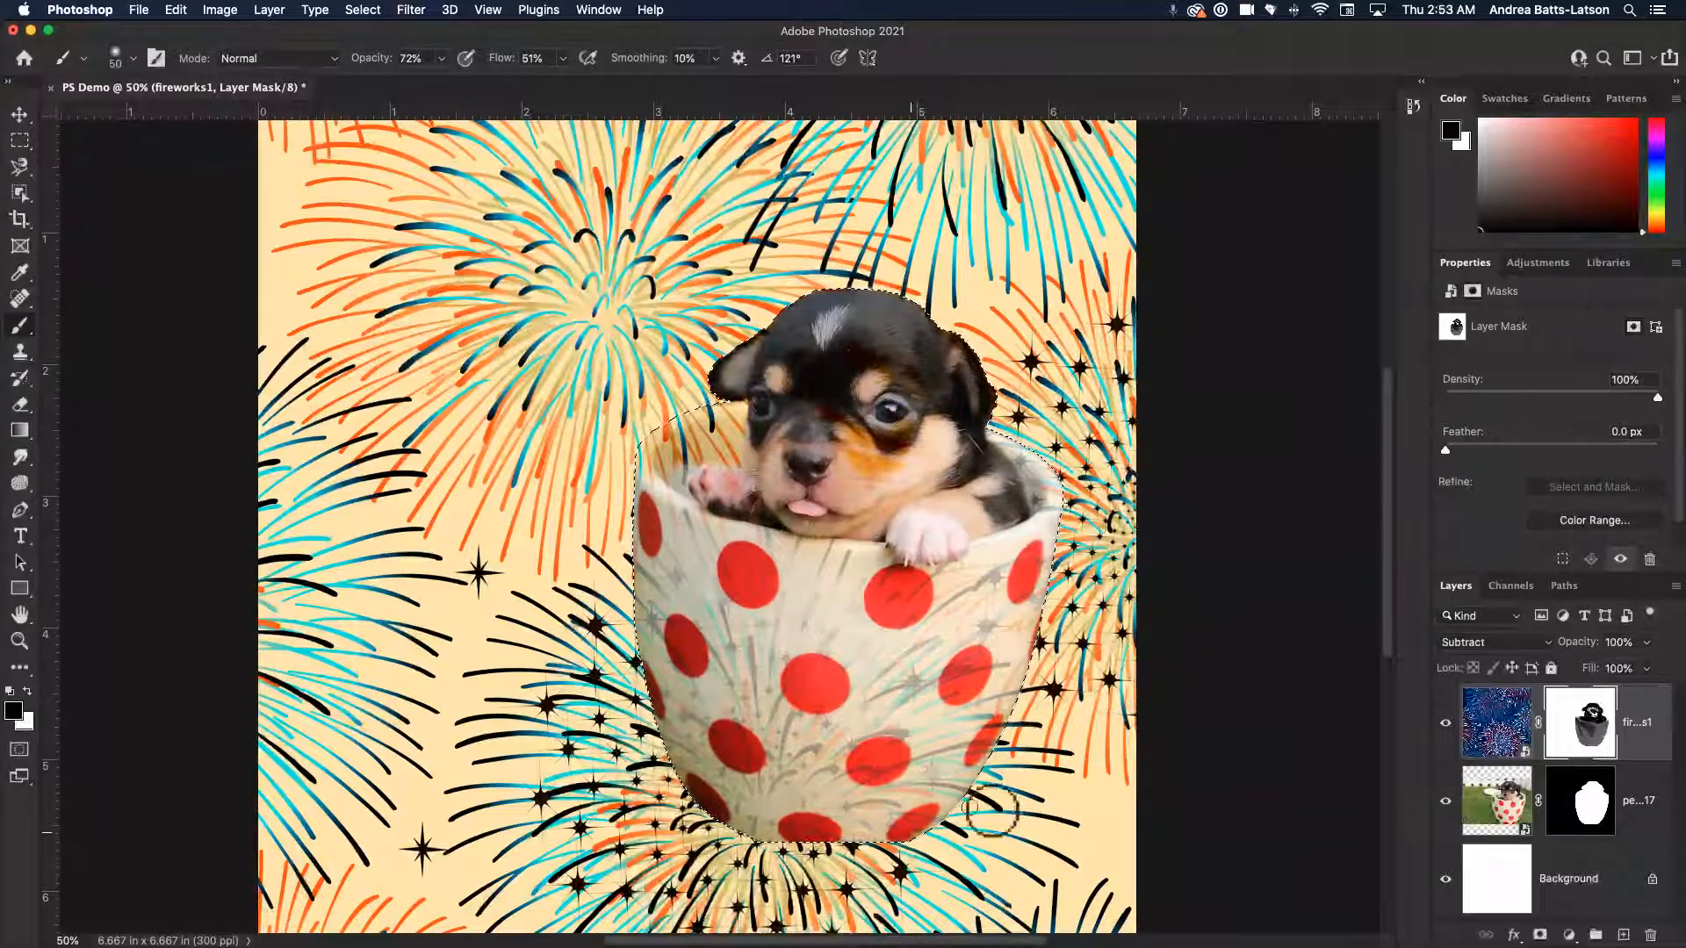
# Fade the fireworks further along the rim by the far paw and over the cup's side, and clear the selection.
pyautogui.moveTo(711, 499)
pyautogui.mouseDown()
pyautogui.moveTo(633, 489)
pyautogui.moveTo(755, 489)
pyautogui.moveTo(640, 489)
pyautogui.mouseUp()
pyautogui.moveTo(628, 569)
pyautogui.mouseDown()
pyautogui.moveTo(919, 706)
pyautogui.moveTo(520, 675)
pyautogui.moveTo(957, 801)
pyautogui.moveTo(250, 787)
pyautogui.mouseUp()
pyautogui.hotkey('ctrl', 'd')
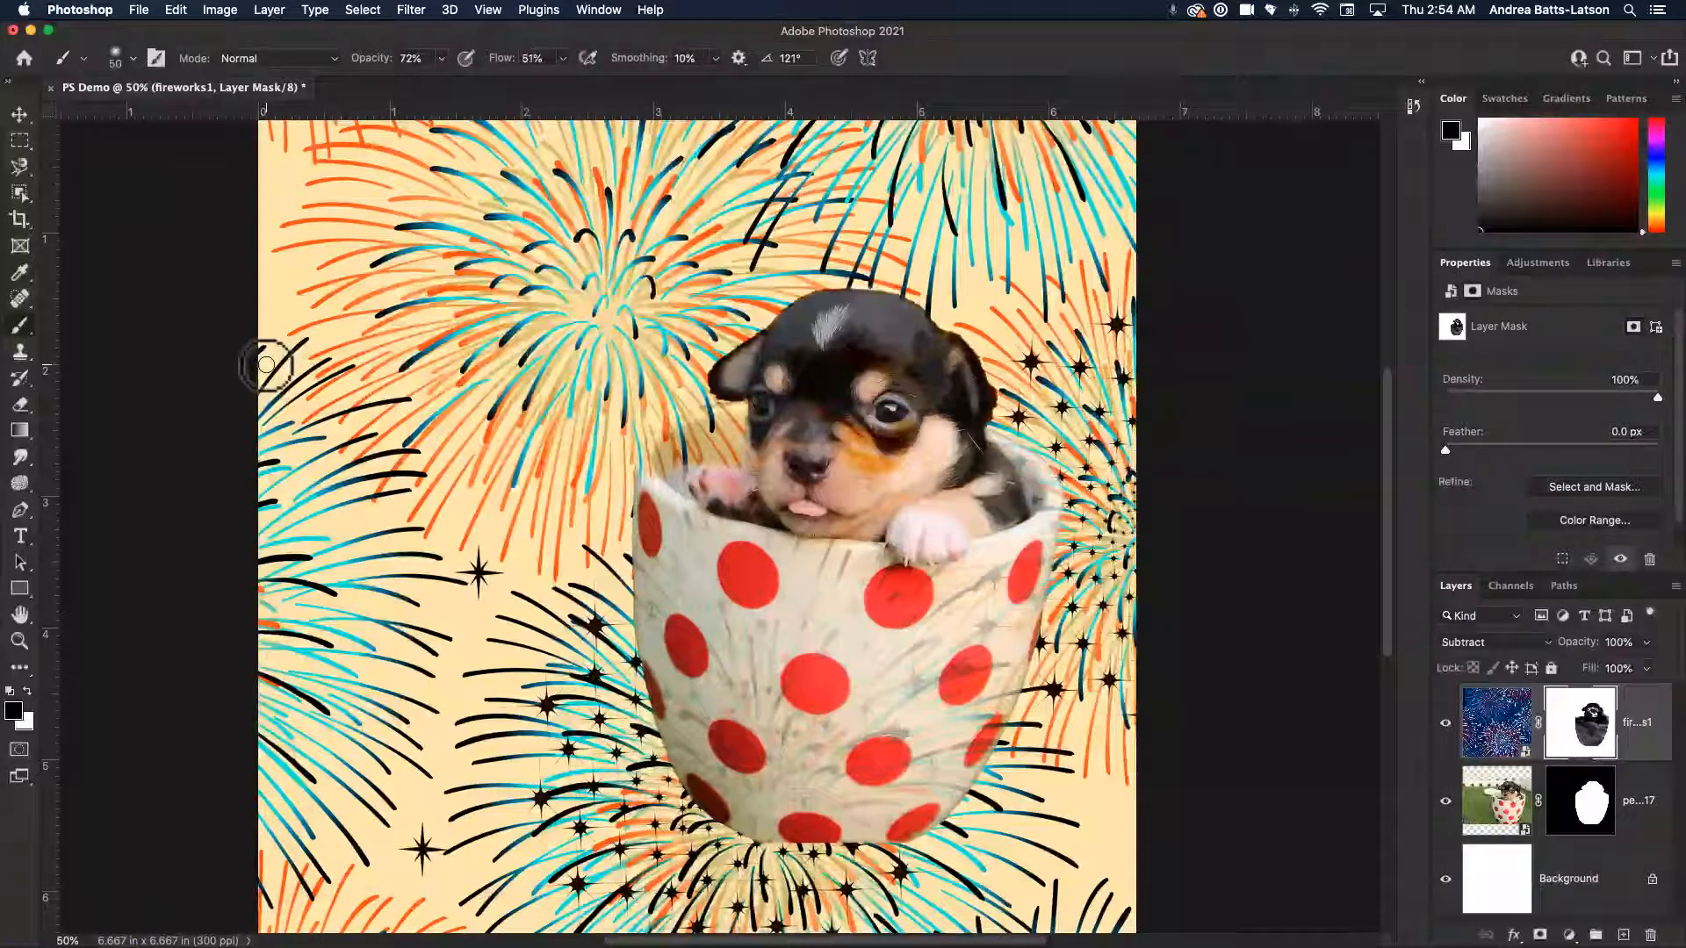
pyautogui.scroll(6, 551, 387)
pyautogui.scroll(-7, 552, 387)
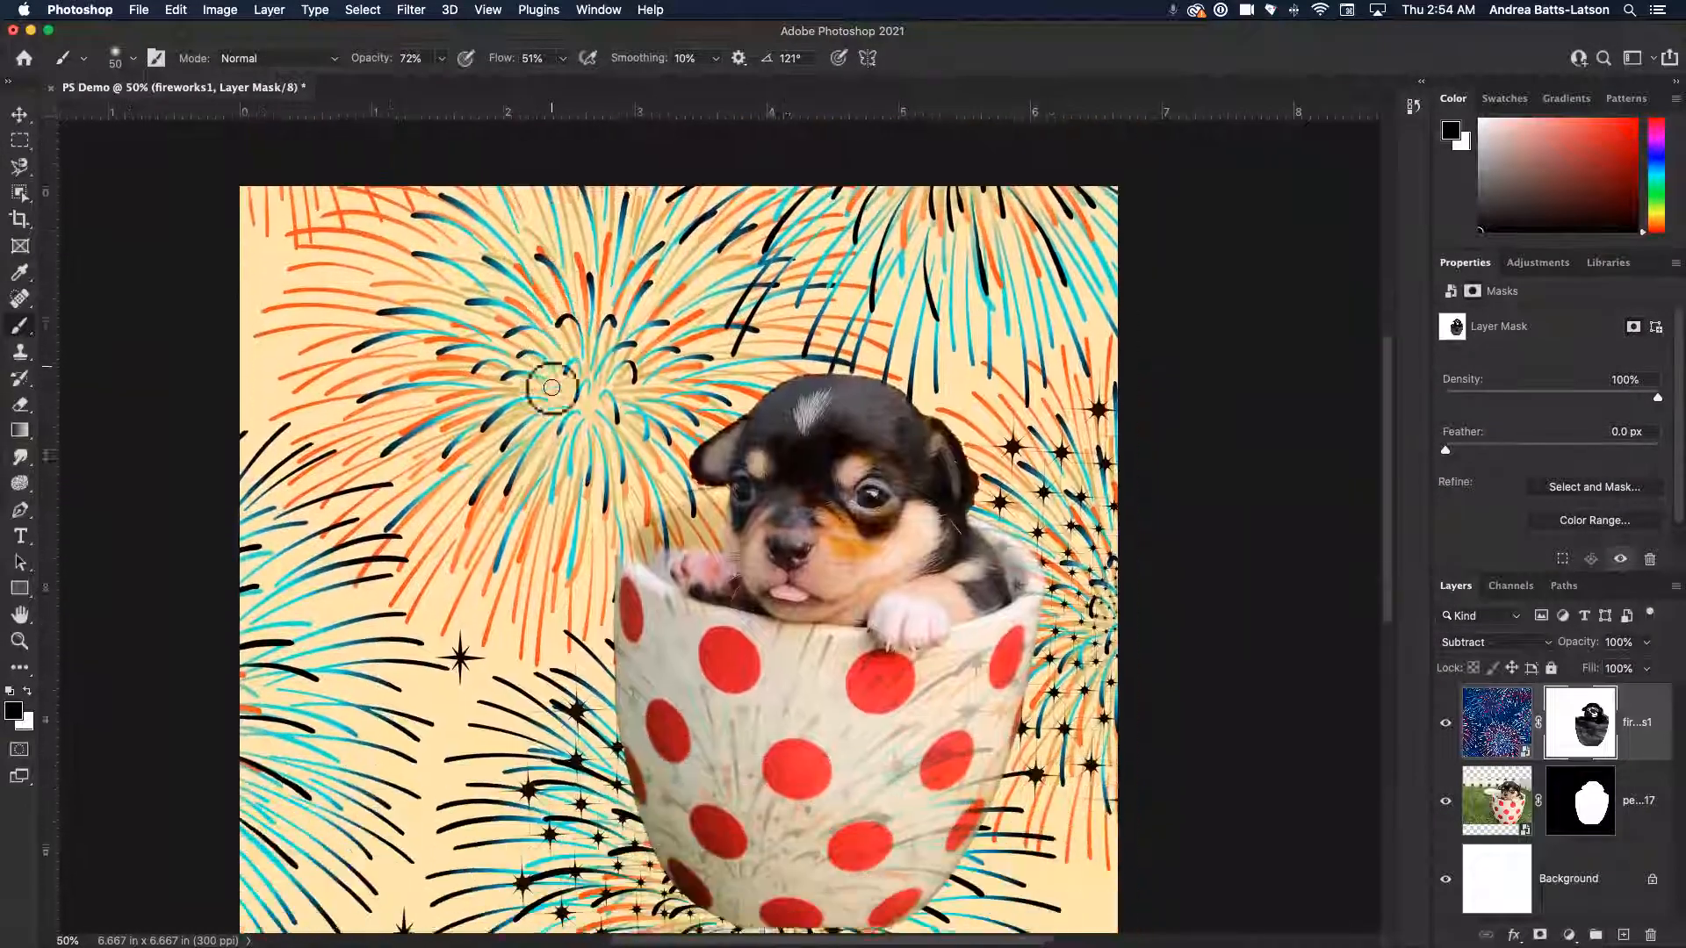
pyautogui.scroll(-3, 552, 387)
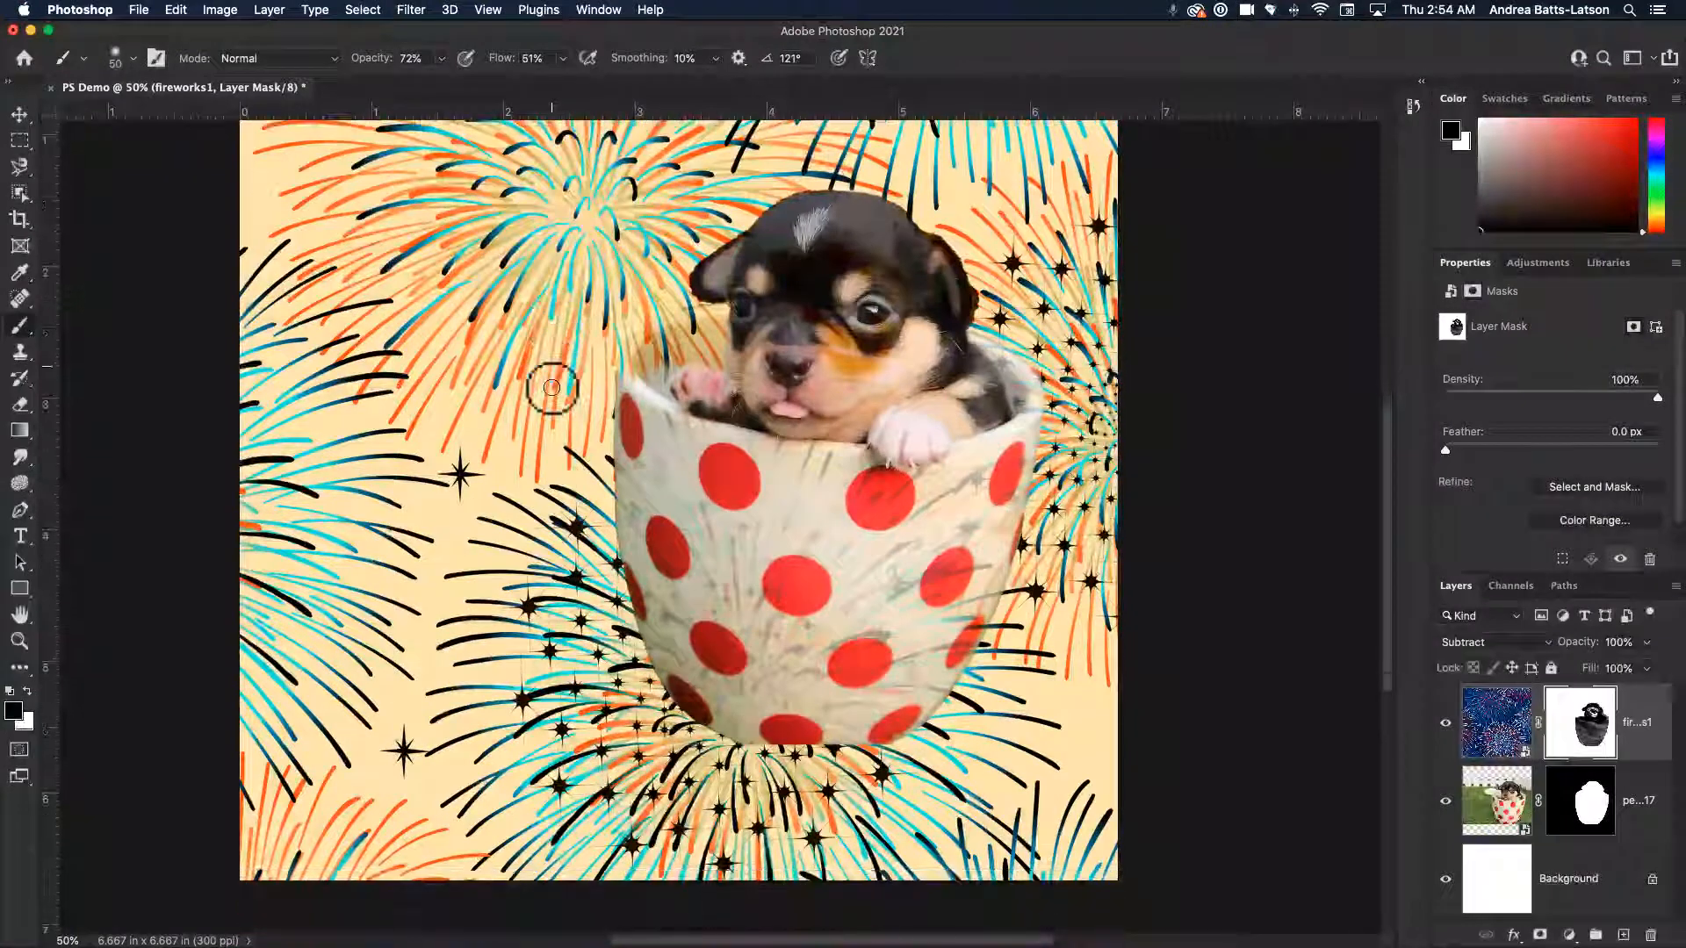